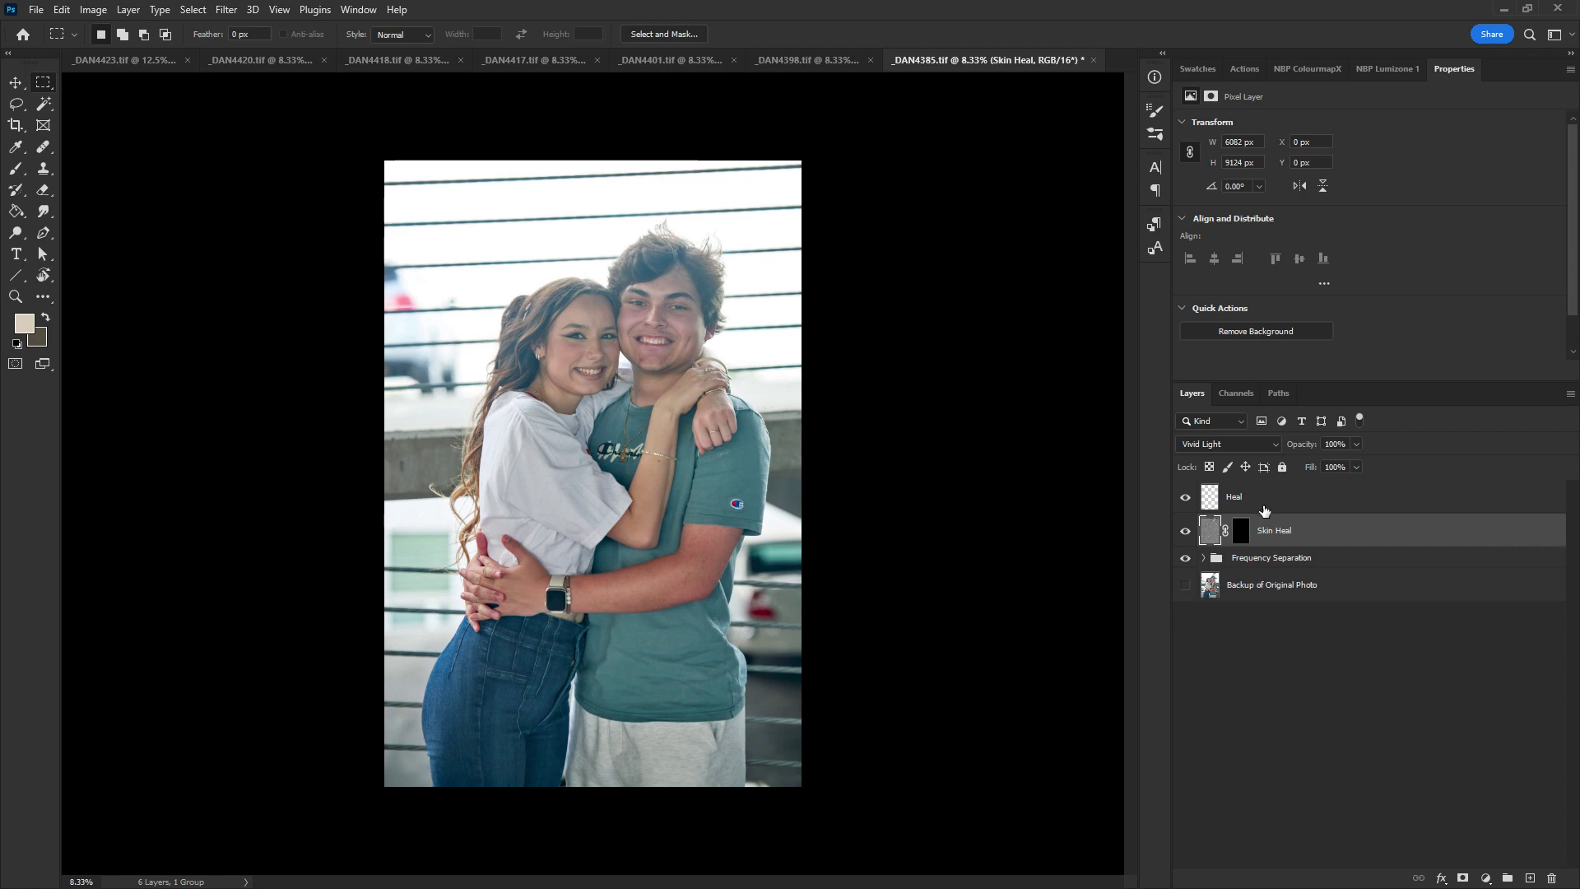
Select all layers from Heal to Backup of Original Photo and stamp a merged copy of them above the stack
{"action": "left_click", "coordinate": [1264, 502]}
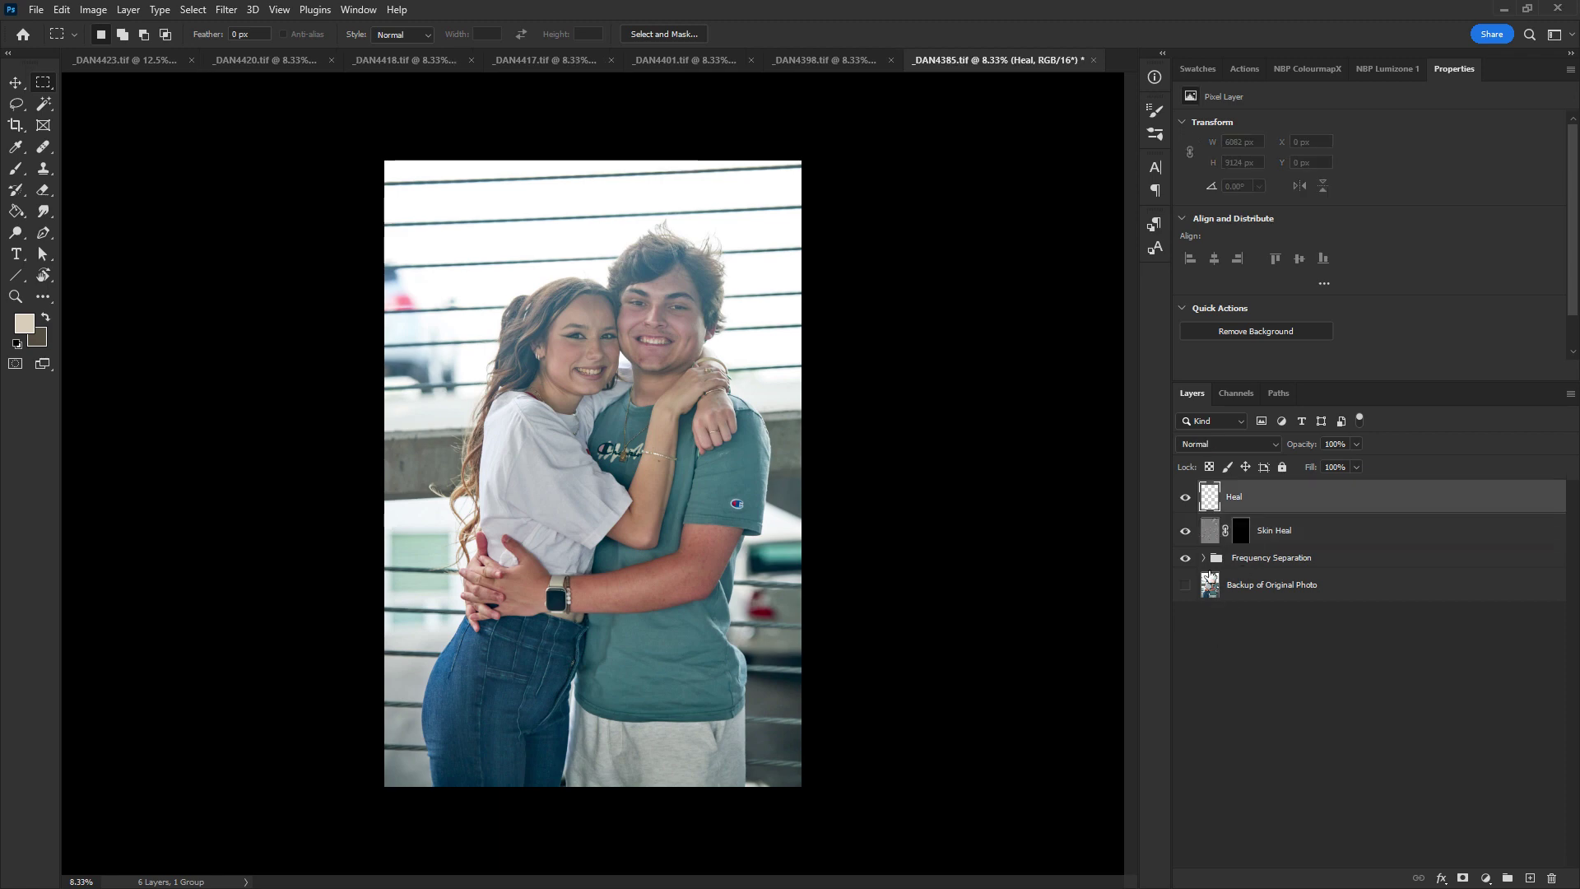
{"action": "left_click", "coordinate": [1285, 586], "text": "shift"}
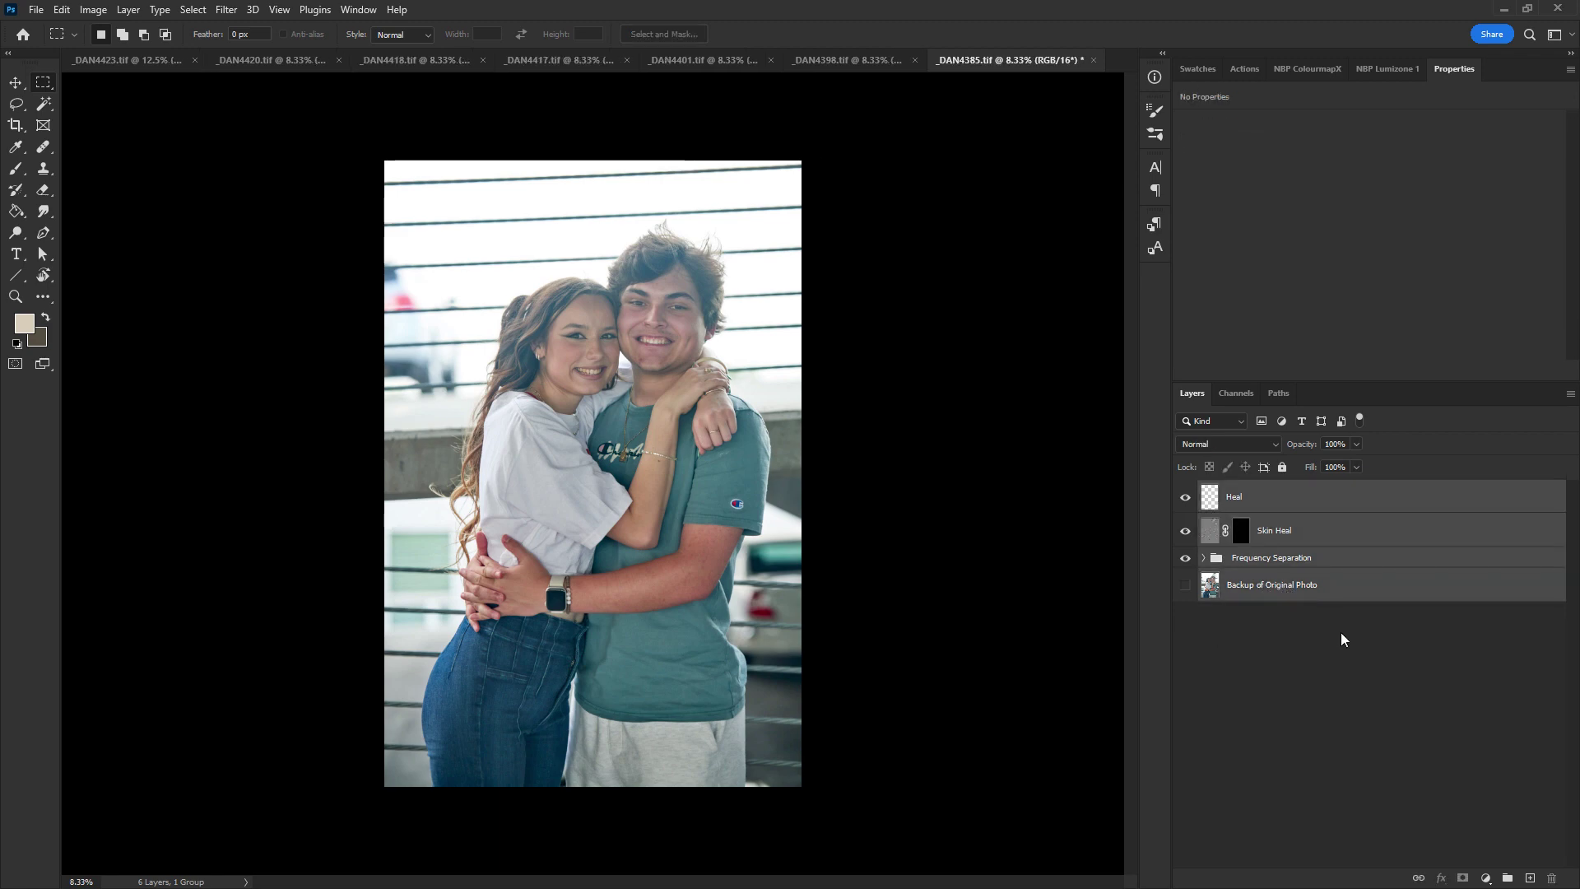
{"action": "key", "text": "ctrl+j"}
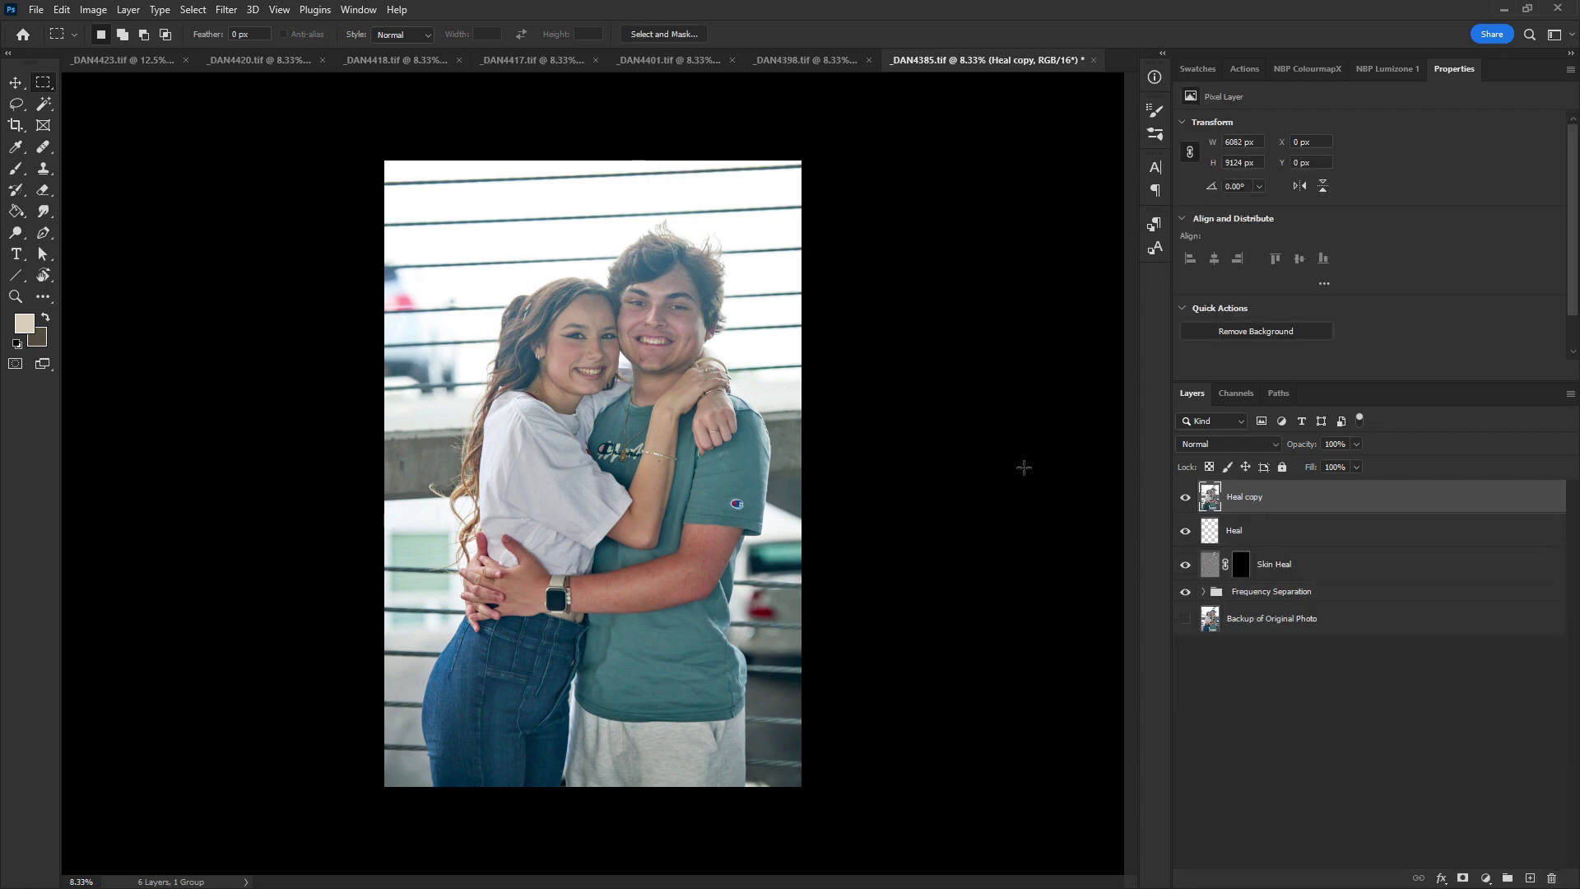
Apply Sky Replacement with the cloudy blue sky, Shift Edge 27, Fade Edge 72 and Scale 150, output to new layers
{"action": "left_click", "coordinate": [62, 10]}
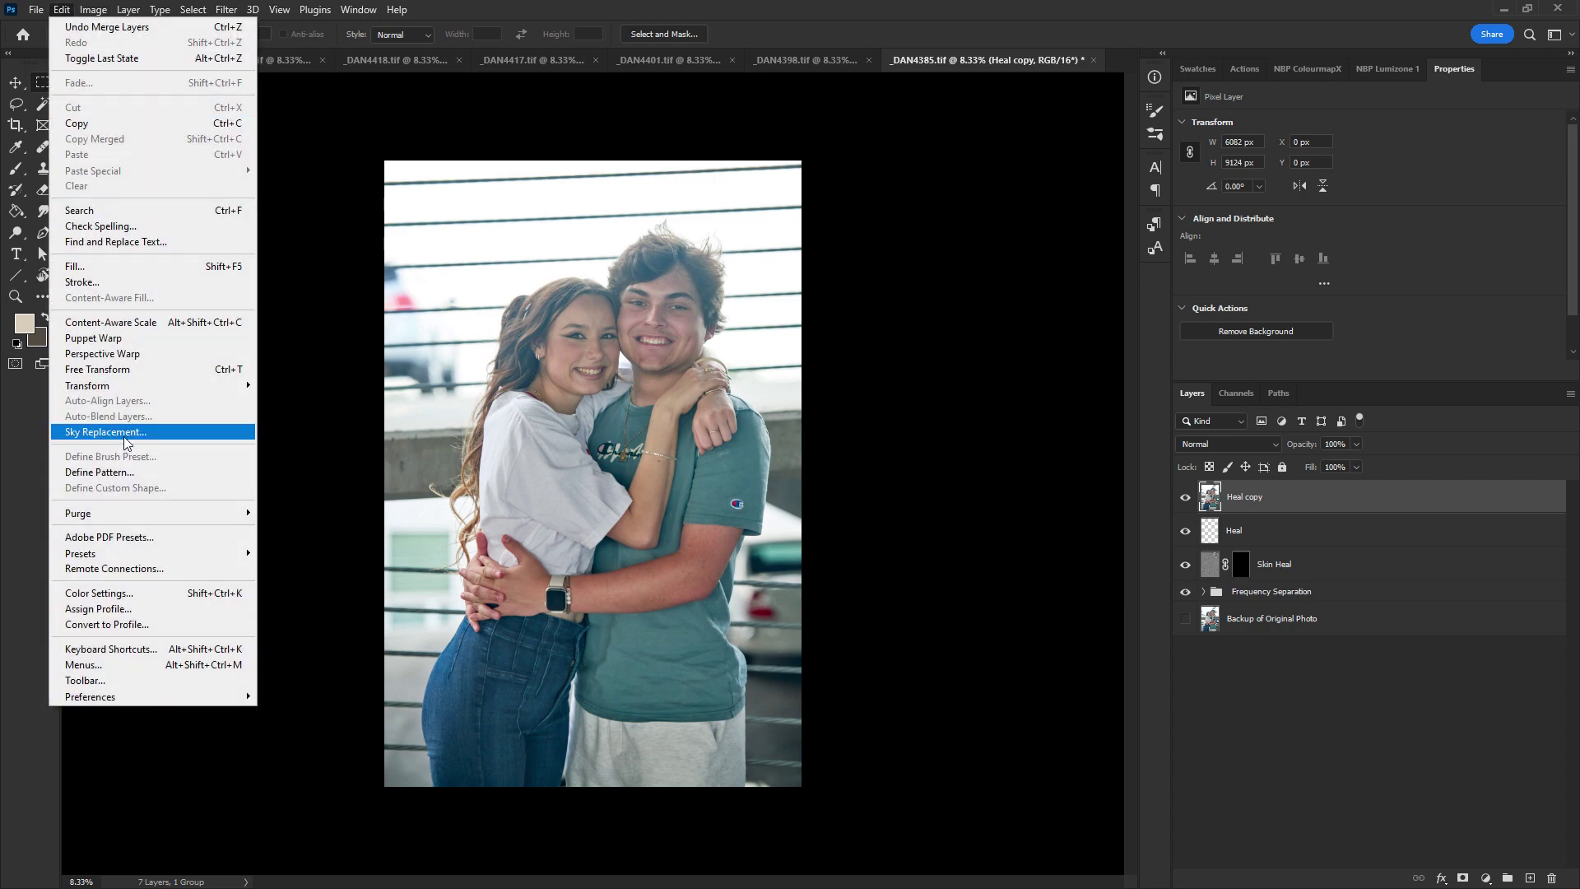
{"action": "left_click", "coordinate": [127, 438]}
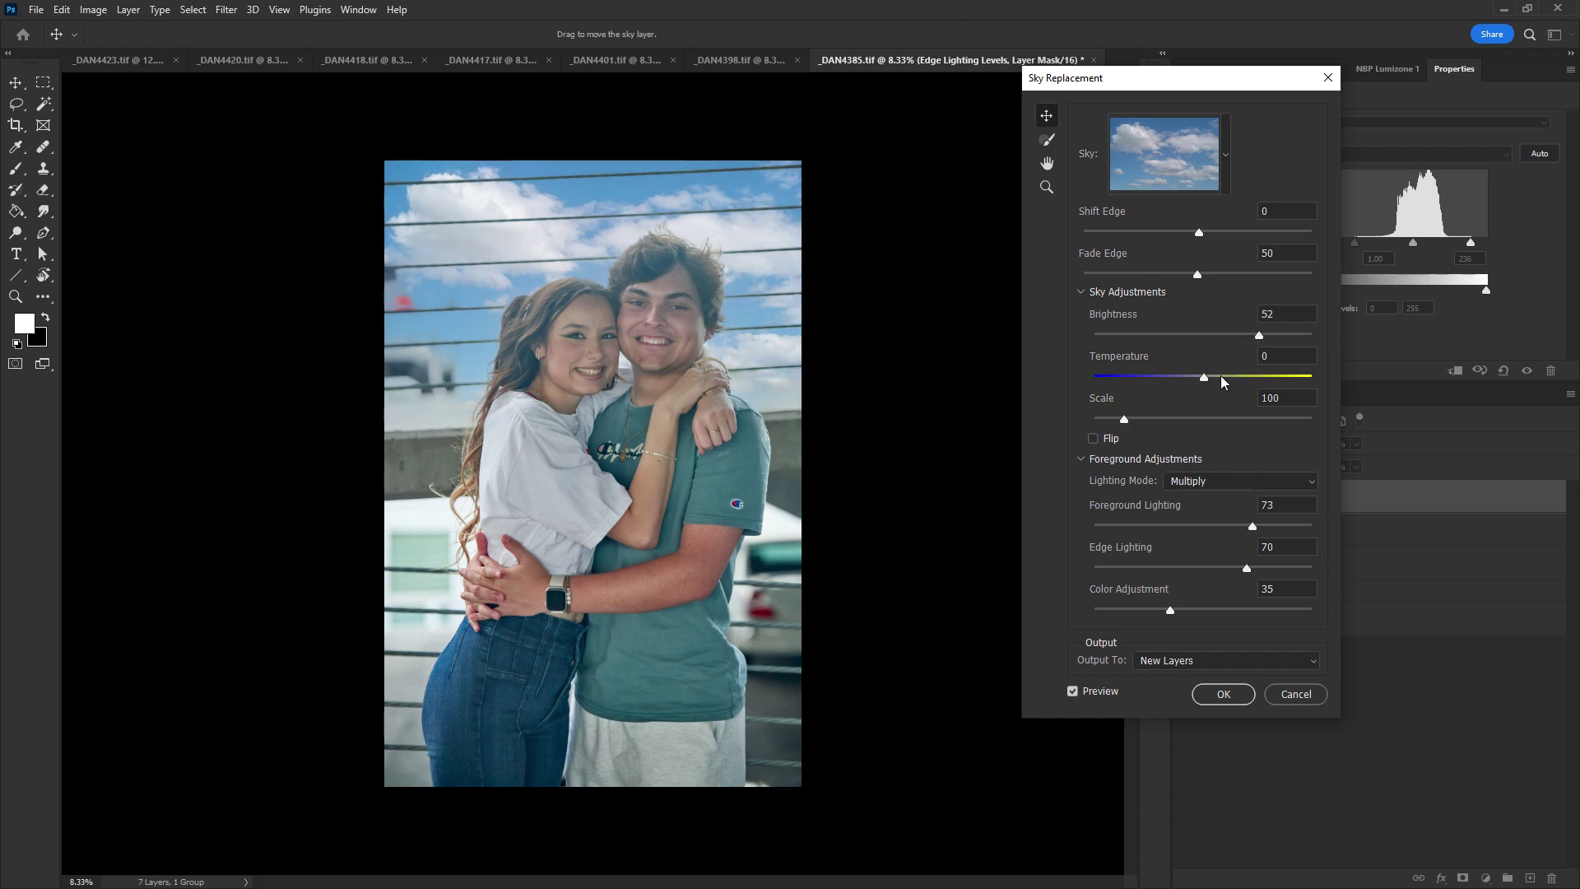
{"action": "left_click_drag", "start_coordinate": [1204, 231], "coordinate": [1228, 231]}
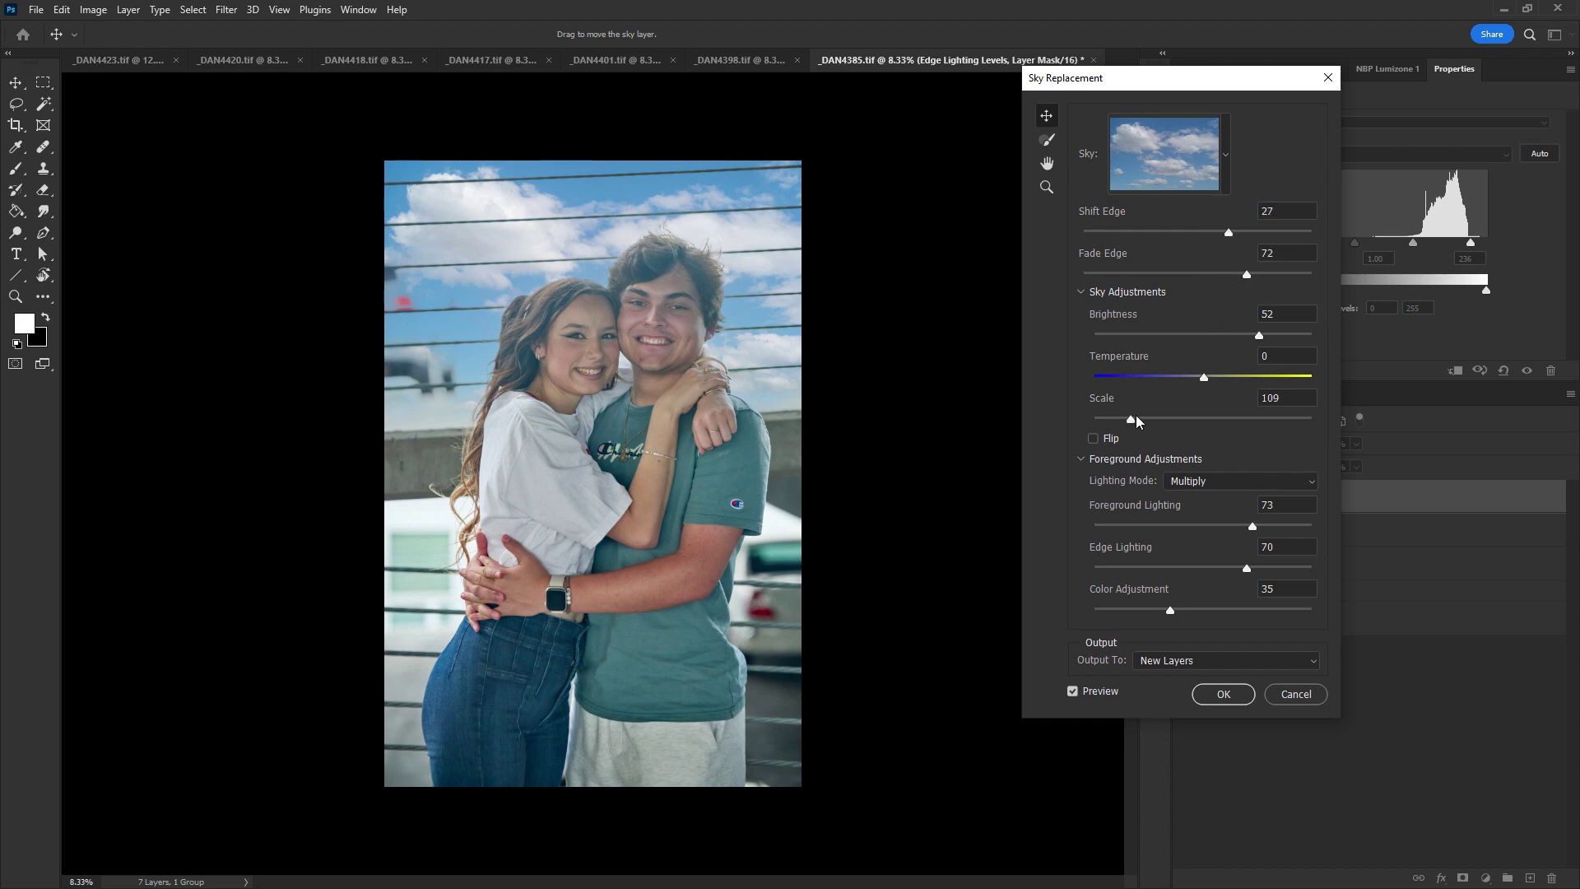
{"action": "left_click_drag", "start_coordinate": [1134, 421], "coordinate": [1165, 423]}
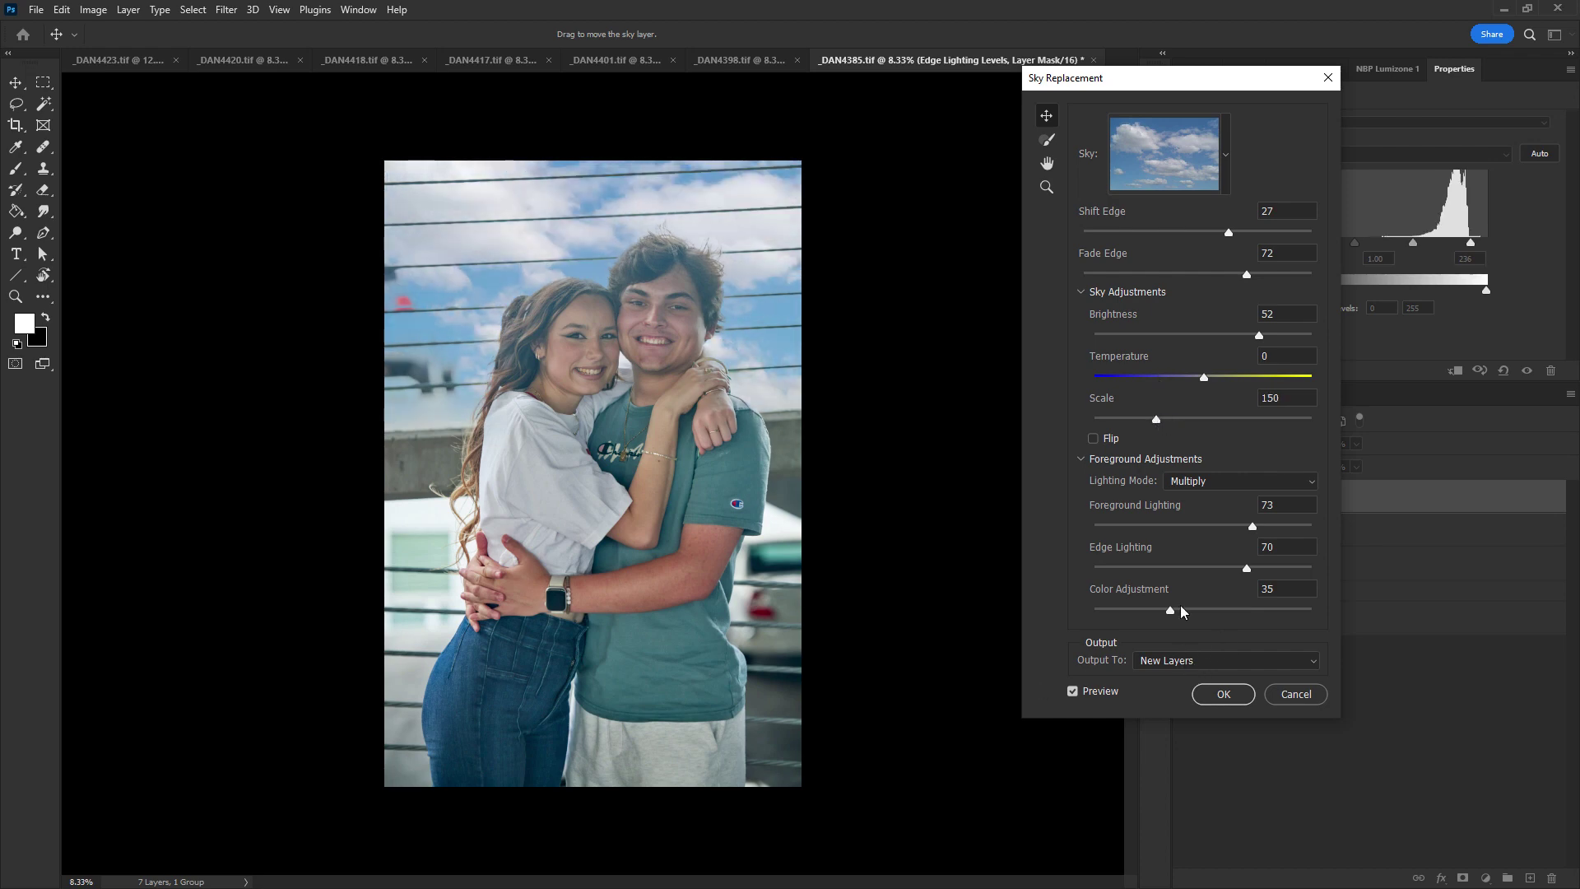
{"action": "left_click", "coordinate": [1236, 702]}
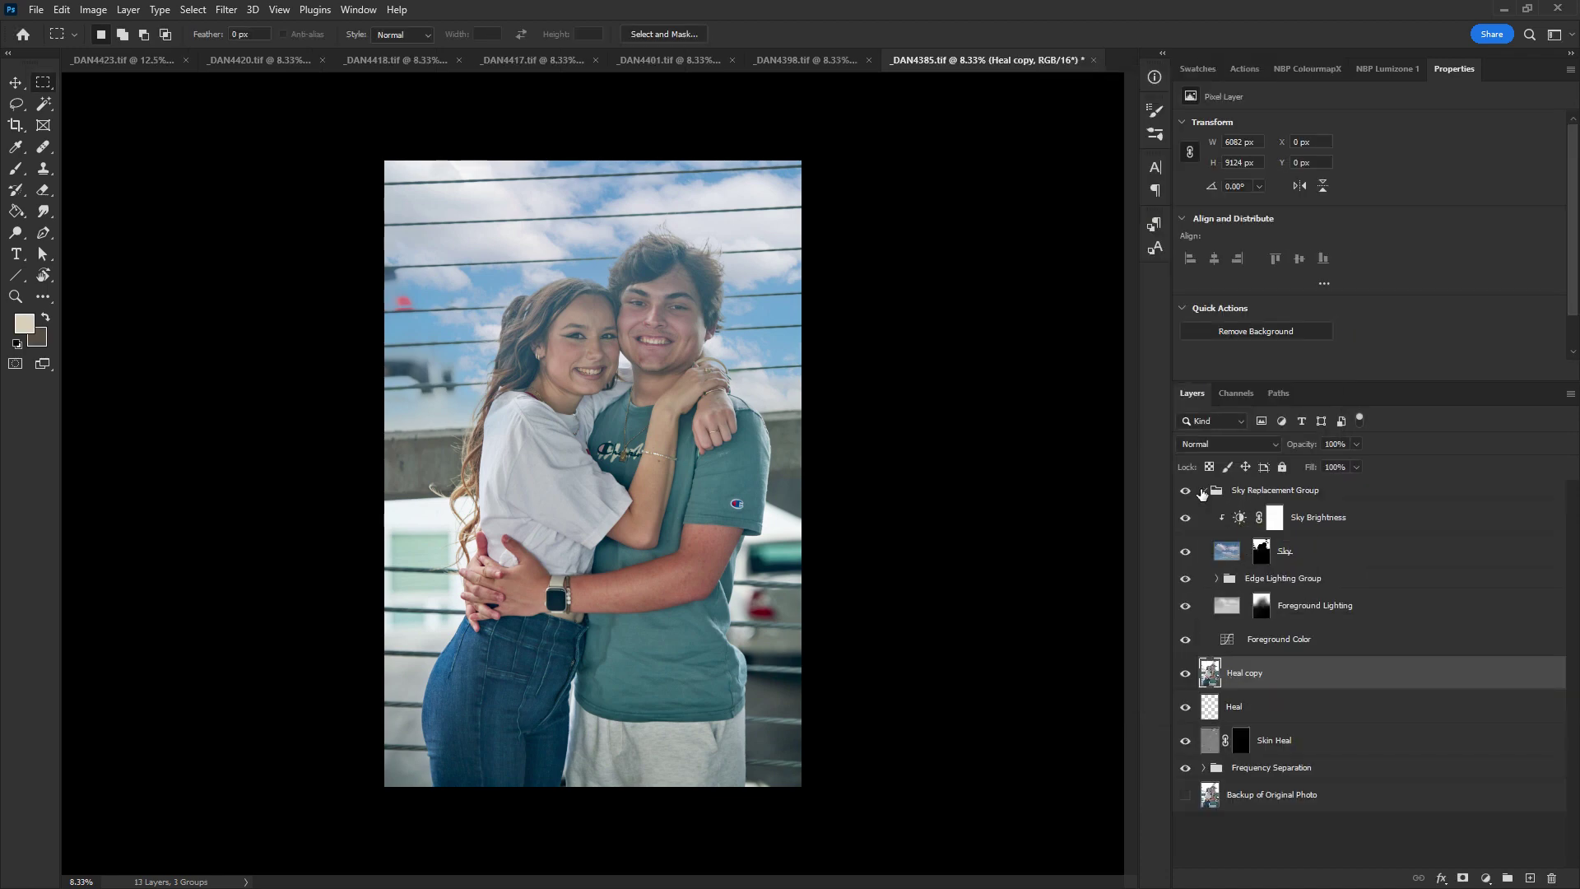
Hide the collapsed Sky Replacement Group and mask the Heal copy layer with an automatic selection of the couple
{"action": "left_click", "coordinate": [1203, 490]}
{"action": "left_click", "coordinate": [1185, 492]}
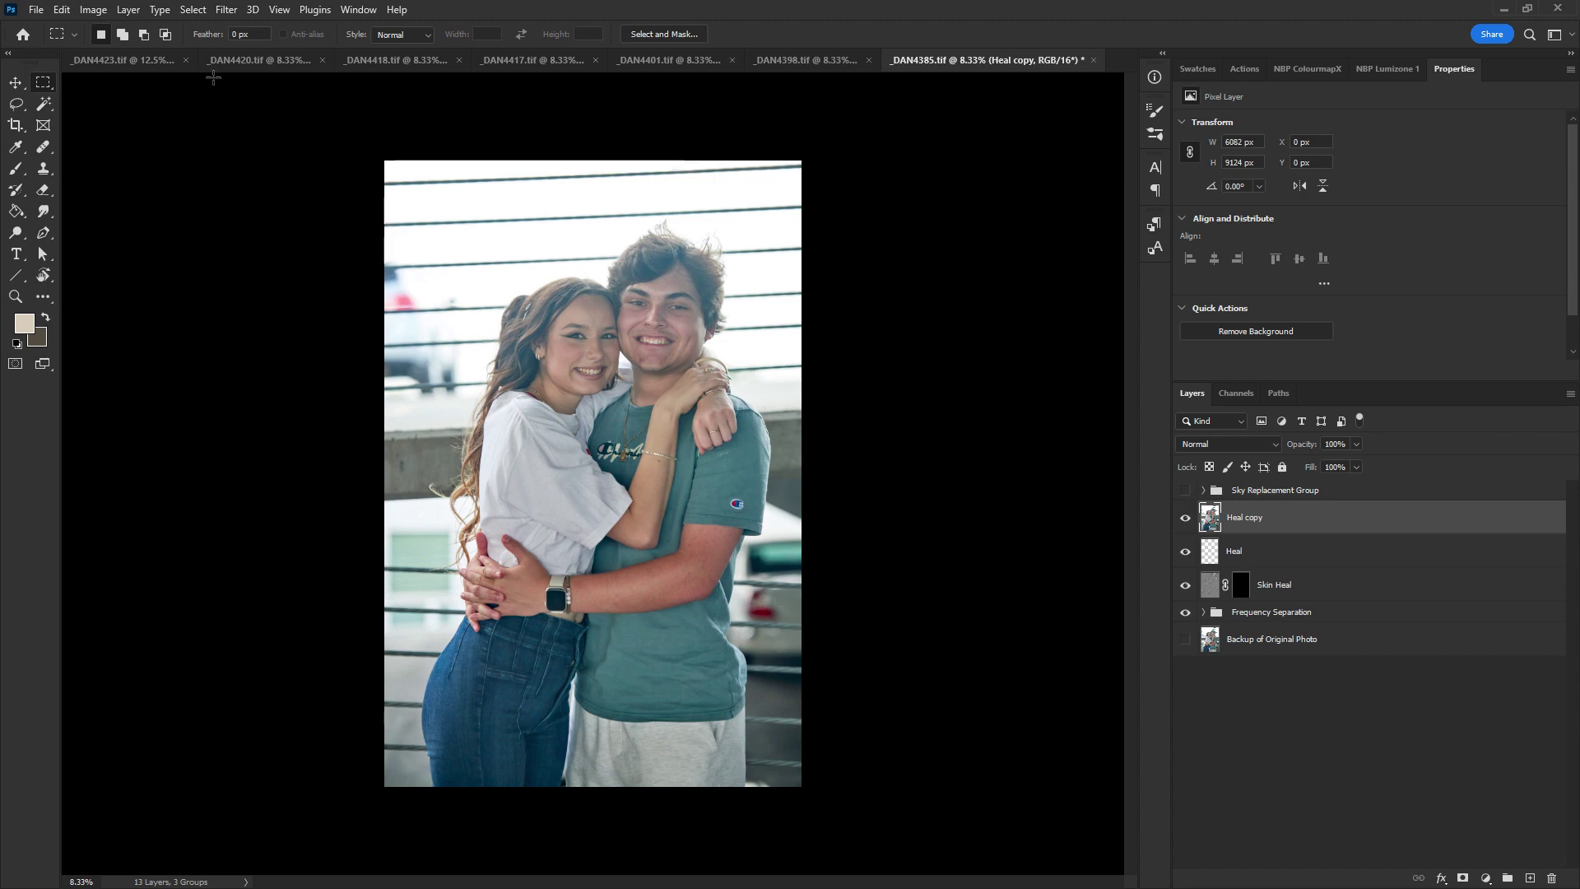
{"action": "left_click", "coordinate": [193, 10]}
{"action": "left_click", "coordinate": [232, 195]}
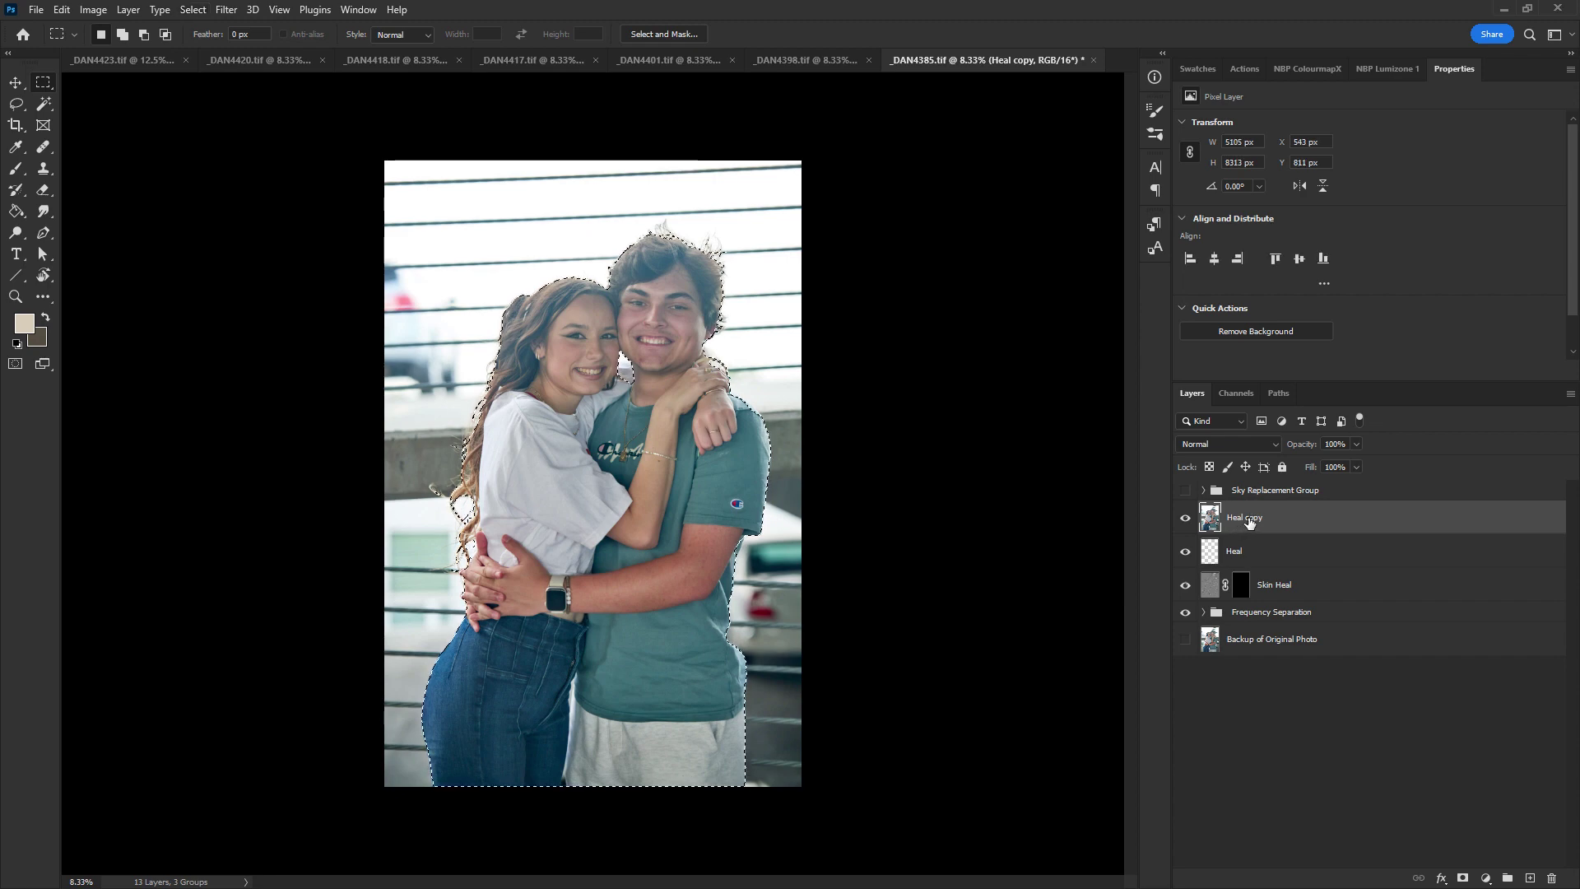
{"action": "key", "text": "ctrl+d"}
{"action": "left_click", "coordinate": [1463, 878]}
Rename the masked layer as subject mask and move it above the Sky Replacement Group, with that group shown again
{"action": "double_click", "coordinate": [1283, 516]}
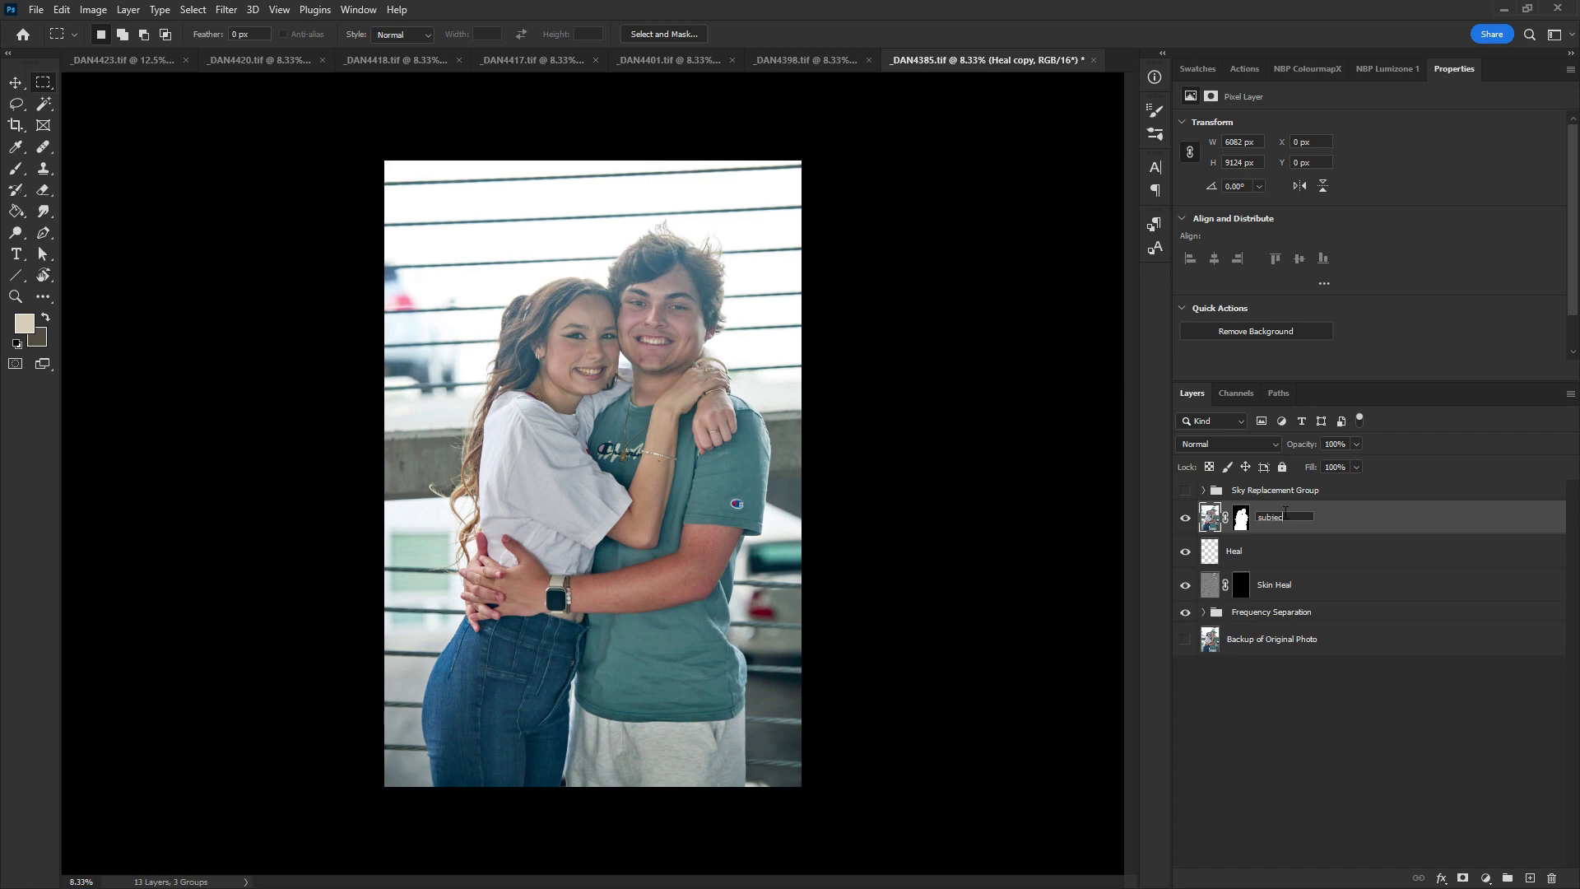
{"action": "type", "text": "subject mask"}
{"action": "key", "text": "Return"}
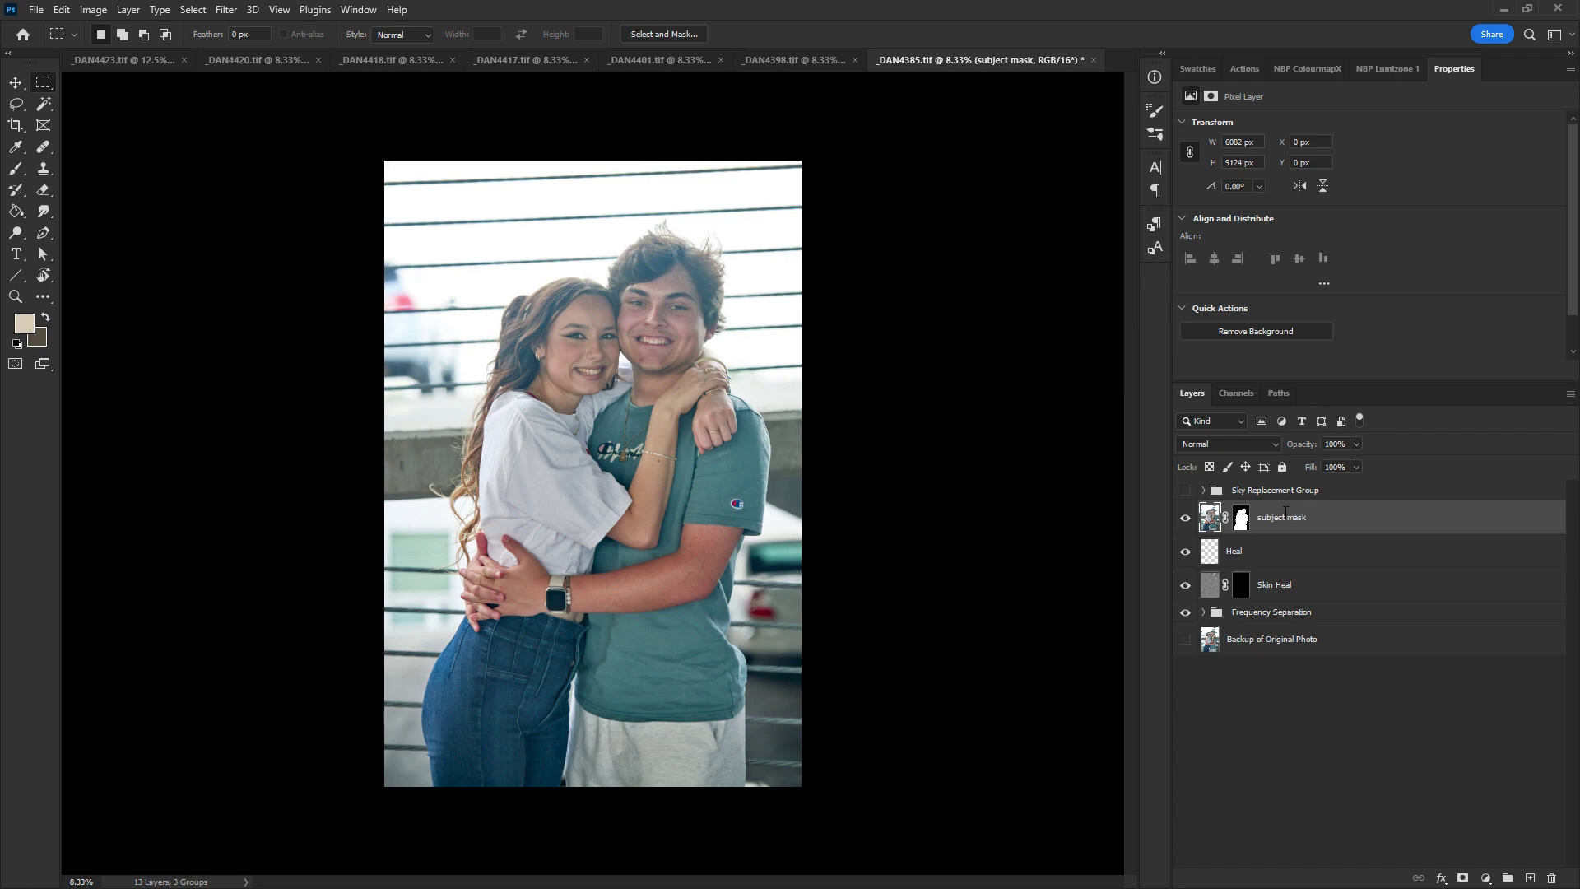
{"action": "left_click_drag", "start_coordinate": [1284, 516], "coordinate": [1280, 484]}
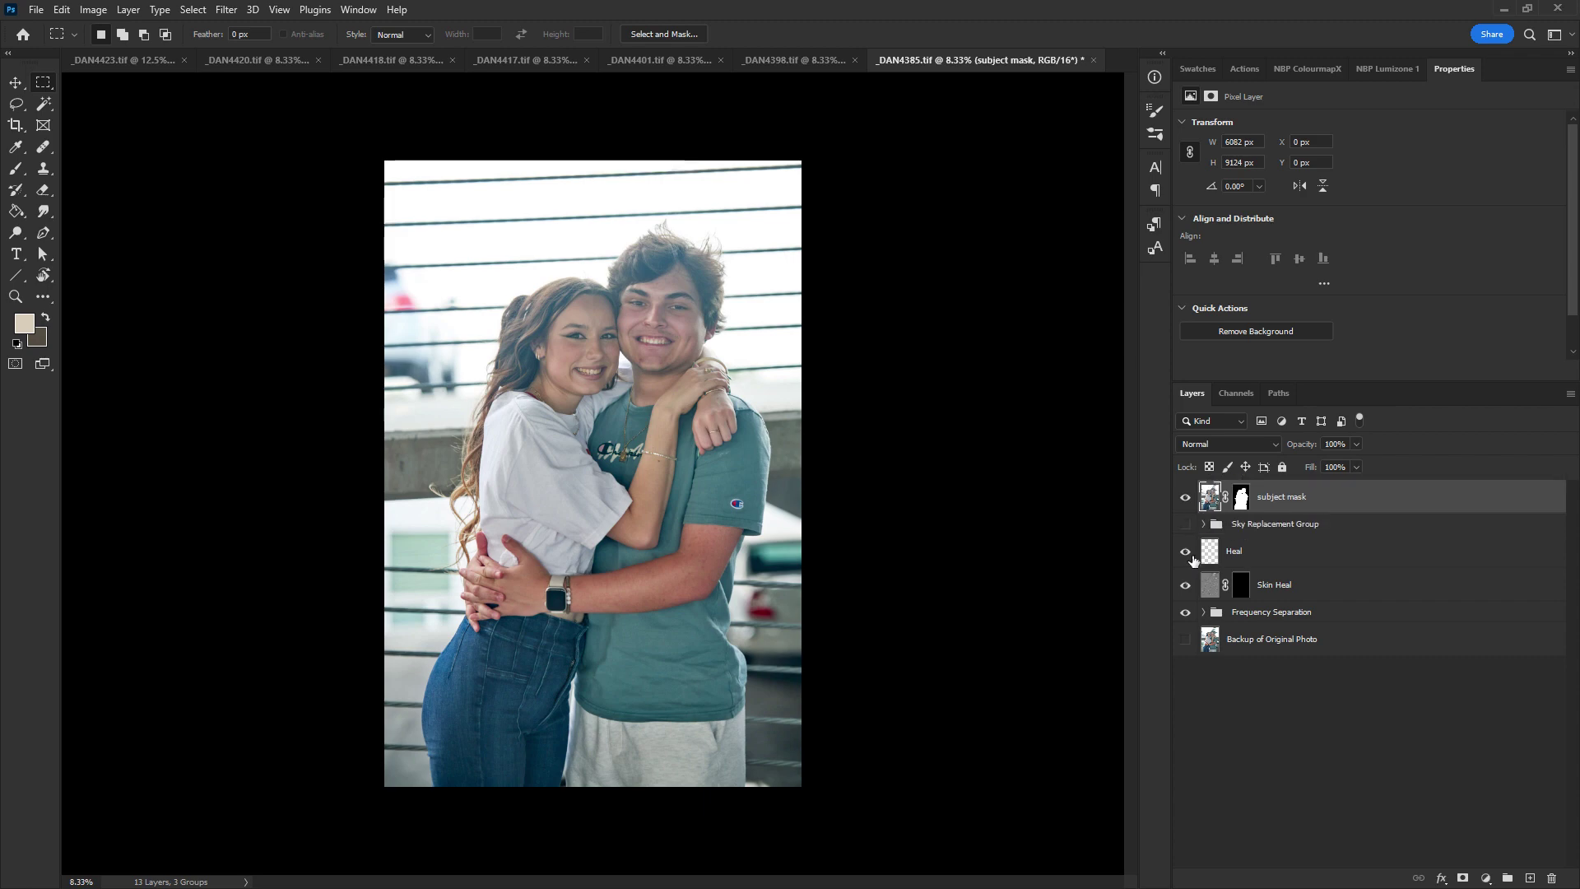
{"action": "left_click", "coordinate": [1186, 525]}
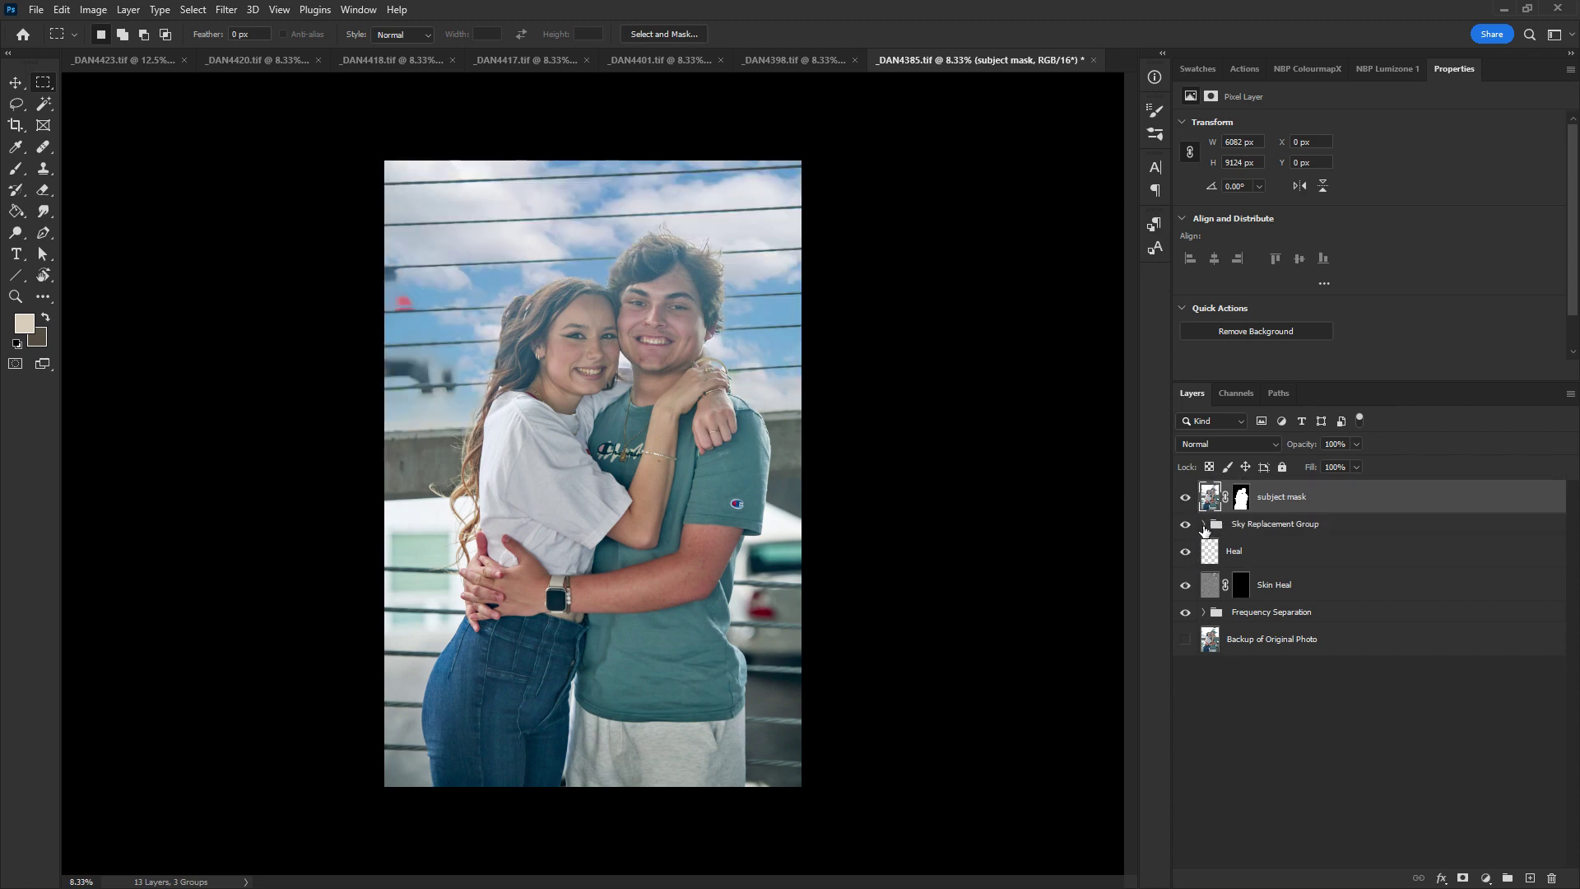
Hide the Sky Replacement Group and select the dark wires on the subject mask layer with the Magic Wand at tolerance 64
{"action": "left_click", "coordinate": [1204, 524]}
{"action": "key", "text": "b"}
{"action": "left_click", "coordinate": [1248, 533]}
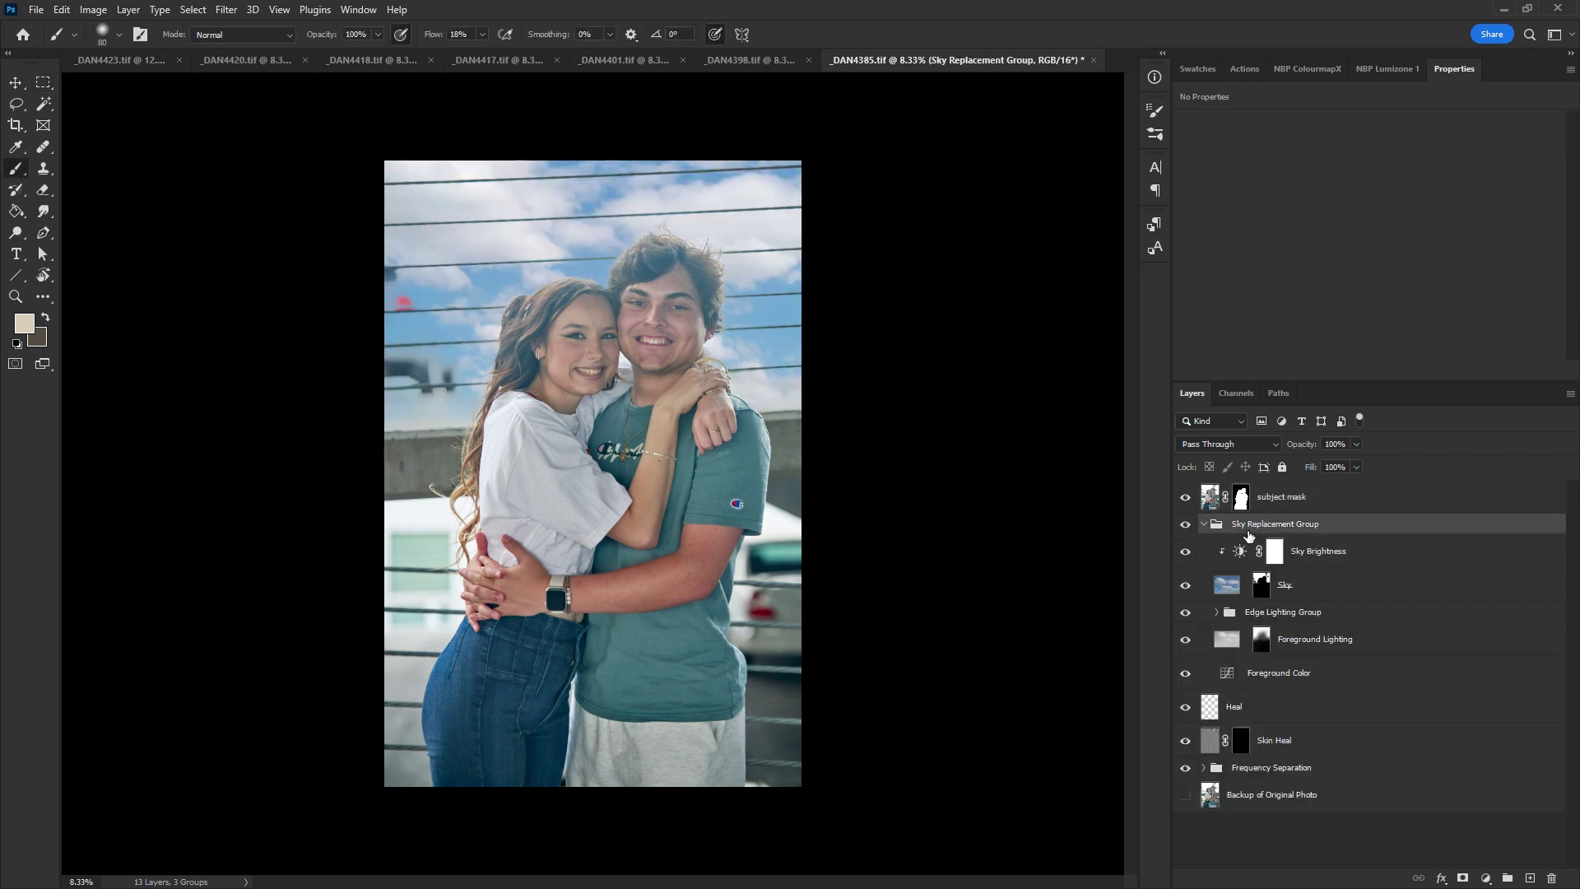
{"action": "key", "text": "z"}
{"action": "left_click", "coordinate": [778, 323]}
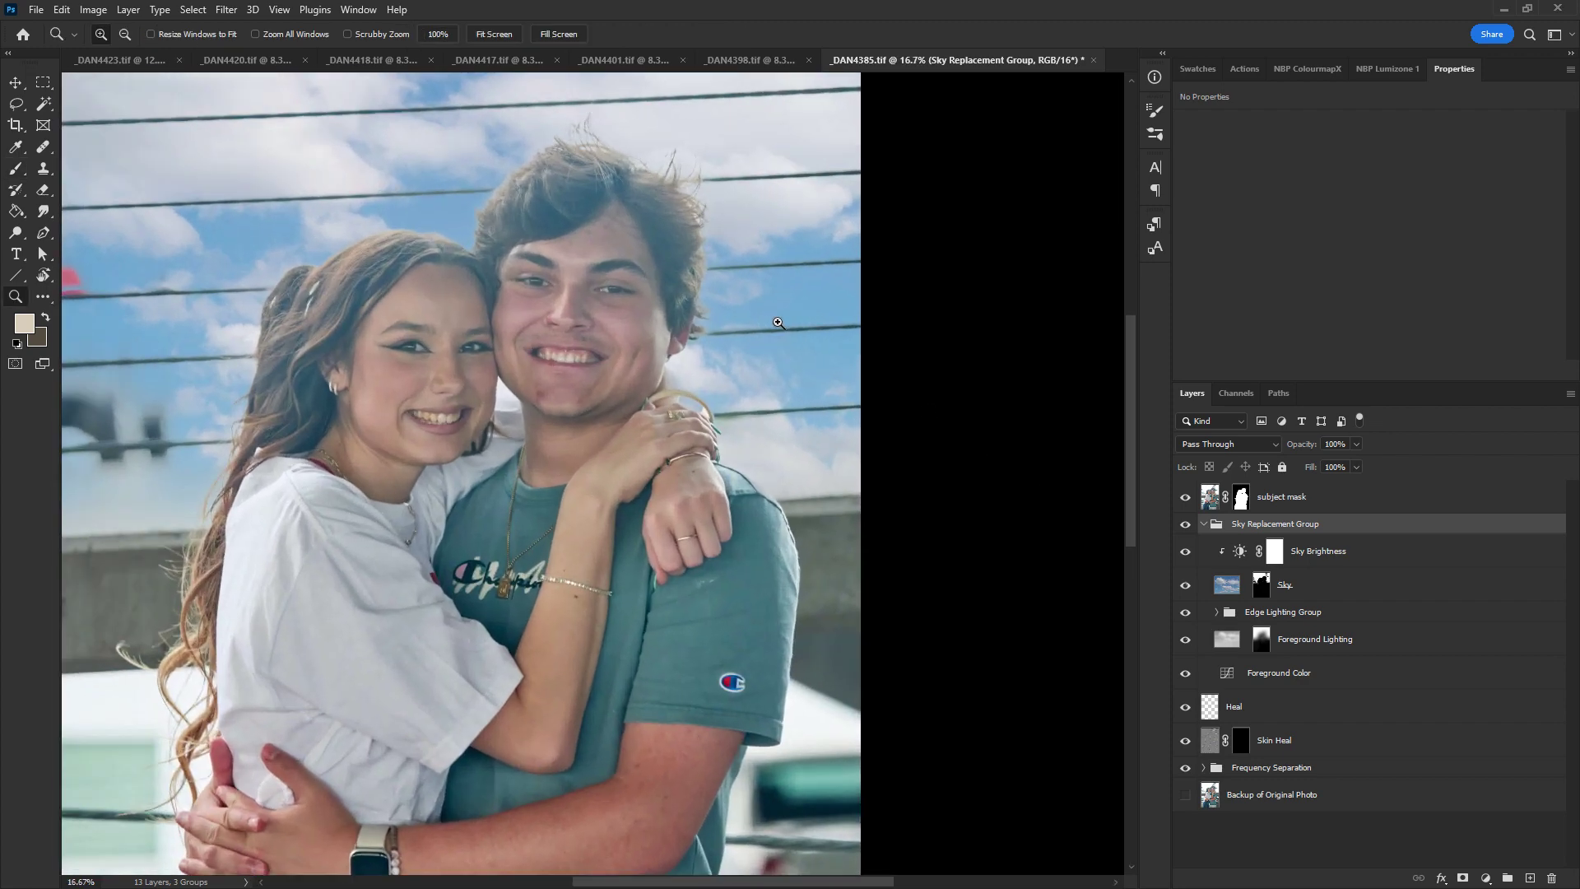
{"action": "left_click", "coordinate": [1204, 524]}
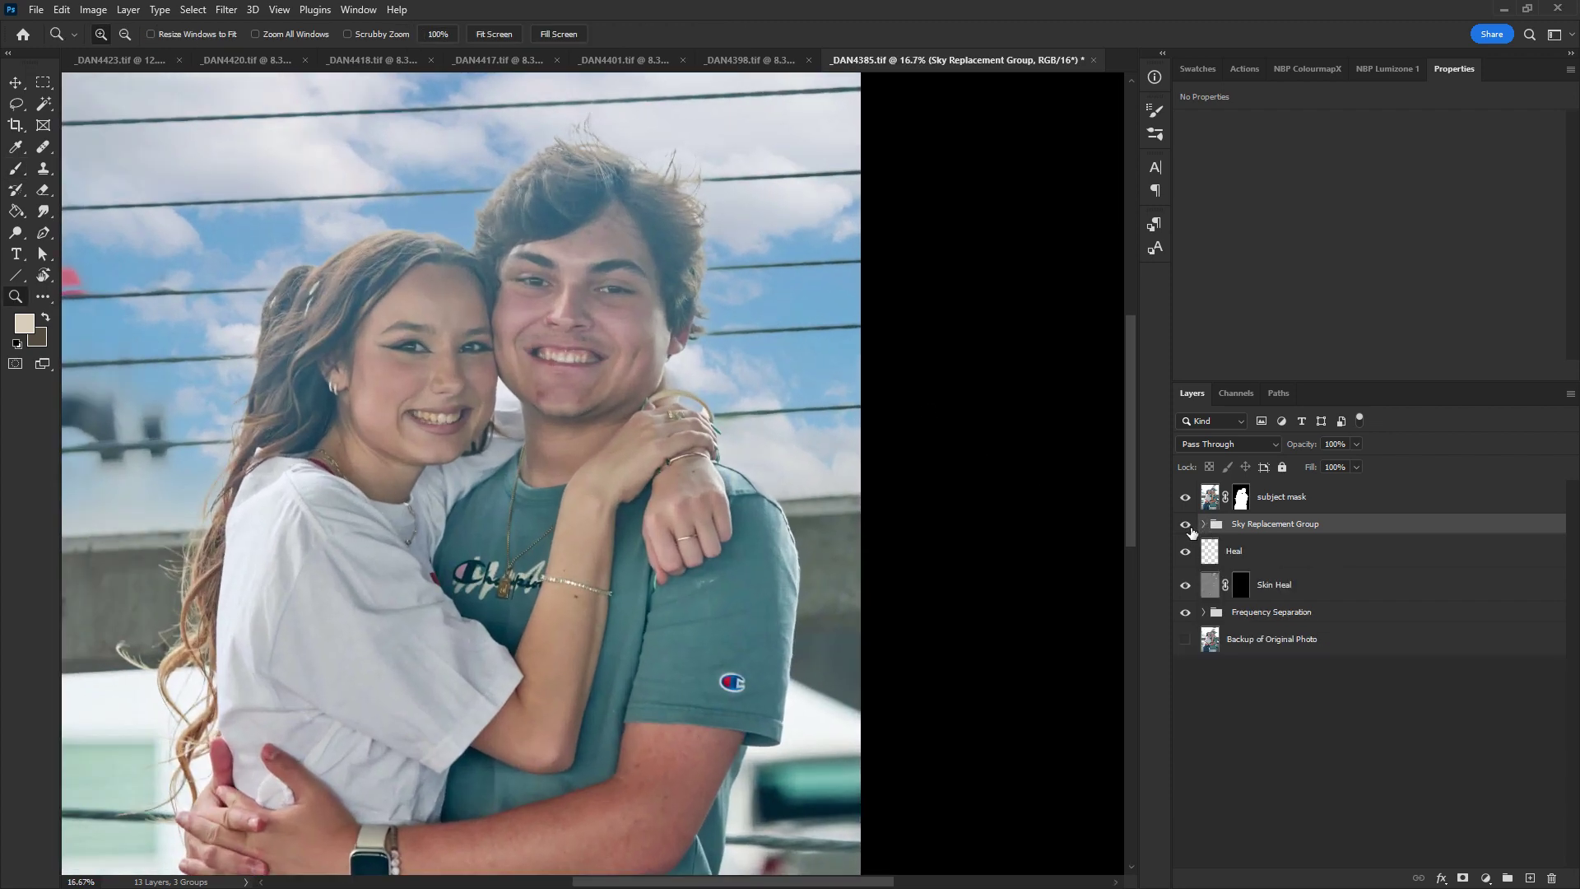
{"action": "left_click", "coordinate": [1185, 525]}
{"action": "left_click", "coordinate": [1280, 496]}
{"action": "key", "text": "w"}
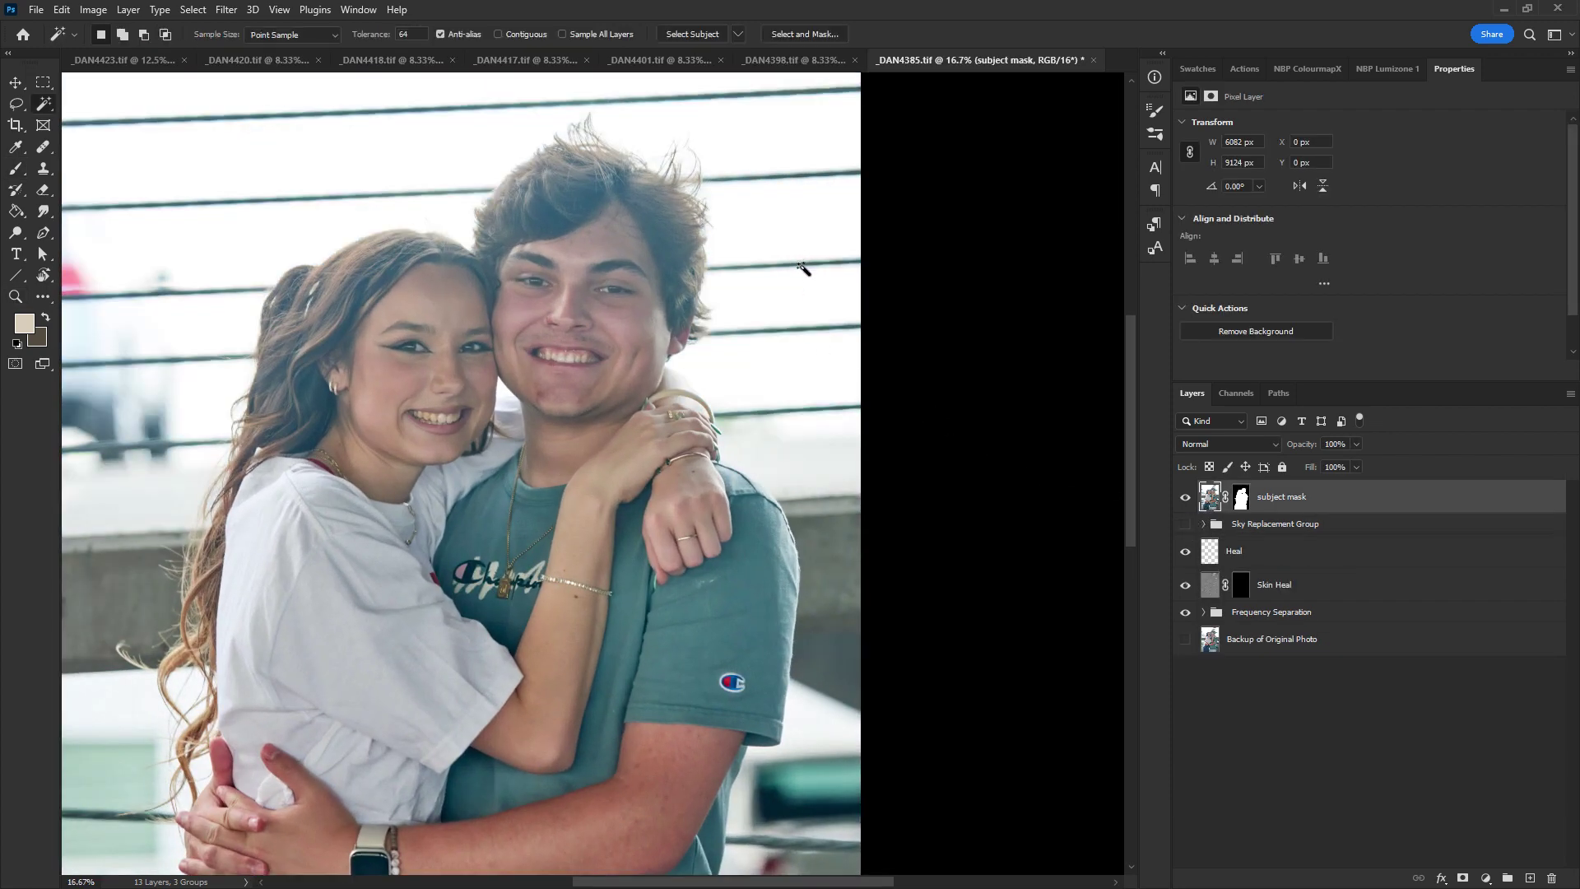
{"action": "left_click_drag", "start_coordinate": [764, 480], "coordinate": [836, 627]}
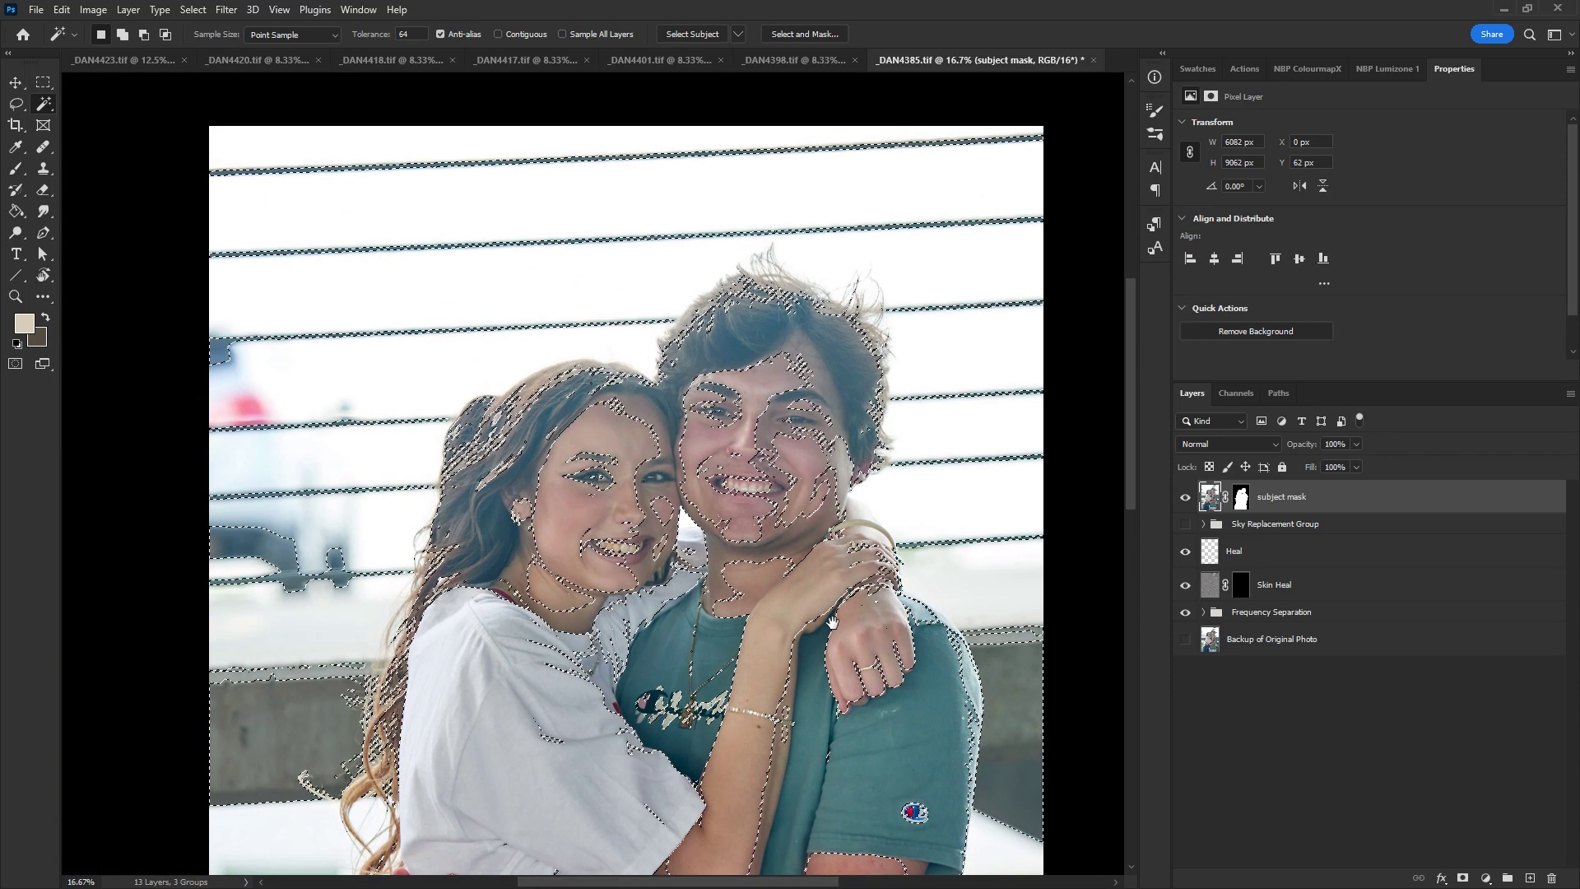
Subtract the couple and the lower part of the photo from the wire selection with the Lasso
{"action": "key", "text": "l"}
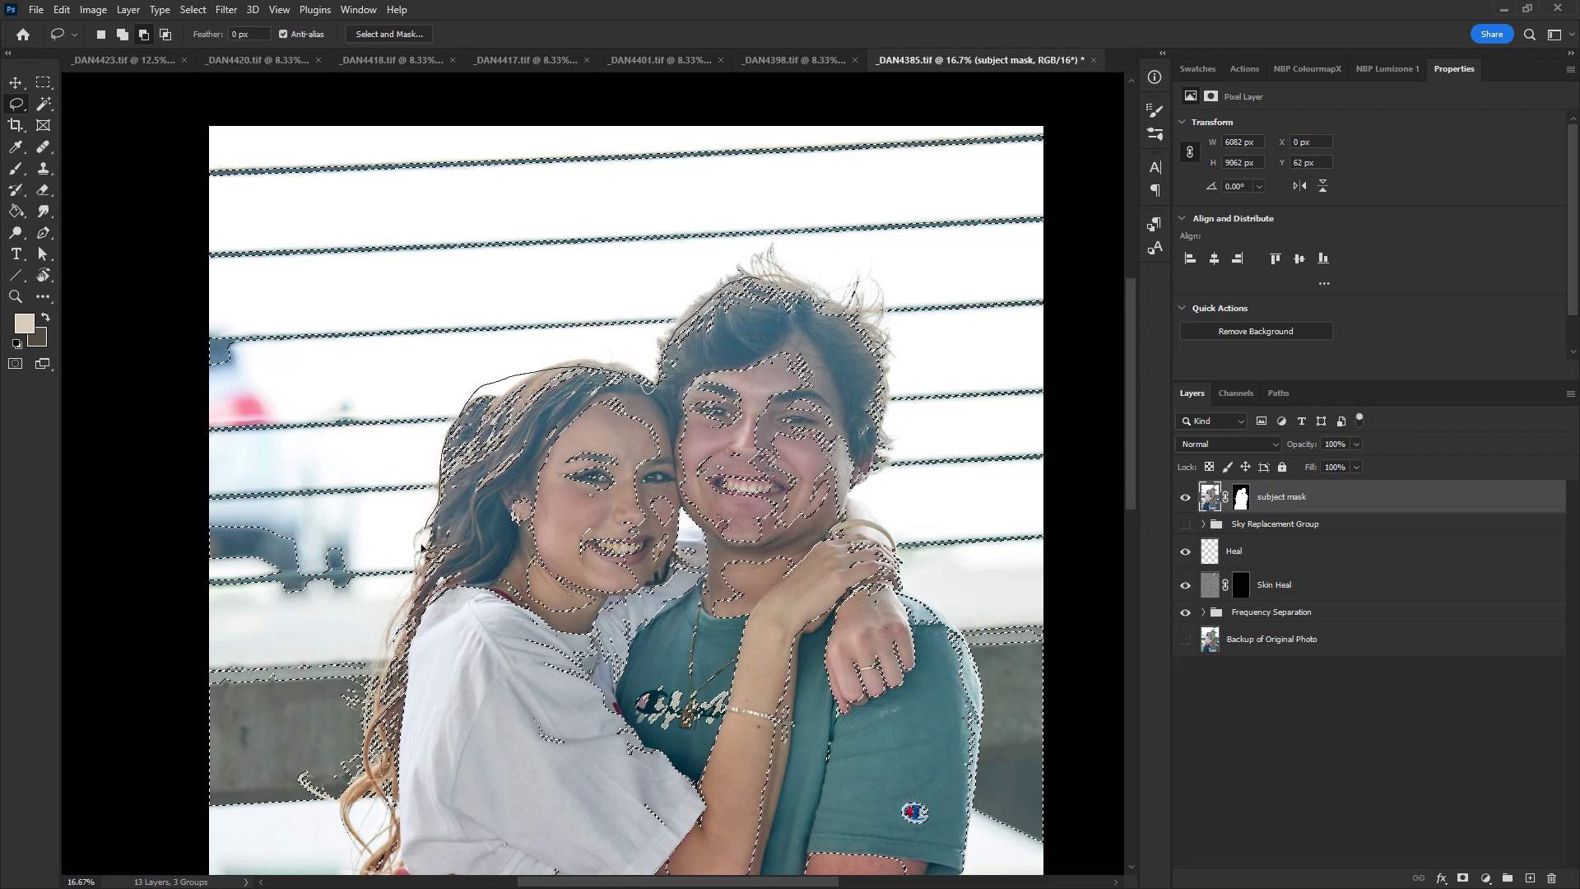
{"action": "mouse_move", "coordinate": [418, 608]}
{"action": "left_mouse_down"}
{"action": "mouse_move", "coordinate": [362, 741]}
{"action": "mouse_move", "coordinate": [650, 838]}
{"action": "mouse_move", "coordinate": [1047, 783]}
{"action": "mouse_move", "coordinate": [1045, 617]}
{"action": "mouse_move", "coordinate": [917, 571]}
{"action": "left_mouse_up"}
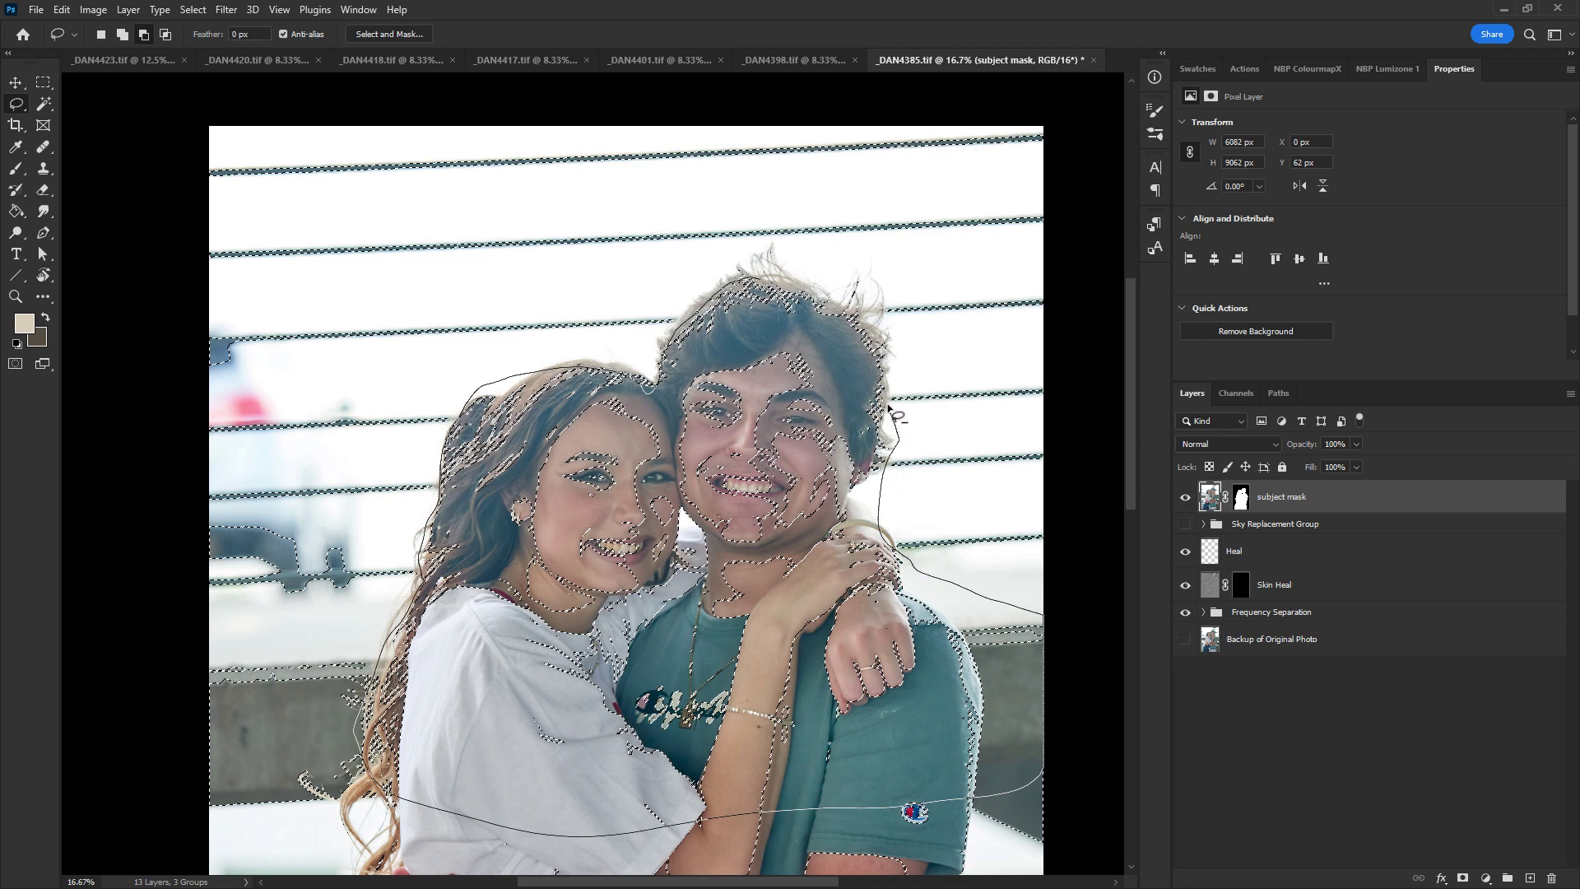
{"action": "mouse_move", "coordinate": [858, 279]}
{"action": "left_mouse_down"}
{"action": "mouse_move", "coordinate": [813, 253]}
{"action": "mouse_move", "coordinate": [715, 293]}
{"action": "left_mouse_up"}
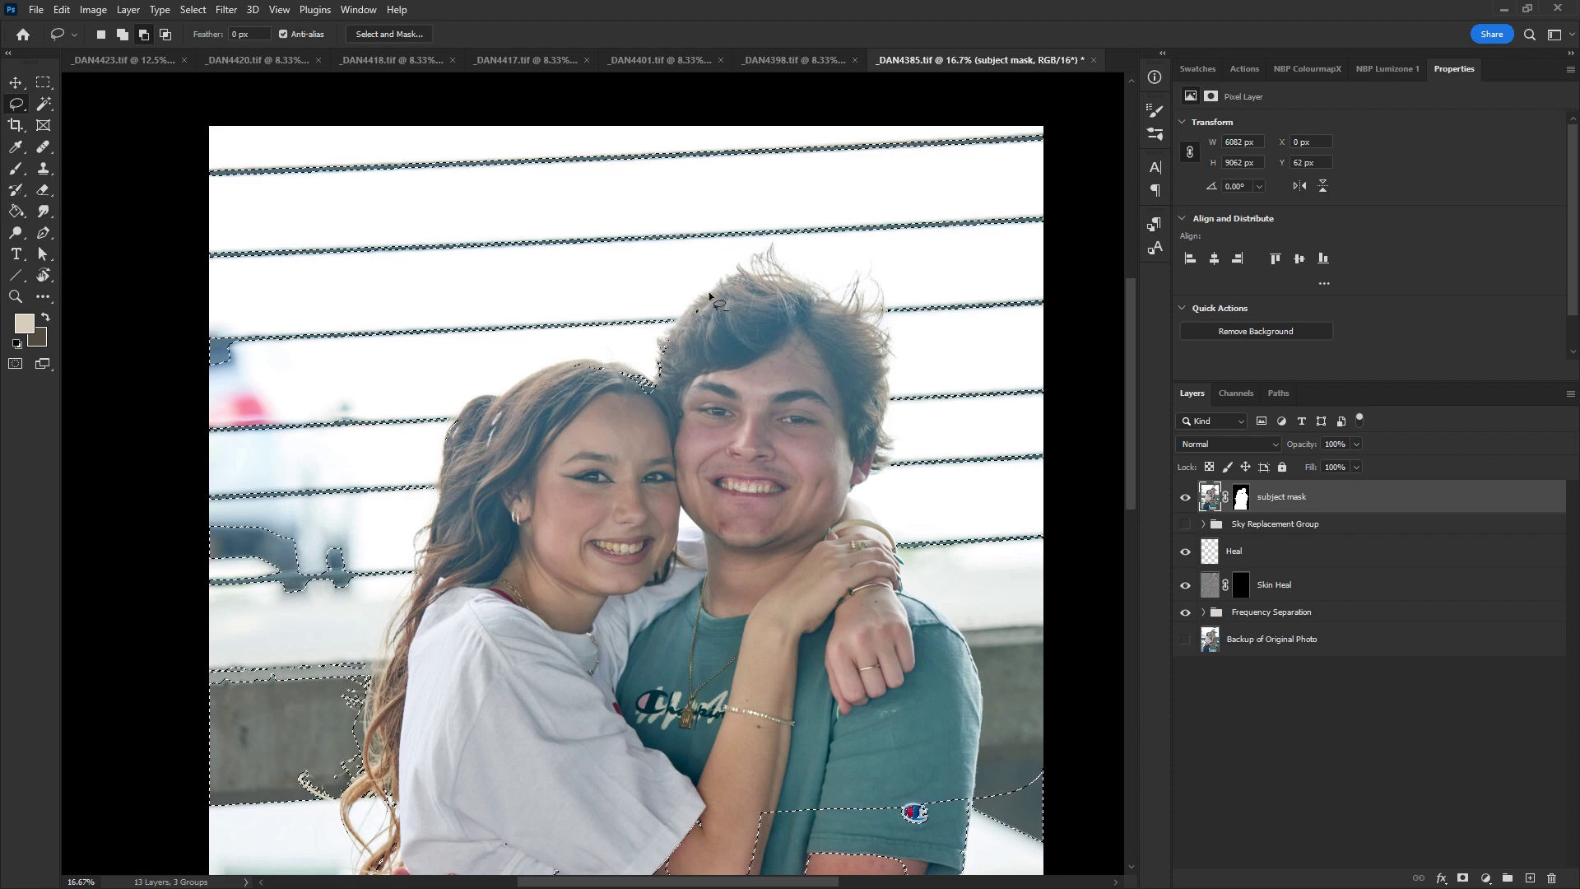
{"action": "left_click_drag", "start_coordinate": [704, 347], "coordinate": [661, 337]}
{"action": "mouse_move", "coordinate": [623, 400]}
{"action": "left_mouse_down"}
{"action": "mouse_move", "coordinate": [580, 366]}
{"action": "mouse_move", "coordinate": [625, 349]}
{"action": "mouse_move", "coordinate": [650, 362]}
{"action": "left_mouse_up"}
{"action": "scroll", "coordinate": [848, 640], "scroll_direction": "down", "scroll_amount": 5}
{"action": "scroll", "coordinate": [811, 451], "scroll_direction": "down", "scroll_amount": 4}
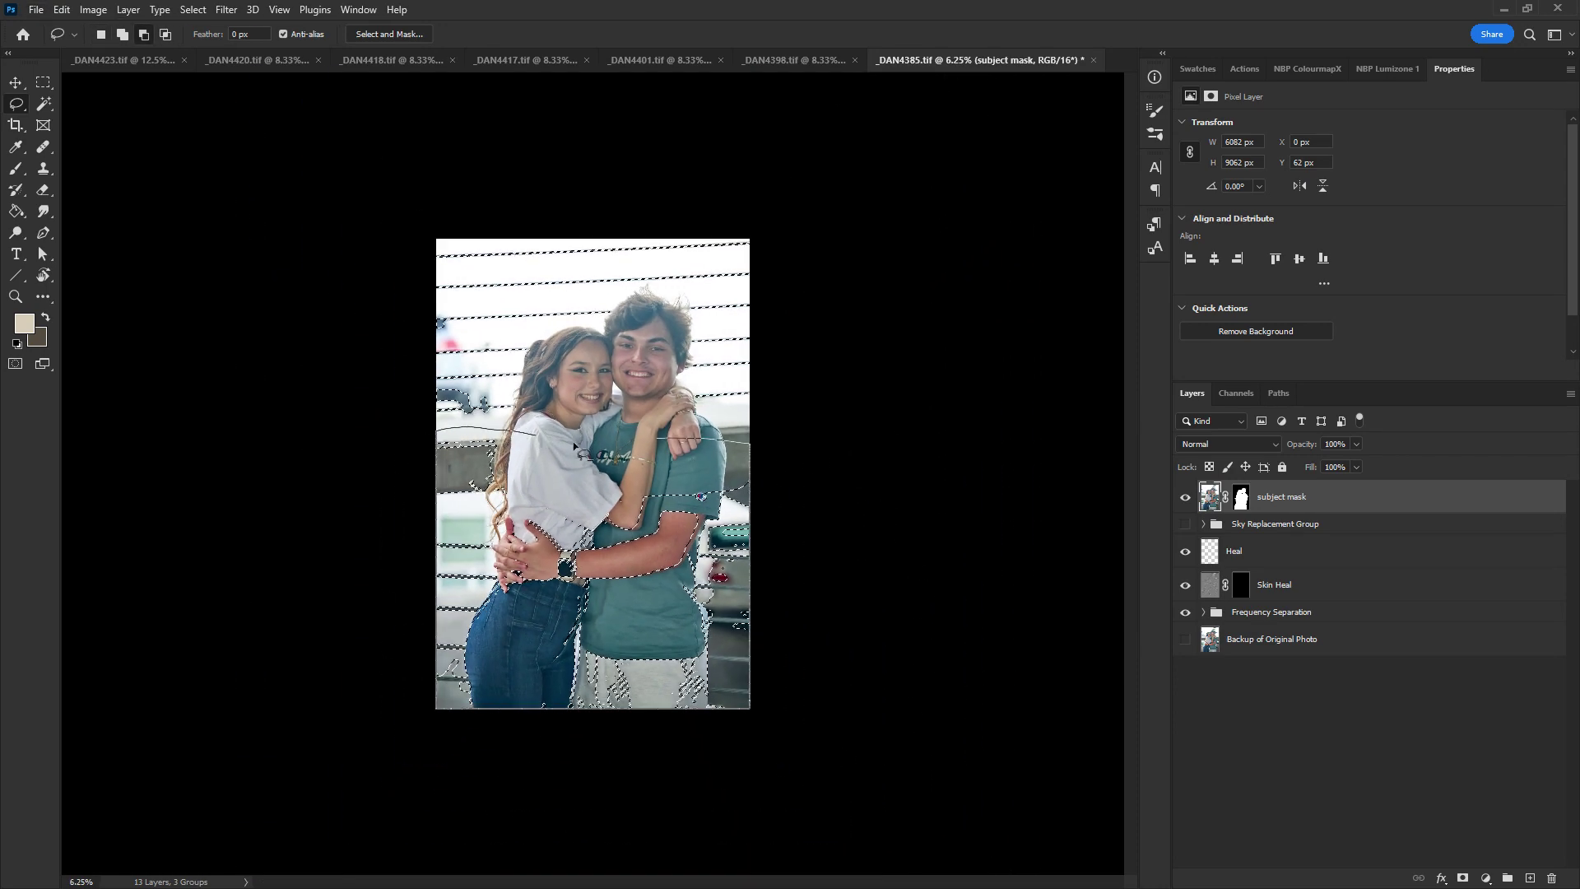
{"action": "left_click_drag", "start_coordinate": [573, 445], "coordinate": [651, 438]}
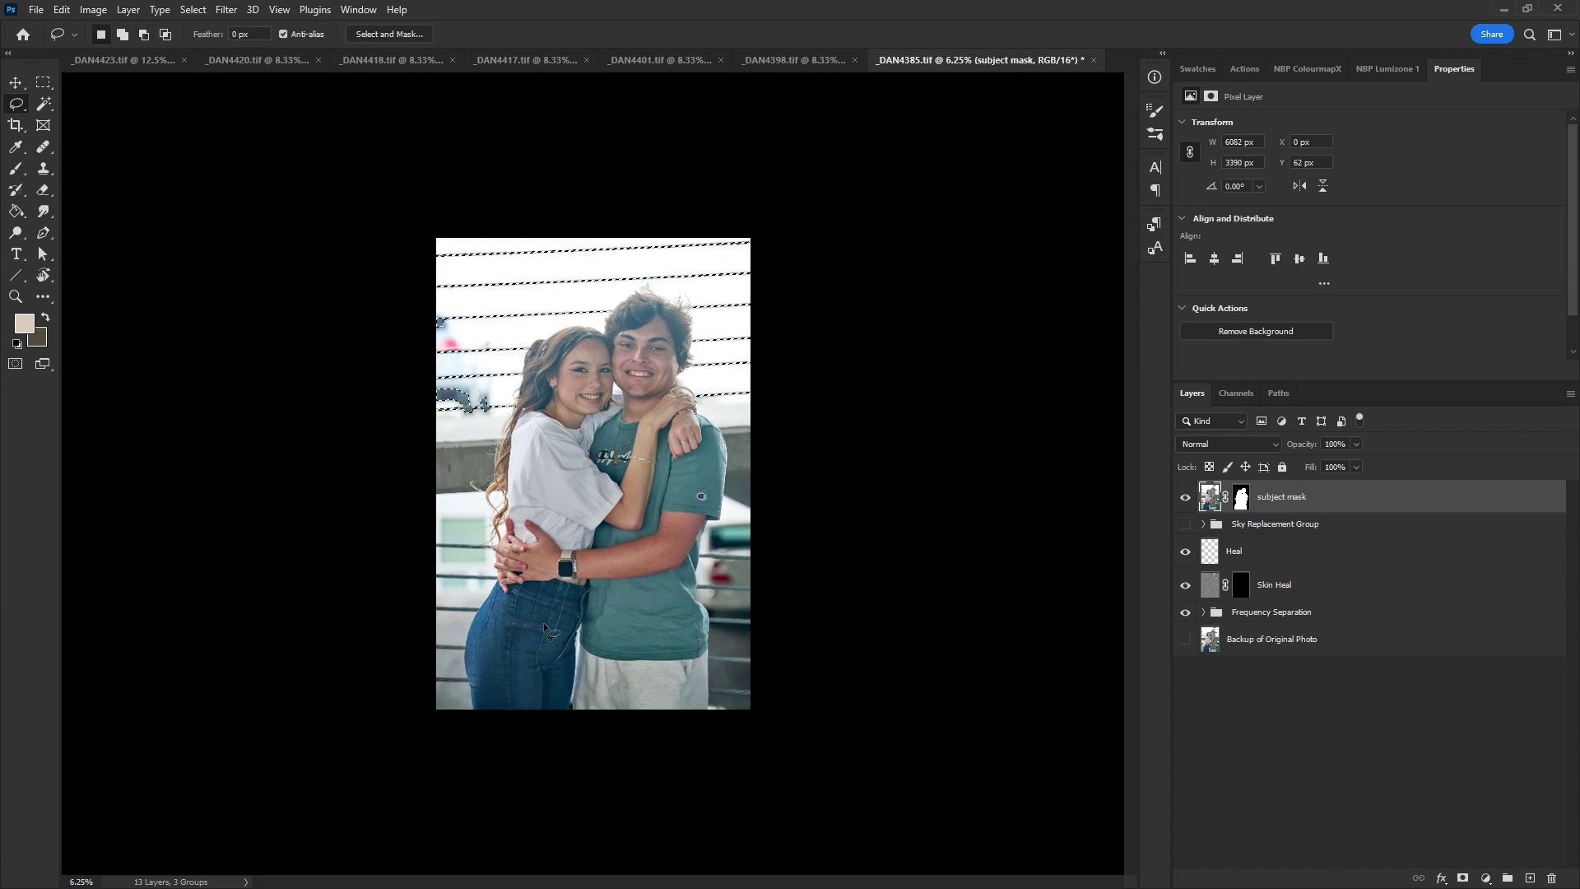
Subtract the dark patches of the blurred vehicle beside the woman from the wire selection
{"action": "scroll", "coordinate": [545, 629], "scroll_direction": "up", "scroll_amount": 3}
{"action": "left_click_drag", "start_coordinate": [465, 576], "coordinate": [915, 584]}
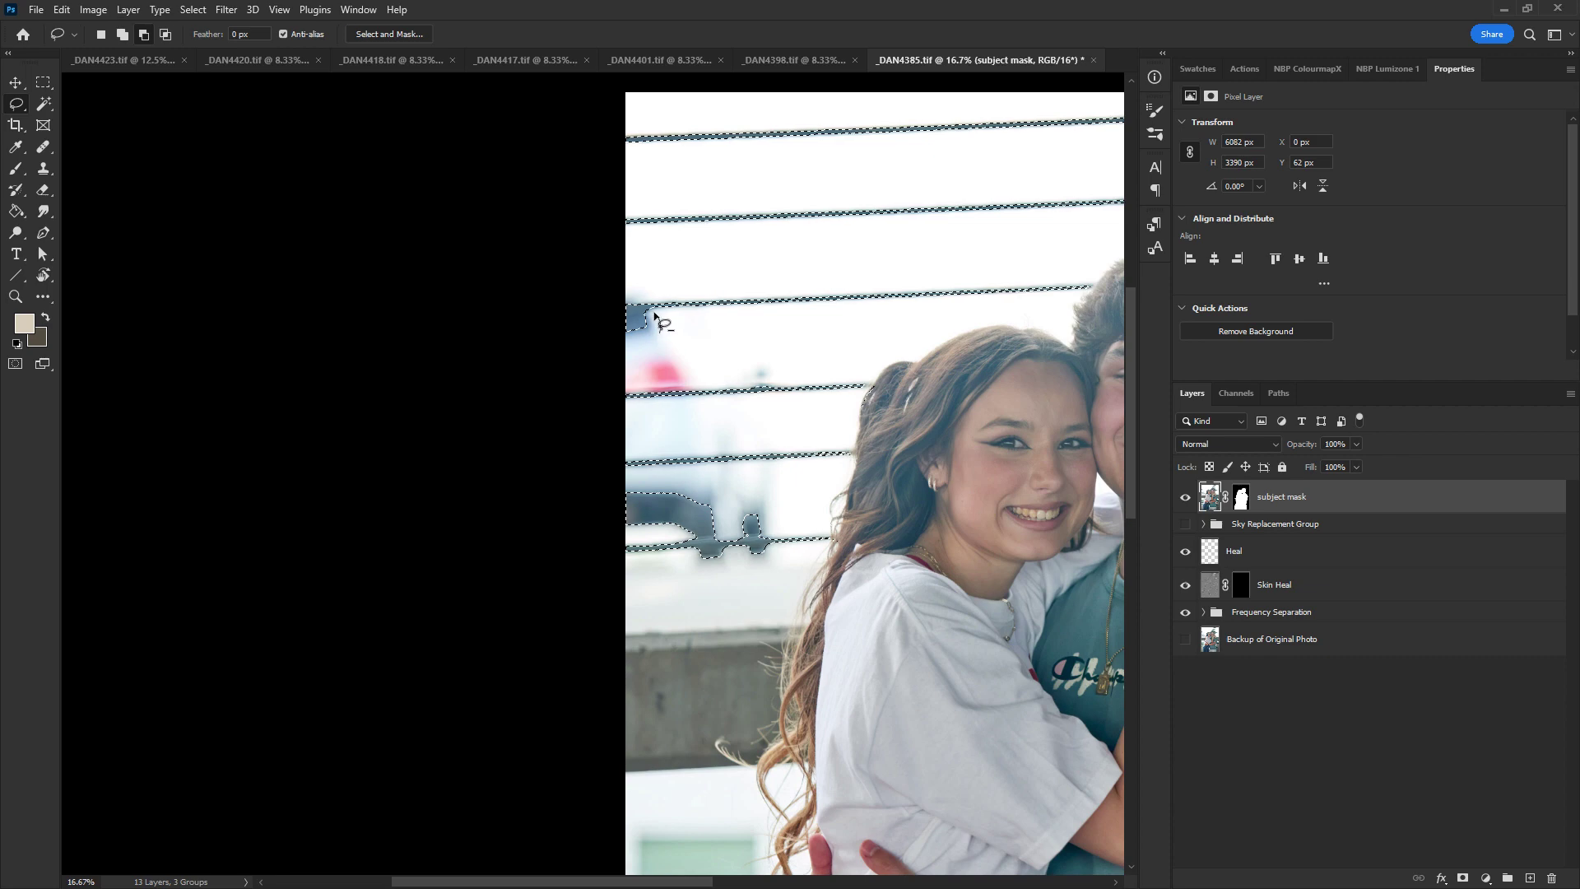
{"action": "mouse_move", "coordinate": [619, 322]}
{"action": "left_mouse_down"}
{"action": "mouse_move", "coordinate": [624, 359]}
{"action": "mouse_move", "coordinate": [704, 334]}
{"action": "mouse_move", "coordinate": [770, 474]}
{"action": "mouse_move", "coordinate": [749, 495]}
{"action": "mouse_move", "coordinate": [631, 478]}
{"action": "mouse_move", "coordinate": [616, 510]}
{"action": "left_mouse_up"}
{"action": "left_click_drag", "start_coordinate": [652, 477], "coordinate": [650, 478]}
{"action": "mouse_move", "coordinate": [735, 504]}
{"action": "left_mouse_down"}
{"action": "mouse_move", "coordinate": [783, 567]}
{"action": "mouse_move", "coordinate": [731, 559]}
{"action": "left_mouse_up"}
Create a new layer above subject mask and name it wire mask
{"action": "left_click", "coordinate": [1241, 498]}
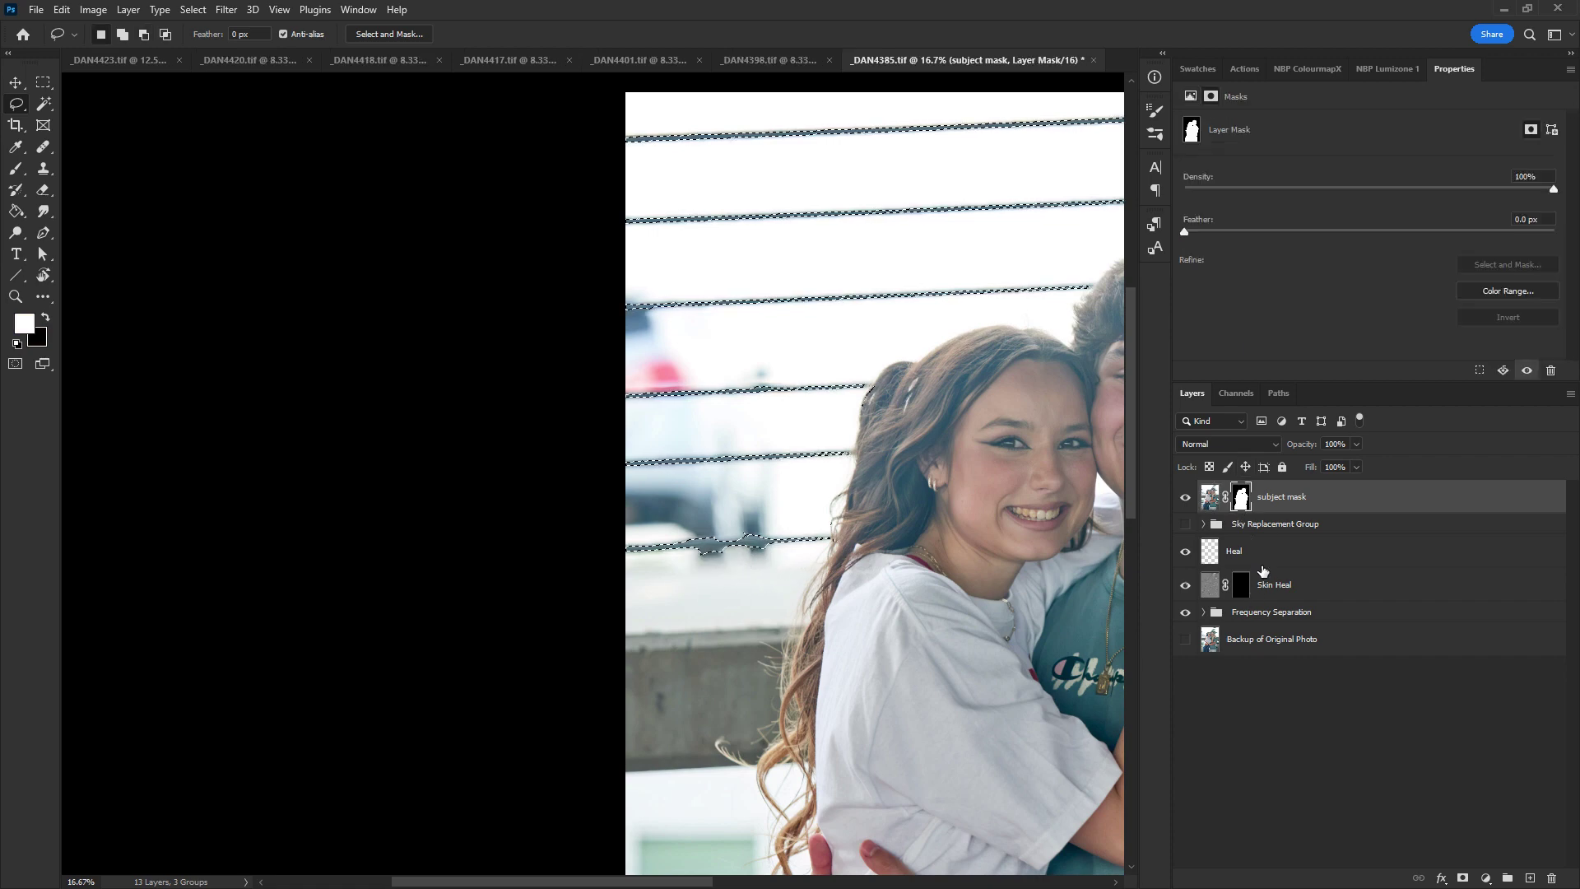
{"action": "left_click", "coordinate": [1530, 879]}
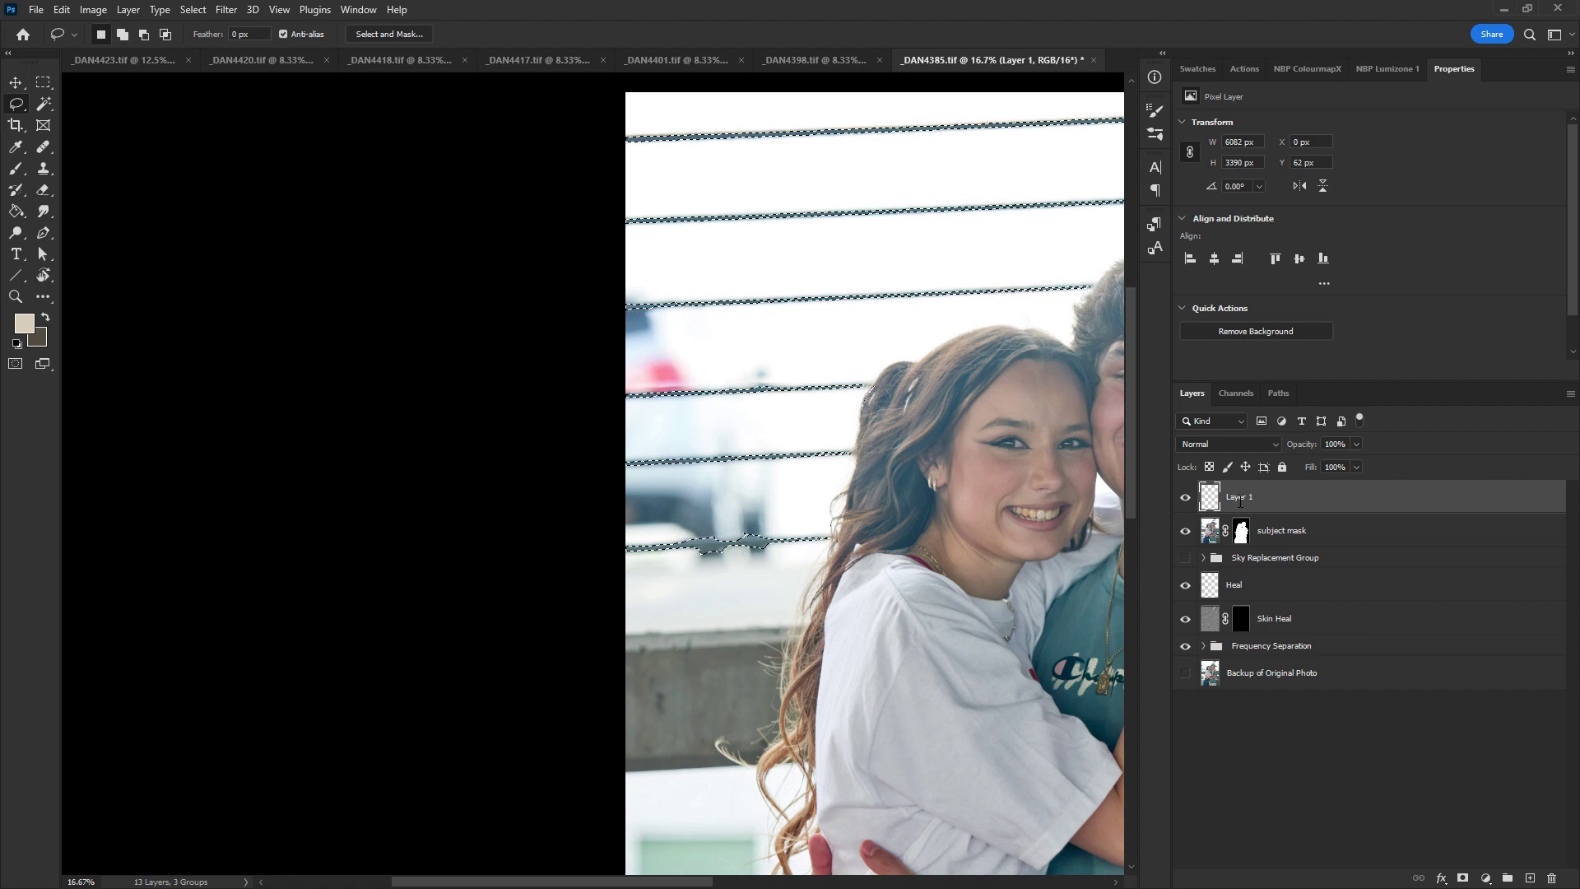
{"action": "double_click", "coordinate": [1233, 499]}
{"action": "type", "text": "wire mask"}
{"action": "key", "text": "Return"}
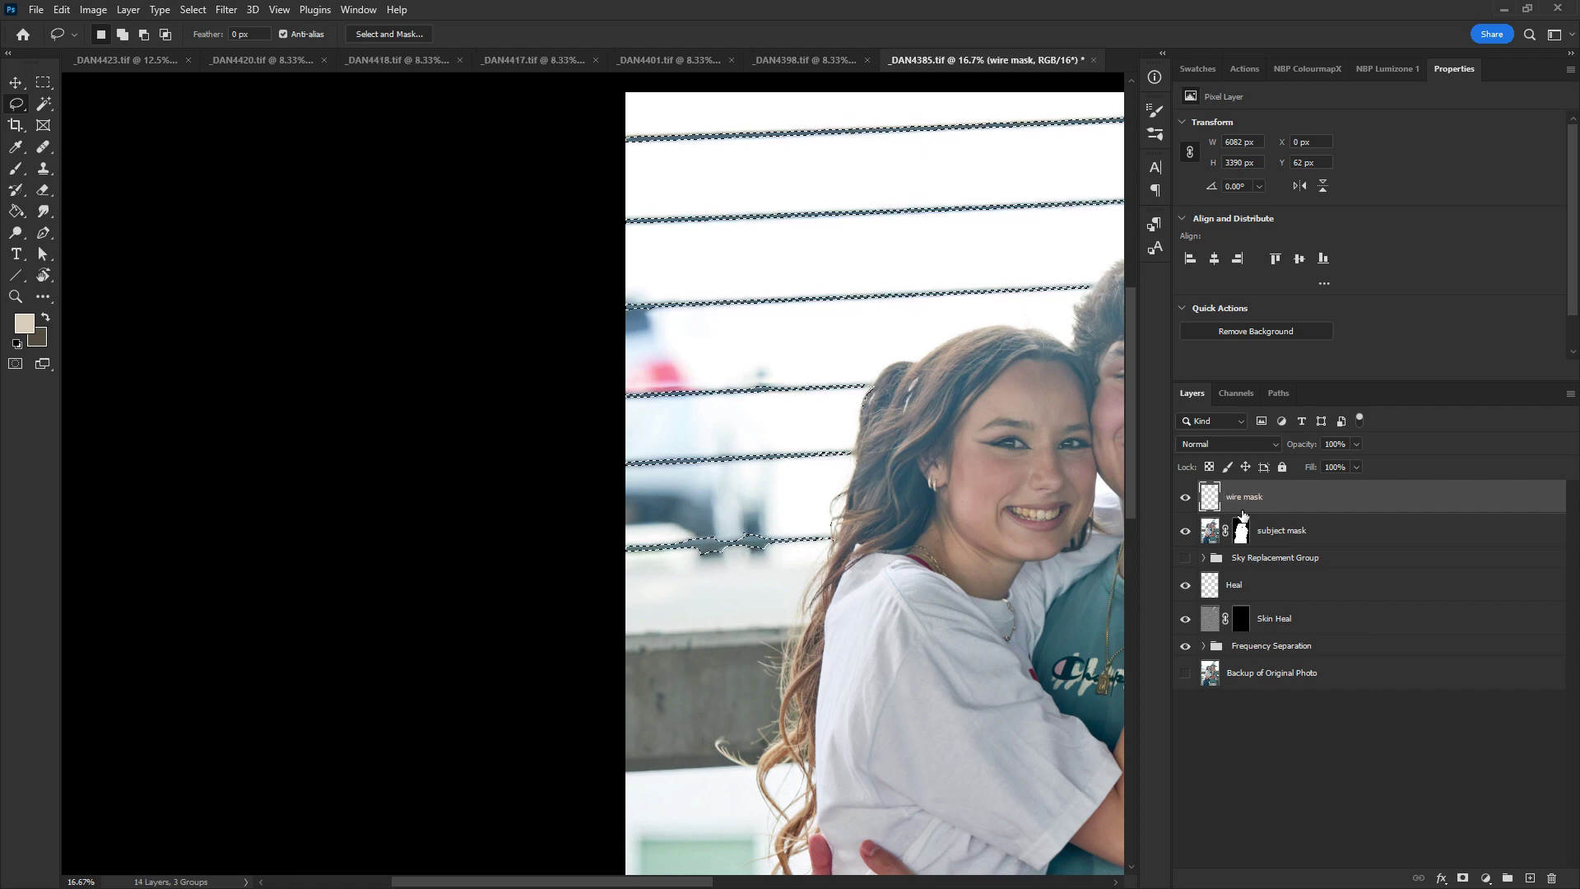
Add a layer mask to the wire mask layer from the wire selection and invert the mask
{"action": "left_click", "coordinate": [1462, 878]}
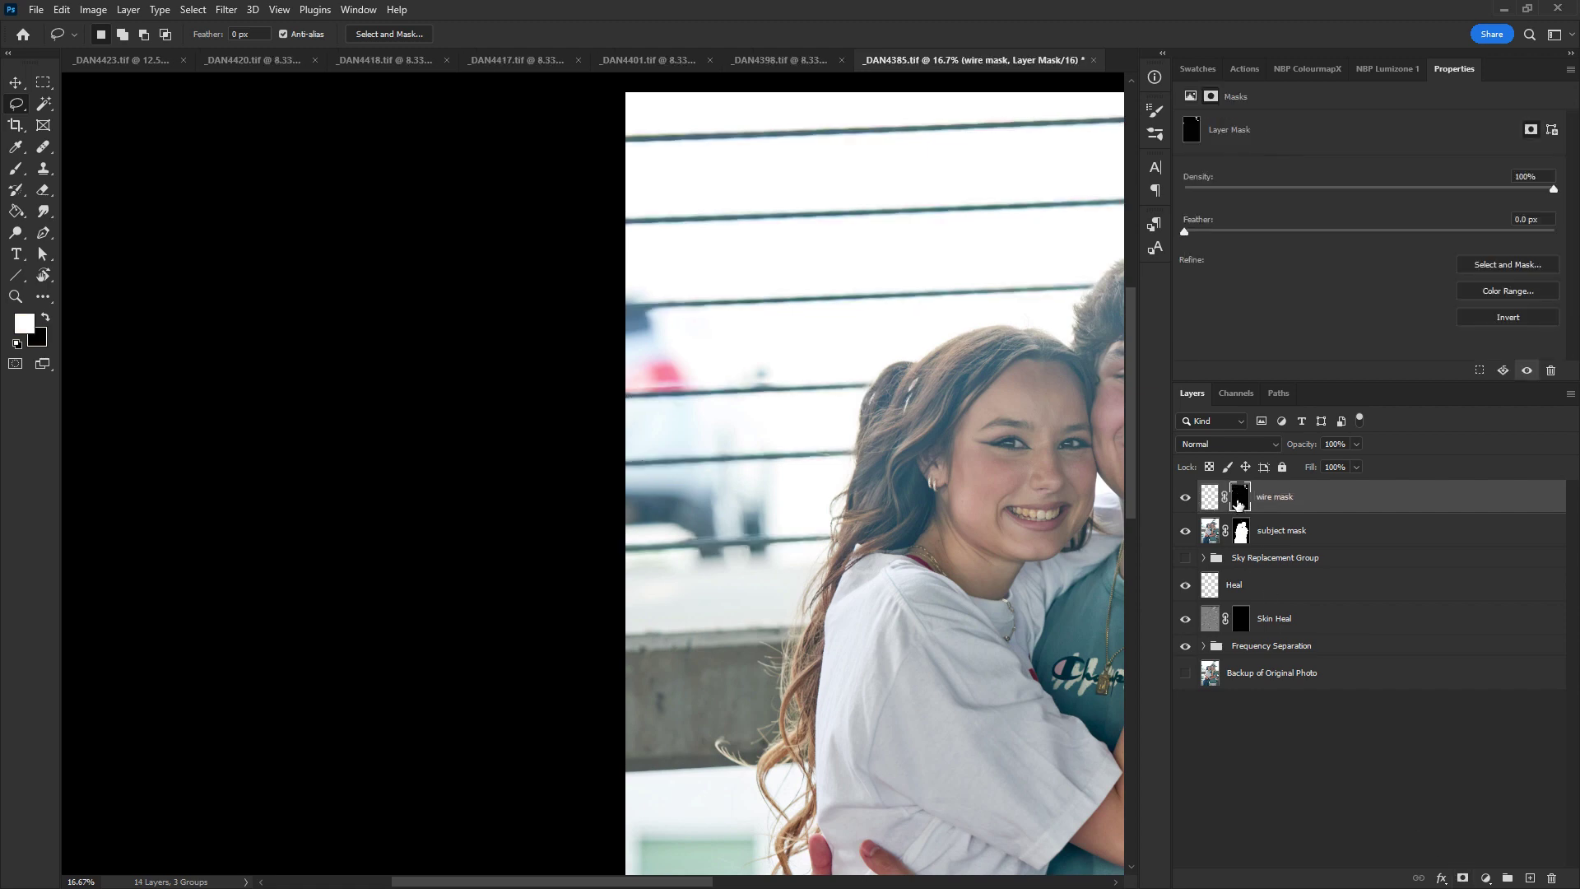
{"action": "key", "text": "ctrl+i"}
{"action": "left_click", "coordinate": [1217, 499]}
{"action": "left_click_drag", "start_coordinate": [915, 574], "coordinate": [758, 634]}
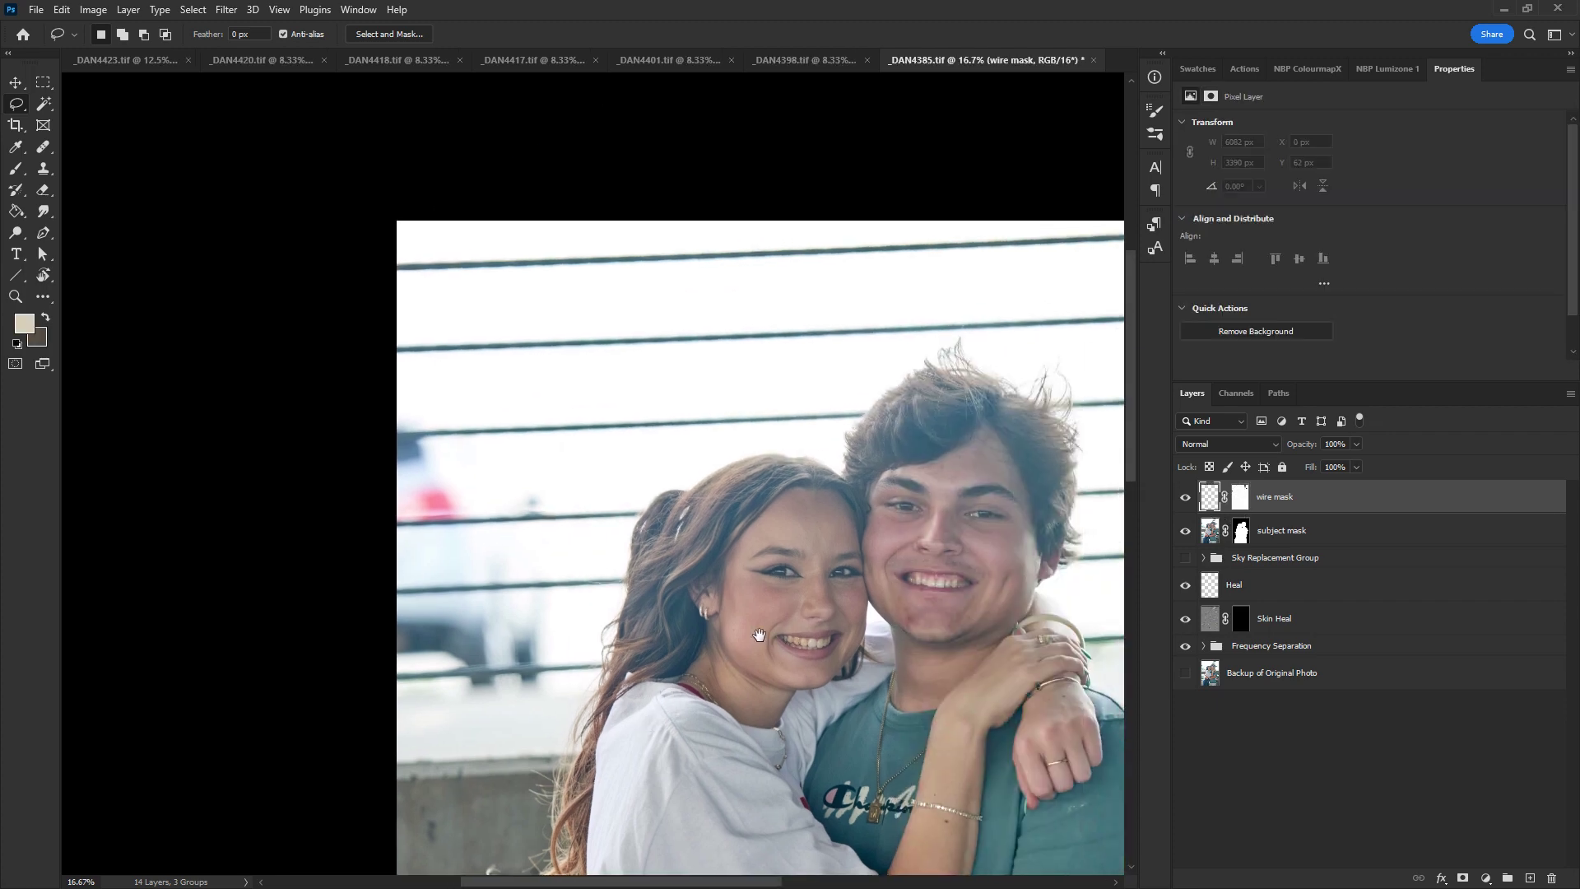
Show the Sky Replacement Group and add a white layer mask to it, with the wire mask layer hidden
{"action": "left_click", "coordinate": [1187, 558]}
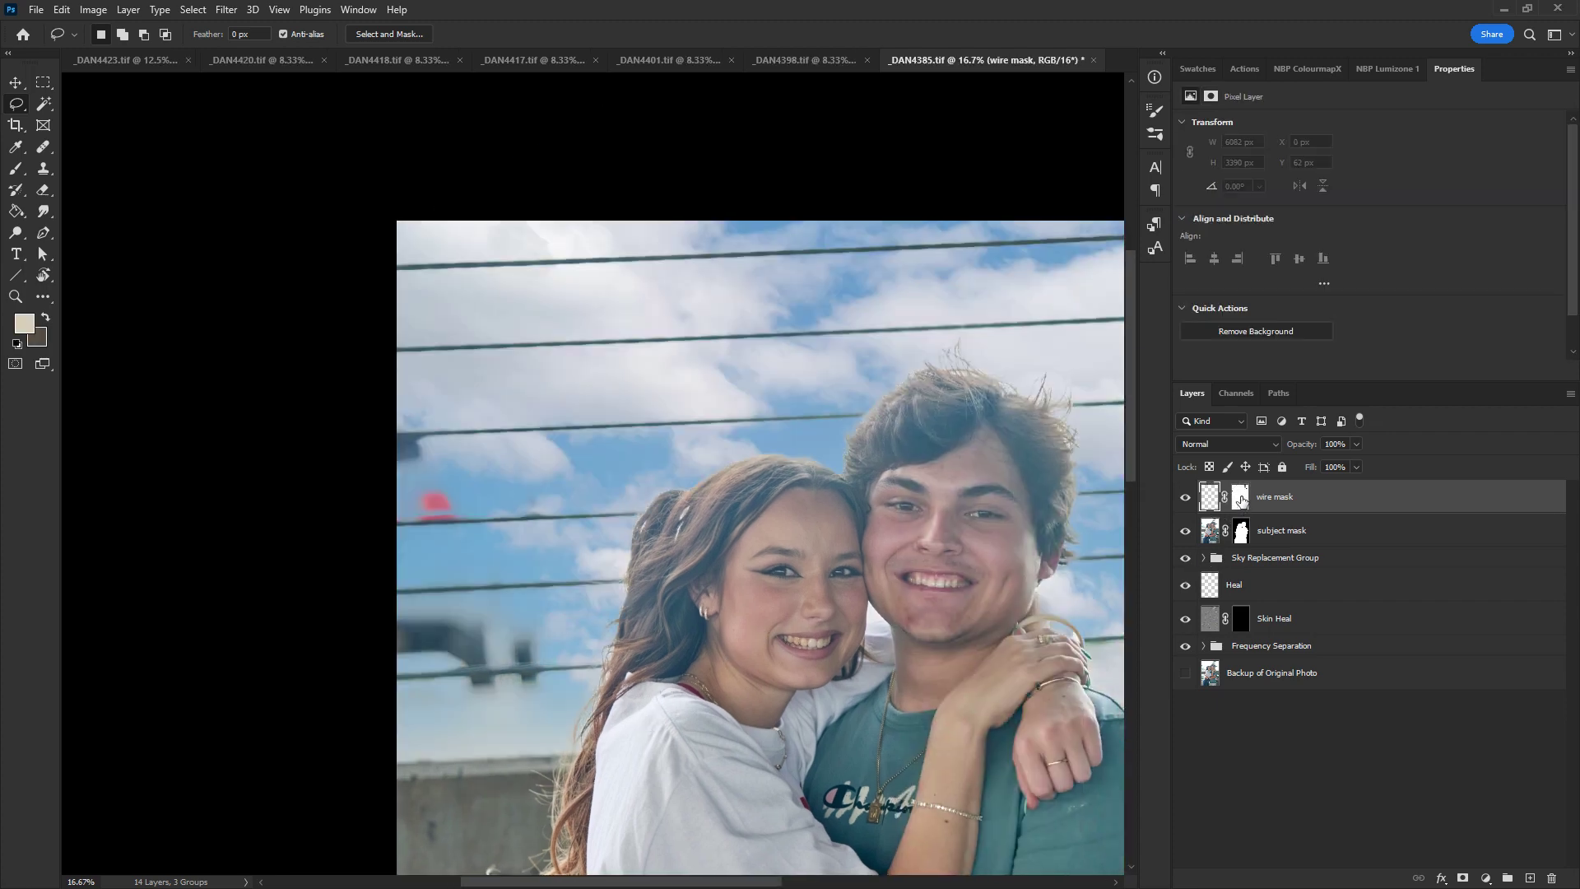
{"action": "left_click", "coordinate": [1240, 497]}
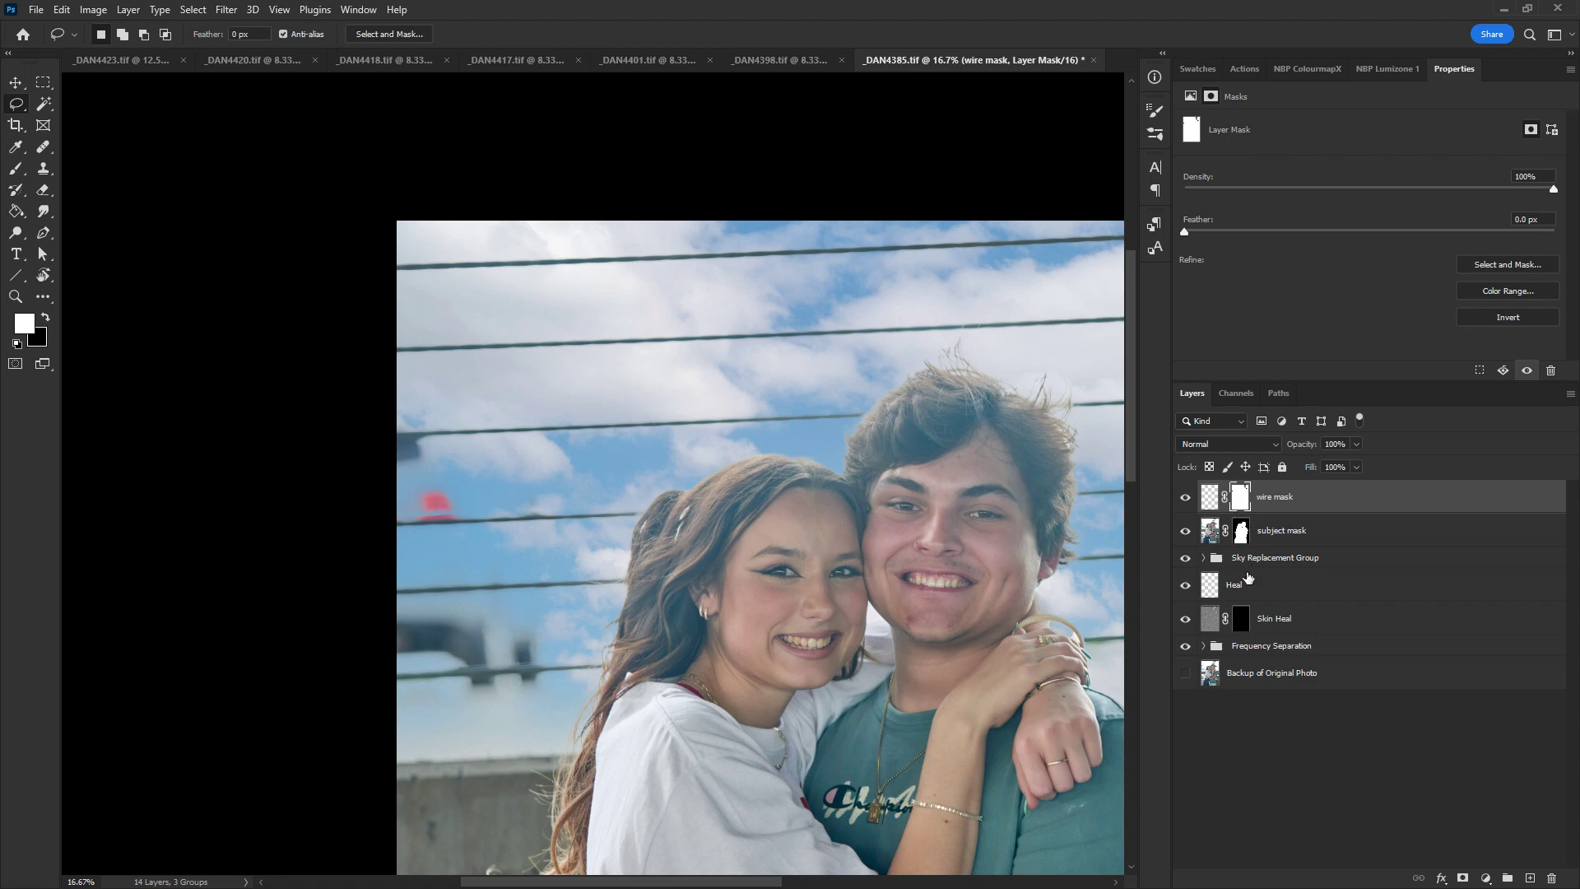
{"action": "left_click", "coordinate": [1247, 562]}
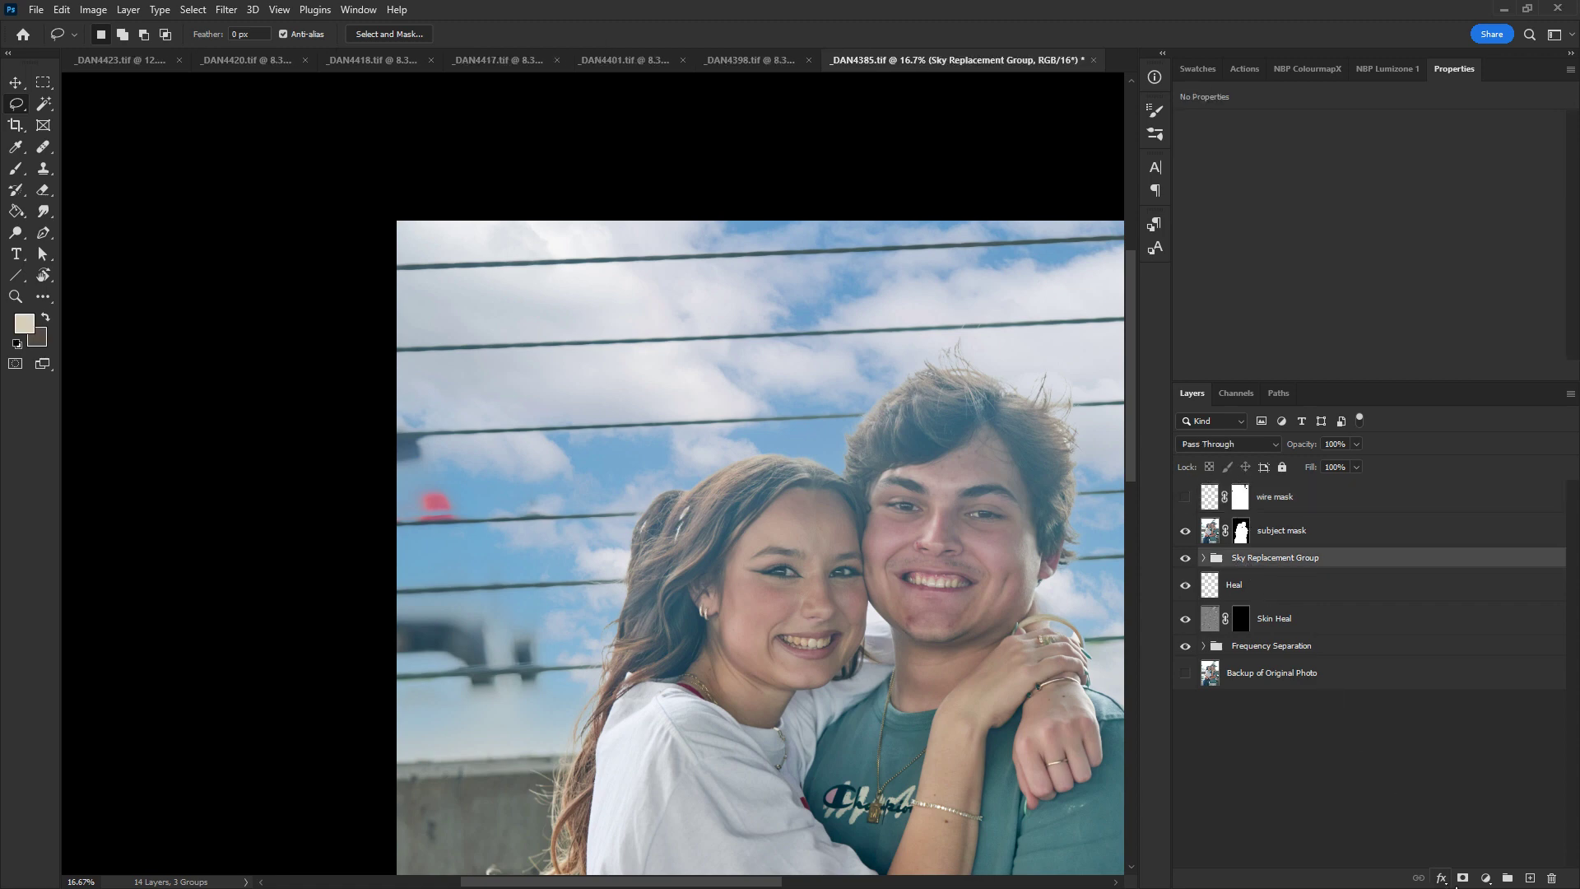
{"action": "left_click", "coordinate": [1458, 878]}
Paint black over the blurred vehicle on the Sky Replacement Group's mask with a 700 px brush at 18% flow
{"action": "key", "text": "b"}
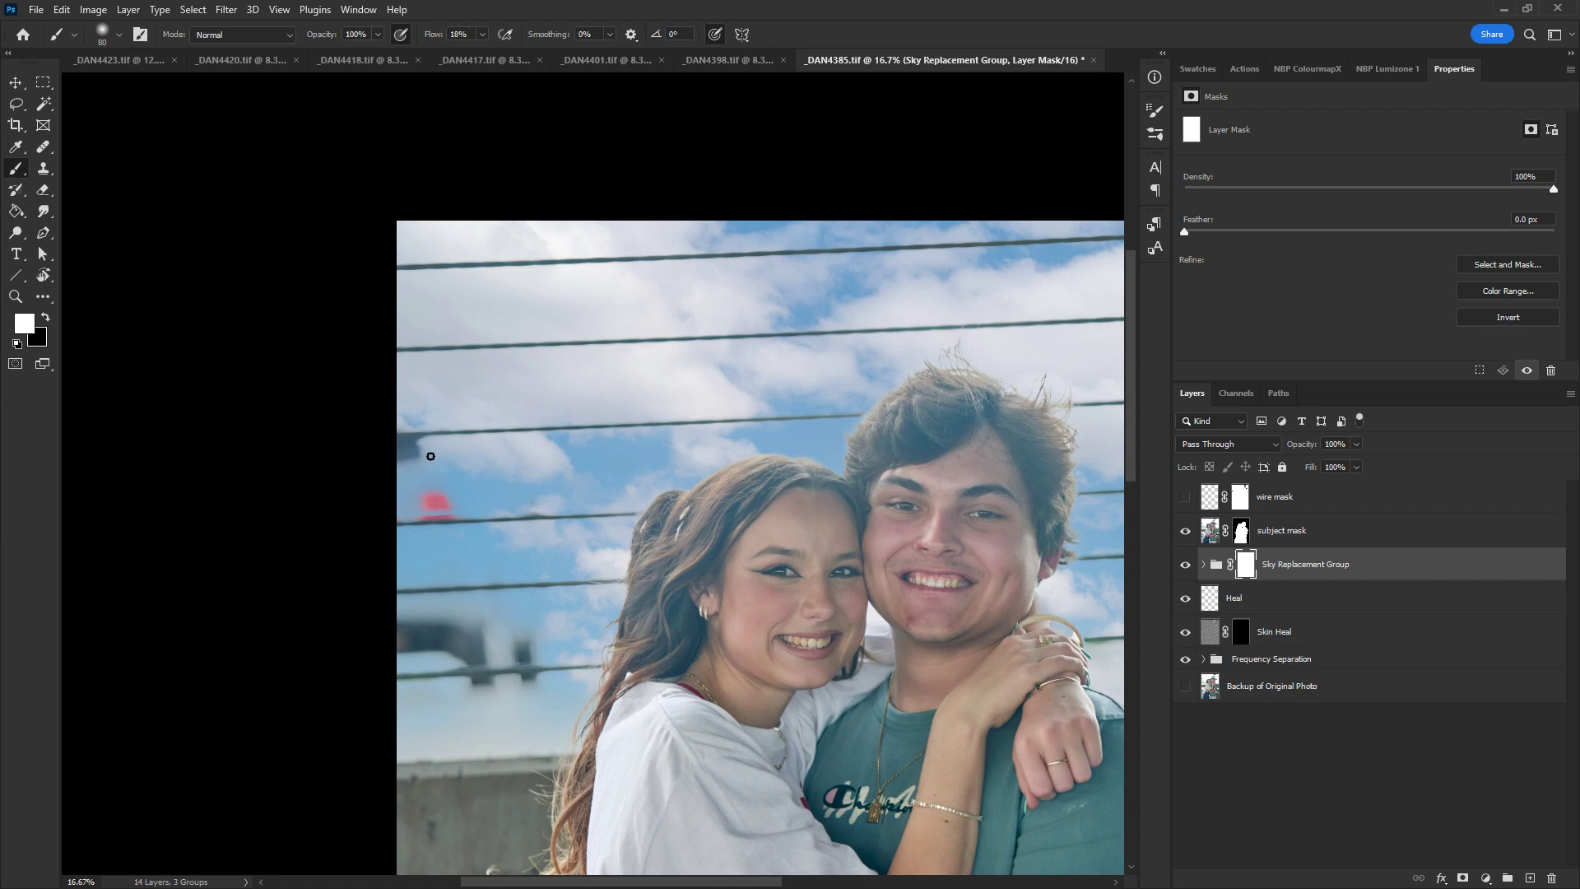
{"action": "key", "text": "bracketright"}
{"action": "key", "text": "bracketright"}
{"action": "key", "text": "bracketright"}
{"action": "key", "text": "bracketright"}
{"action": "key", "text": "bracketright"}
{"action": "key", "text": "bracketright"}
{"action": "key", "text": "bracketright"}
{"action": "key", "text": "bracketright"}
{"action": "key", "text": "bracketright"}
{"action": "key", "text": "bracketright"}
{"action": "key", "text": "bracketright"}
{"action": "key", "text": "x"}
{"action": "mouse_move", "coordinate": [427, 494]}
{"action": "left_mouse_down"}
{"action": "mouse_move", "coordinate": [417, 554]}
{"action": "mouse_move", "coordinate": [486, 441]}
{"action": "mouse_move", "coordinate": [494, 586]}
{"action": "left_mouse_up"}
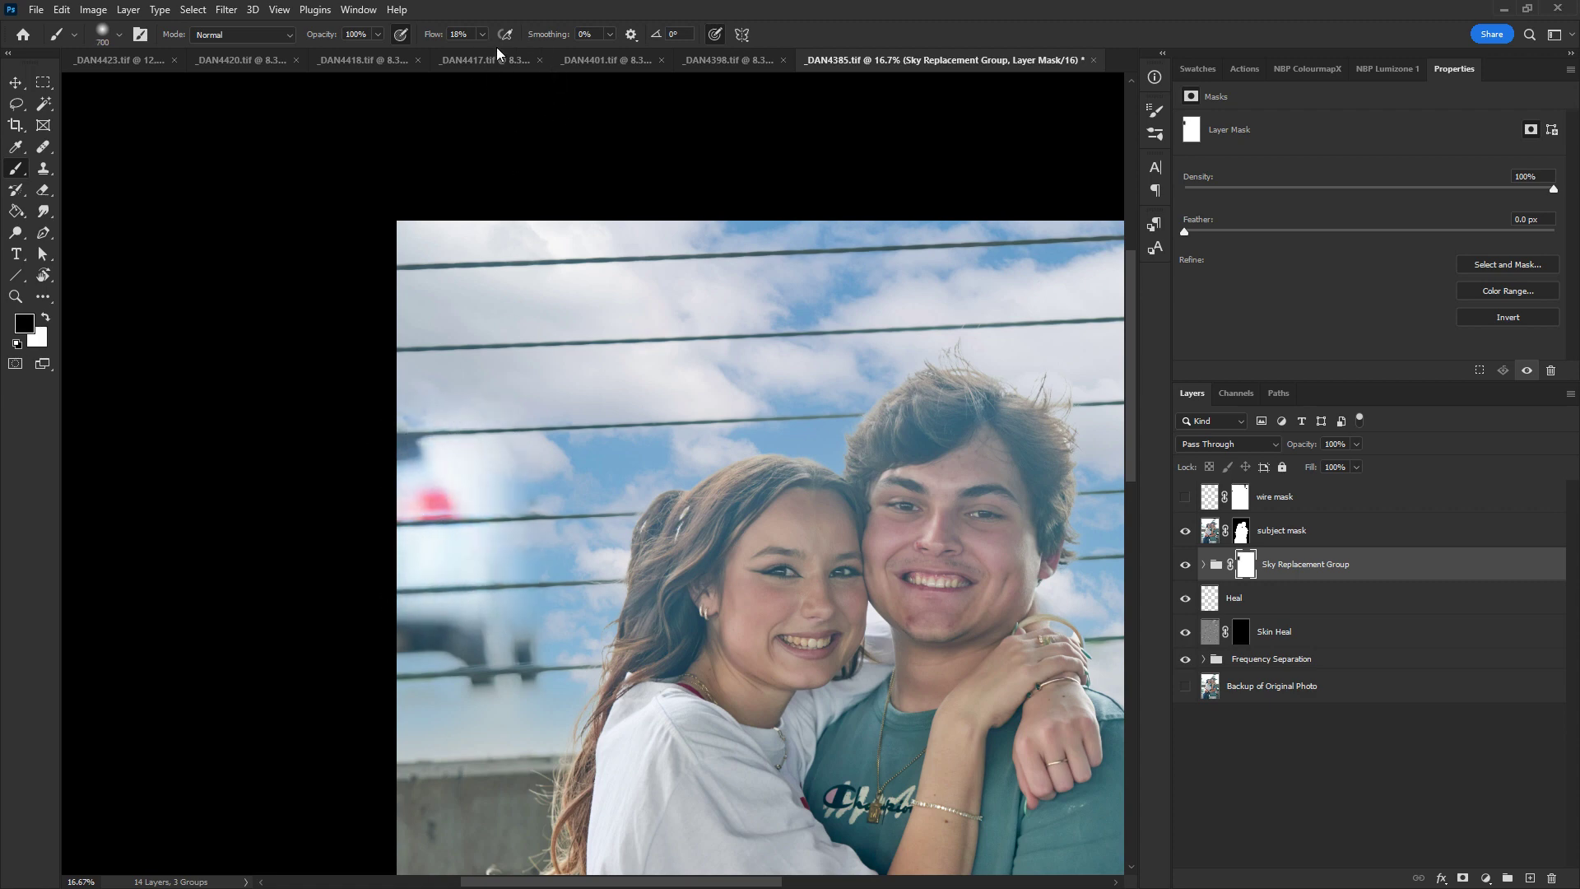
Set the brush flow to 51% and paint black over the blurred vehicle area on the Sky Replacement Group's mask
{"action": "left_click", "coordinate": [482, 35]}
{"action": "mouse_move", "coordinate": [487, 465]}
{"action": "left_mouse_down"}
{"action": "mouse_move", "coordinate": [490, 568]}
{"action": "mouse_move", "coordinate": [427, 755]}
{"action": "mouse_move", "coordinate": [558, 658]}
{"action": "mouse_move", "coordinate": [585, 744]}
{"action": "mouse_move", "coordinate": [543, 606]}
{"action": "mouse_move", "coordinate": [536, 494]}
{"action": "mouse_move", "coordinate": [589, 620]}
{"action": "mouse_move", "coordinate": [575, 578]}
{"action": "mouse_move", "coordinate": [522, 611]}
{"action": "mouse_move", "coordinate": [504, 600]}
{"action": "mouse_move", "coordinate": [610, 716]}
{"action": "mouse_move", "coordinate": [561, 702]}
{"action": "mouse_move", "coordinate": [568, 619]}
{"action": "mouse_move", "coordinate": [458, 441]}
{"action": "mouse_move", "coordinate": [427, 448]}
{"action": "mouse_move", "coordinate": [540, 497]}
{"action": "mouse_move", "coordinate": [414, 377]}
{"action": "mouse_move", "coordinate": [518, 395]}
{"action": "mouse_move", "coordinate": [564, 465]}
{"action": "mouse_move", "coordinate": [491, 407]}
{"action": "mouse_move", "coordinate": [575, 521]}
{"action": "mouse_move", "coordinate": [575, 557]}
{"action": "mouse_move", "coordinate": [511, 285]}
{"action": "left_mouse_up"}
{"action": "key", "text": "x"}
{"action": "key", "text": "x"}
{"action": "key", "text": "x"}
{"action": "left_click_drag", "start_coordinate": [943, 655], "coordinate": [745, 671]}
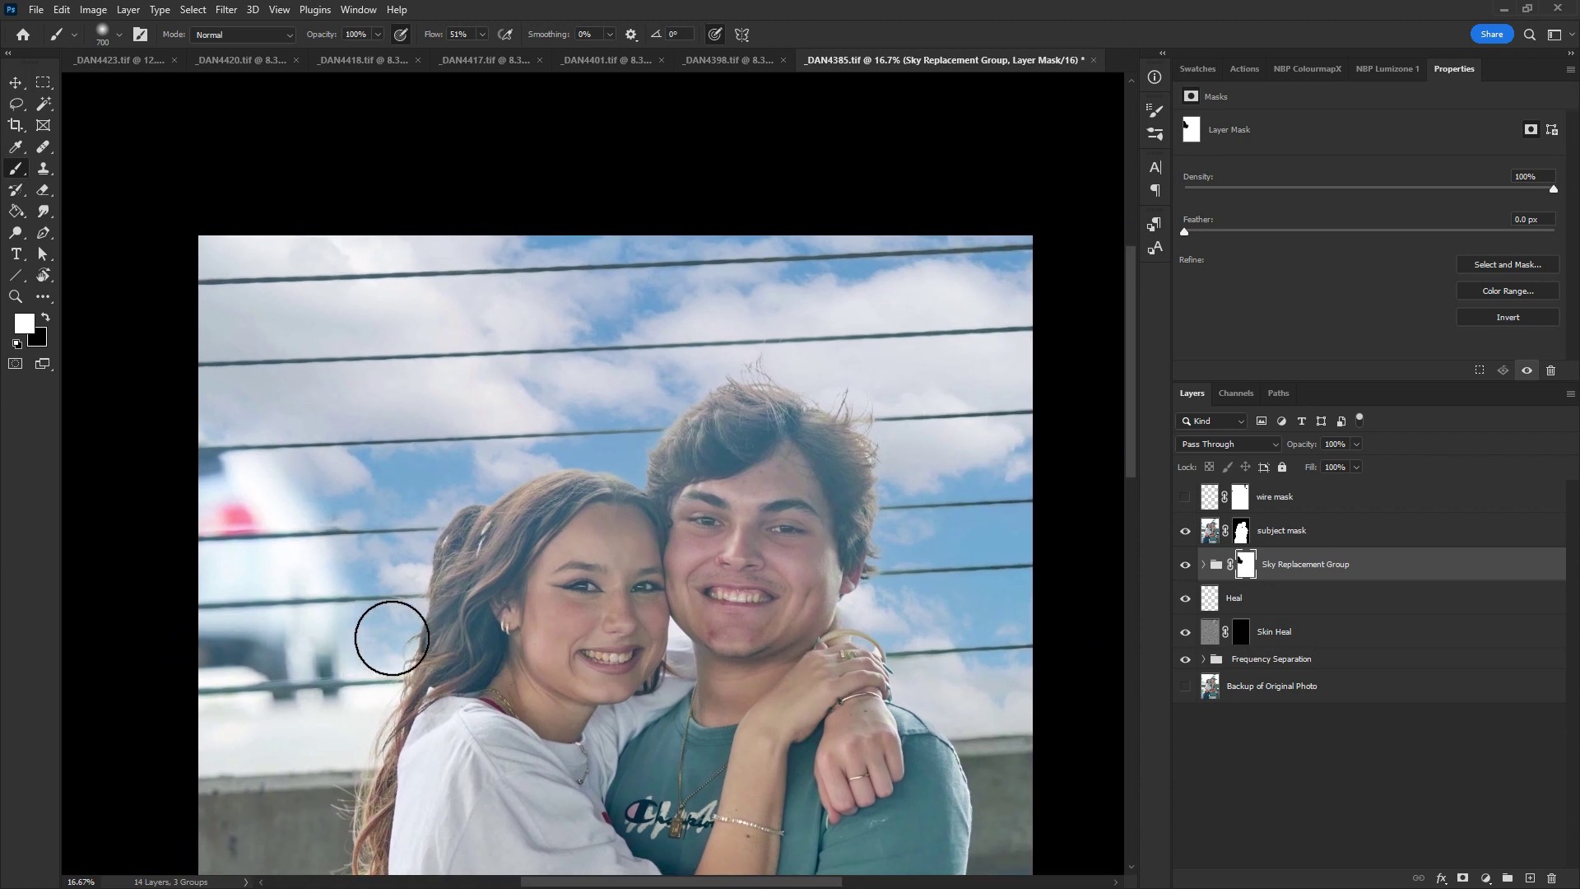
{"action": "key", "text": "x"}
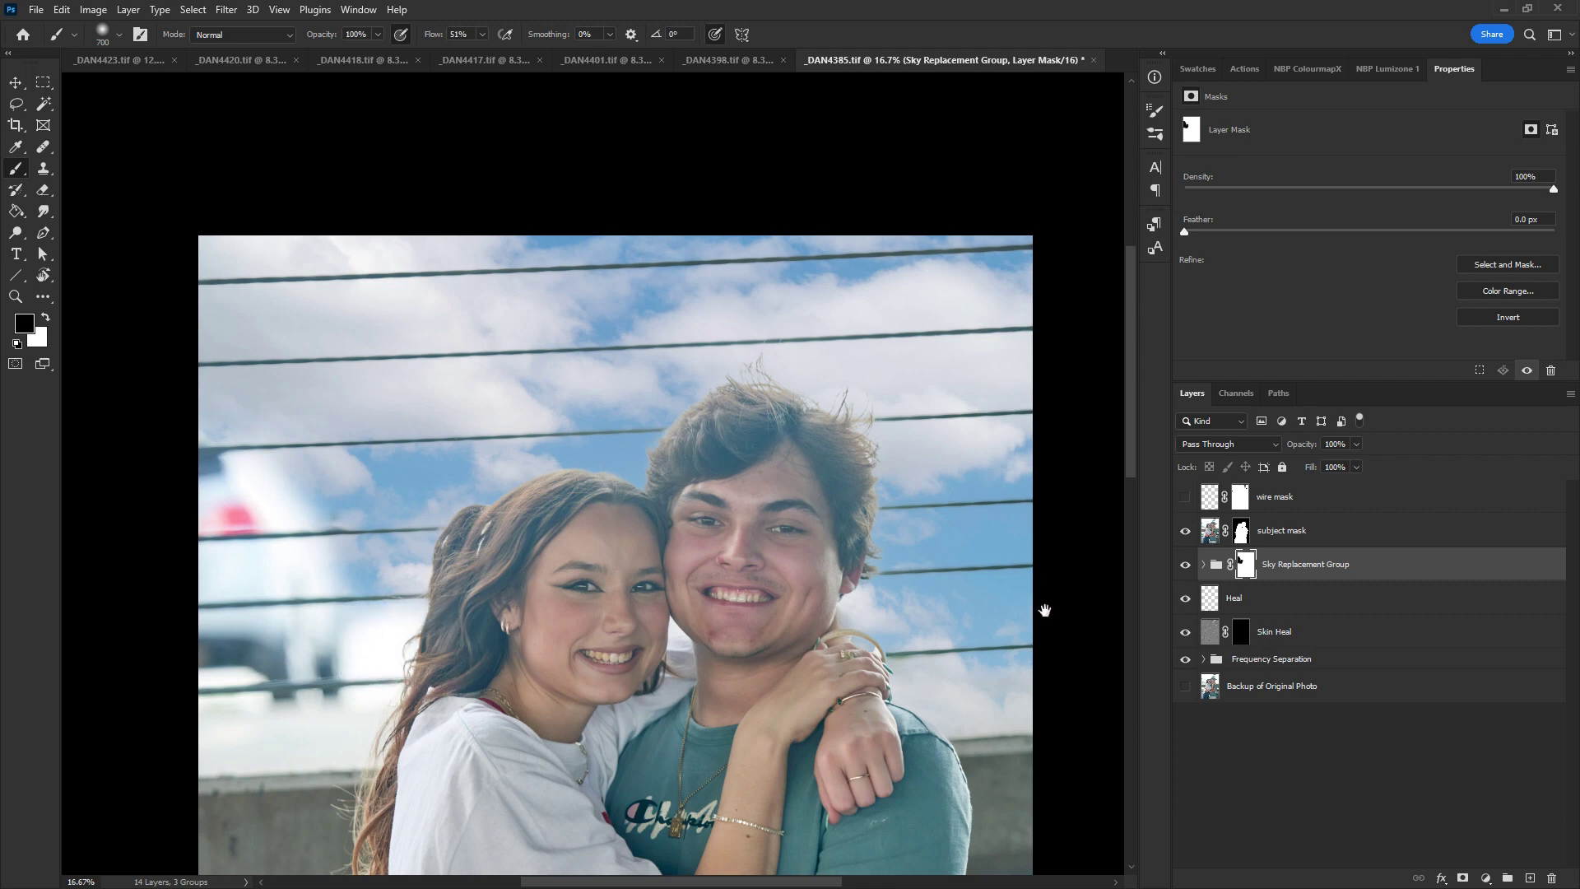
Paint black on the Sky Replacement Group's mask over the low sky between the man and the photo edge, just above the wall
{"action": "left_click_drag", "start_coordinate": [1044, 609], "coordinate": [935, 576]}
{"action": "mouse_move", "coordinate": [900, 702]}
{"action": "left_mouse_down"}
{"action": "mouse_move", "coordinate": [809, 681]}
{"action": "mouse_move", "coordinate": [924, 662]}
{"action": "mouse_move", "coordinate": [815, 678]}
{"action": "mouse_move", "coordinate": [905, 667]}
{"action": "mouse_move", "coordinate": [775, 661]}
{"action": "mouse_move", "coordinate": [907, 640]}
{"action": "mouse_move", "coordinate": [749, 655]}
{"action": "mouse_move", "coordinate": [860, 643]}
{"action": "mouse_move", "coordinate": [734, 634]}
{"action": "mouse_move", "coordinate": [719, 595]}
{"action": "mouse_move", "coordinate": [738, 645]}
{"action": "mouse_move", "coordinate": [708, 621]}
{"action": "mouse_move", "coordinate": [591, 594]}
{"action": "mouse_move", "coordinate": [586, 640]}
{"action": "left_mouse_up"}
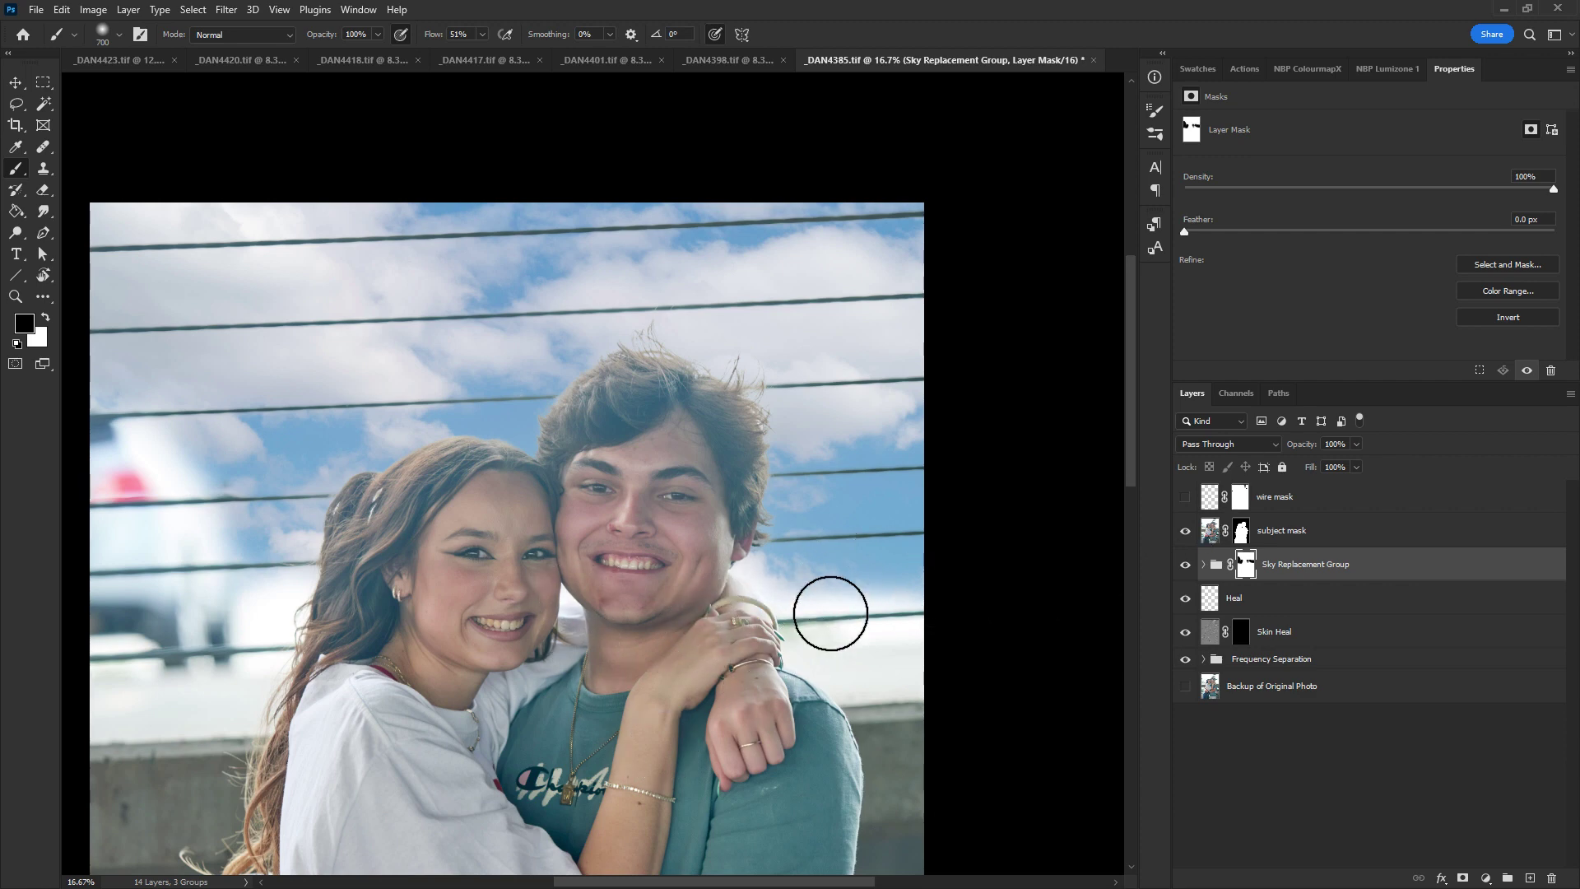
{"action": "mouse_move", "coordinate": [814, 600]}
{"action": "left_mouse_down"}
{"action": "mouse_move", "coordinate": [790, 613]}
{"action": "mouse_move", "coordinate": [949, 603]}
{"action": "mouse_move", "coordinate": [723, 600]}
{"action": "left_mouse_up"}
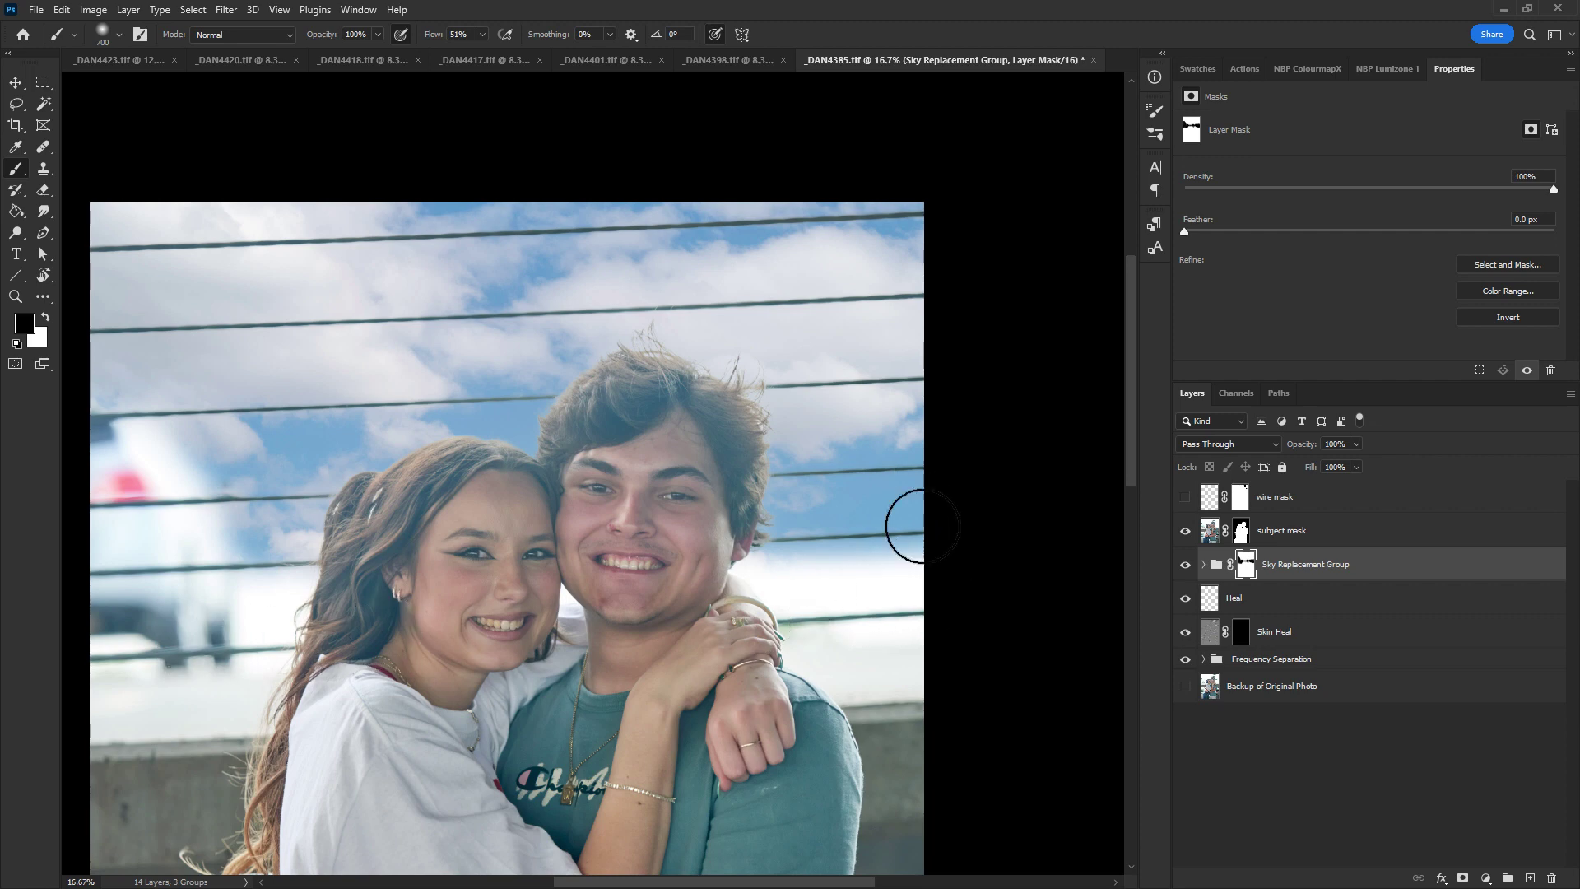
{"action": "key", "text": "x"}
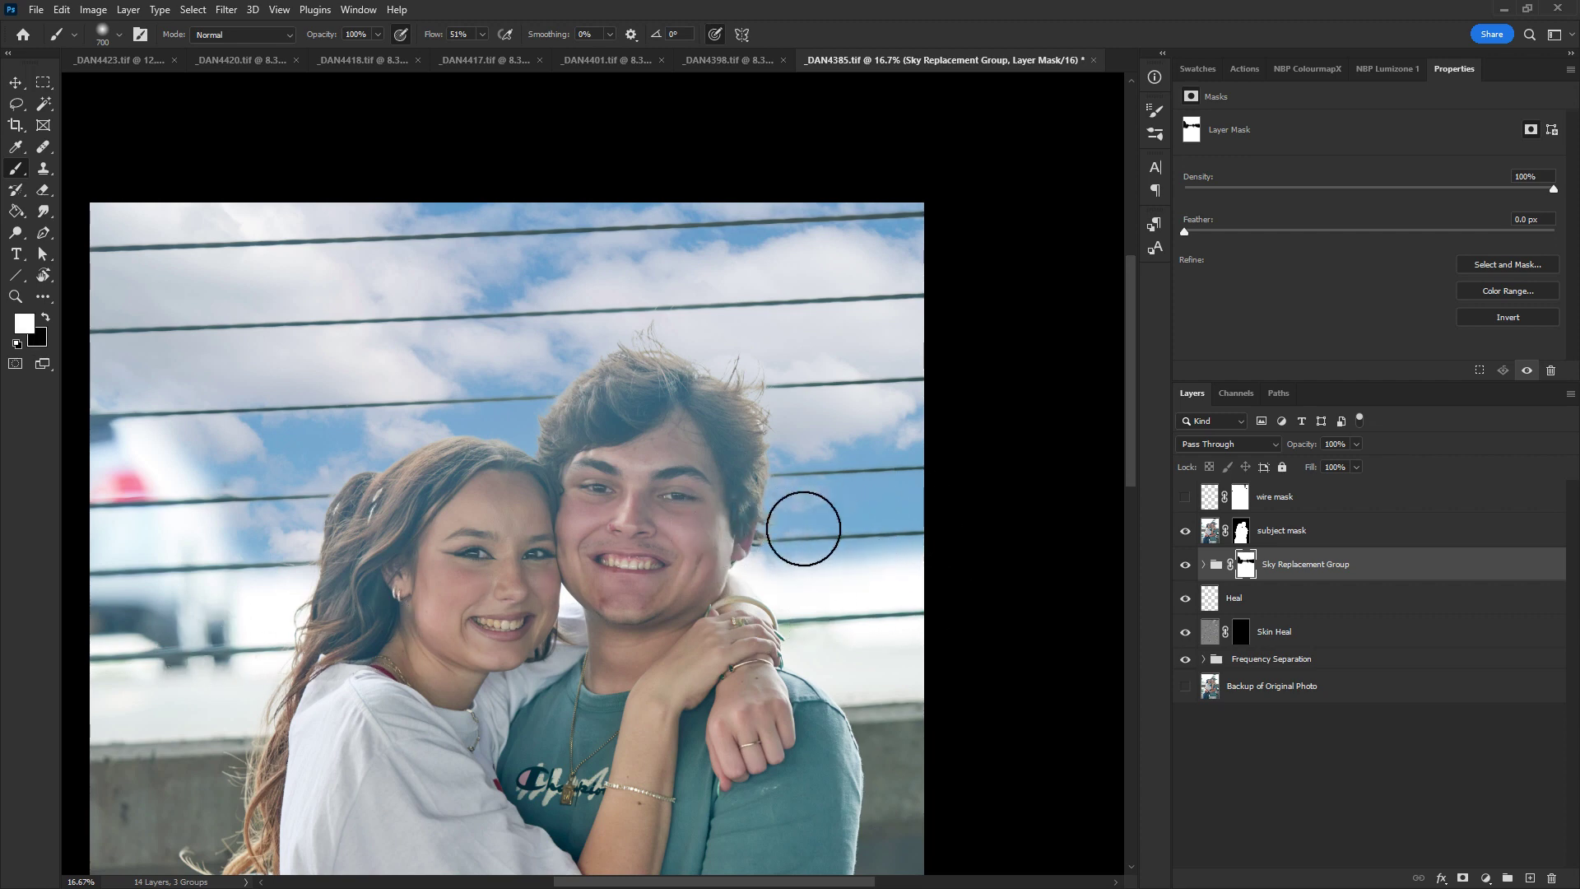
{"action": "key", "text": "x"}
{"action": "mouse_move", "coordinate": [800, 605]}
{"action": "left_mouse_down"}
{"action": "mouse_move", "coordinate": [841, 603]}
{"action": "mouse_move", "coordinate": [785, 596]}
{"action": "mouse_move", "coordinate": [910, 596]}
{"action": "mouse_move", "coordinate": [819, 599]}
{"action": "left_mouse_up"}
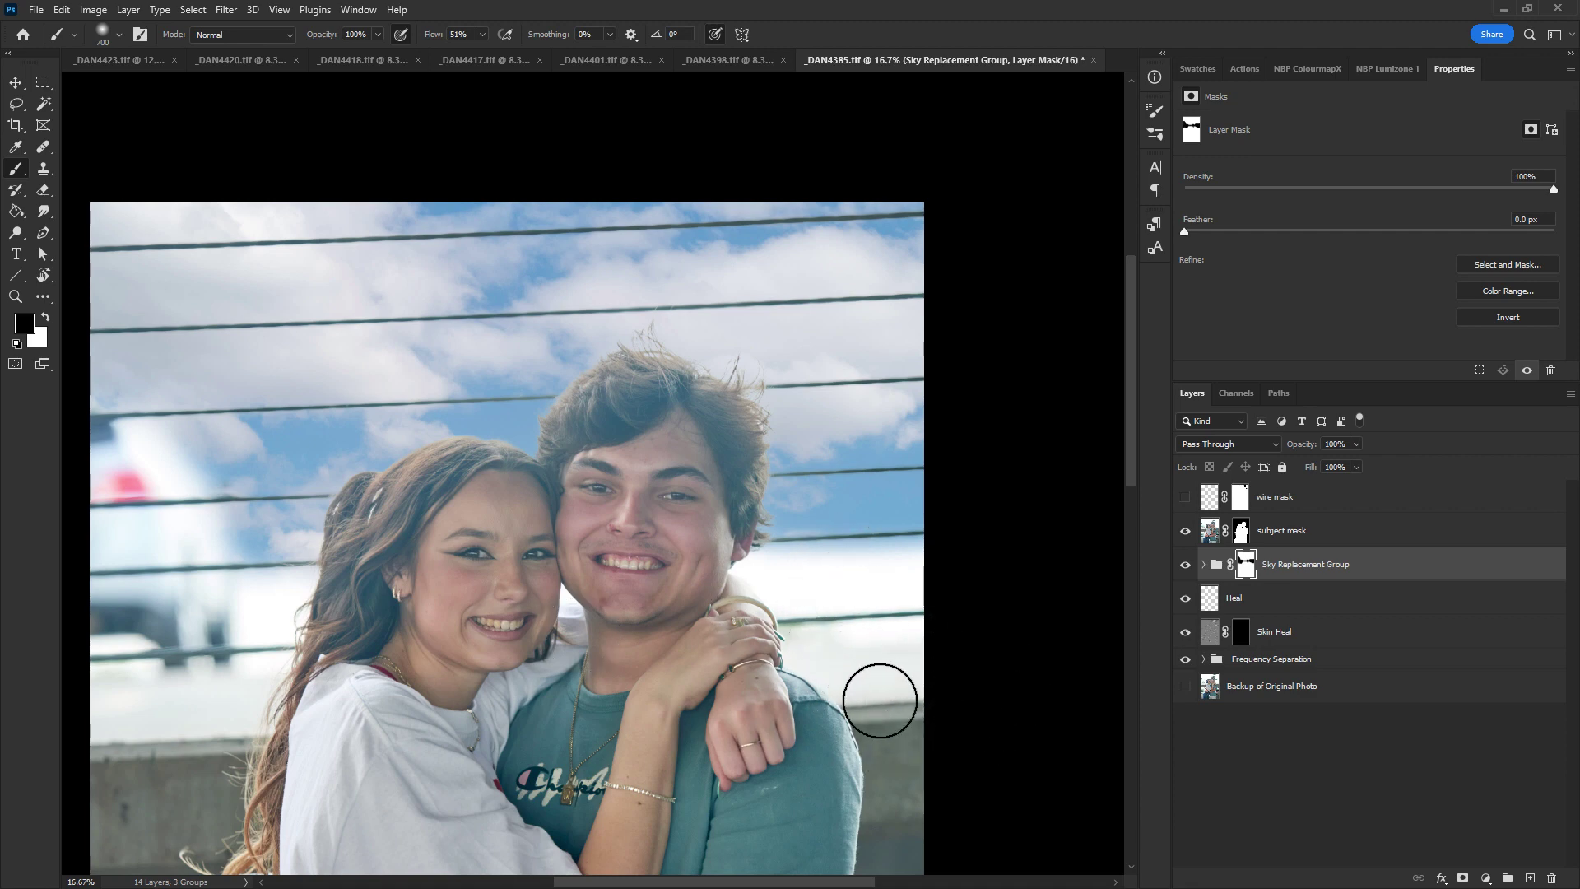
{"action": "key", "text": "ctrl+minus"}
{"action": "left_click_drag", "start_coordinate": [726, 508], "coordinate": [730, 515]}
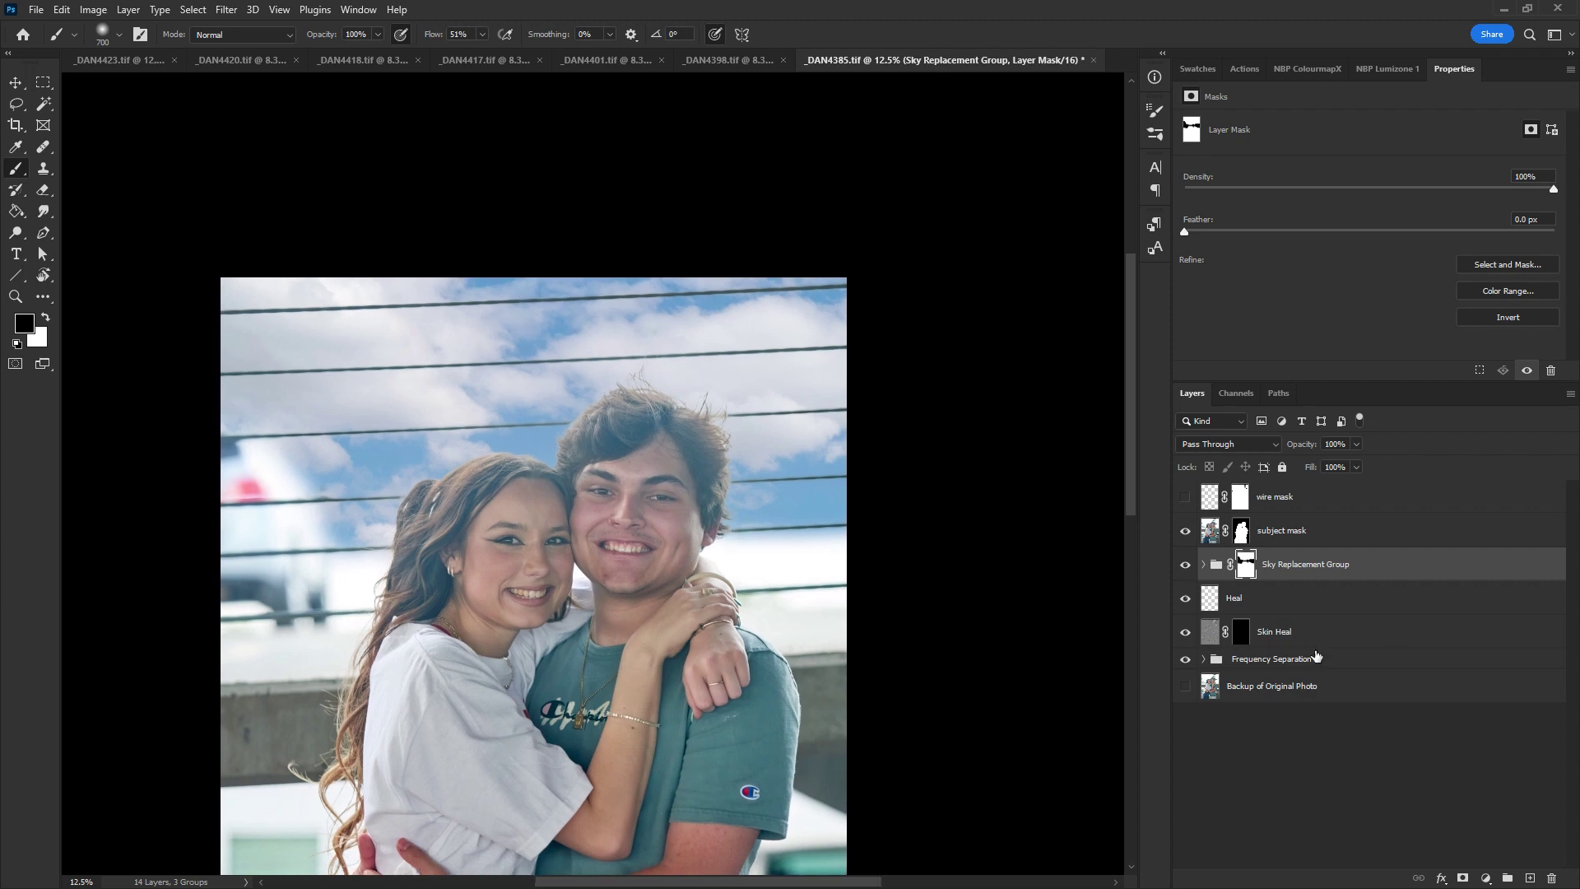
Merge a duplicate of the Sky Replacement Group into one layer and replace its mask with a copy of the group's mask
{"action": "key", "text": "ctrl+j"}
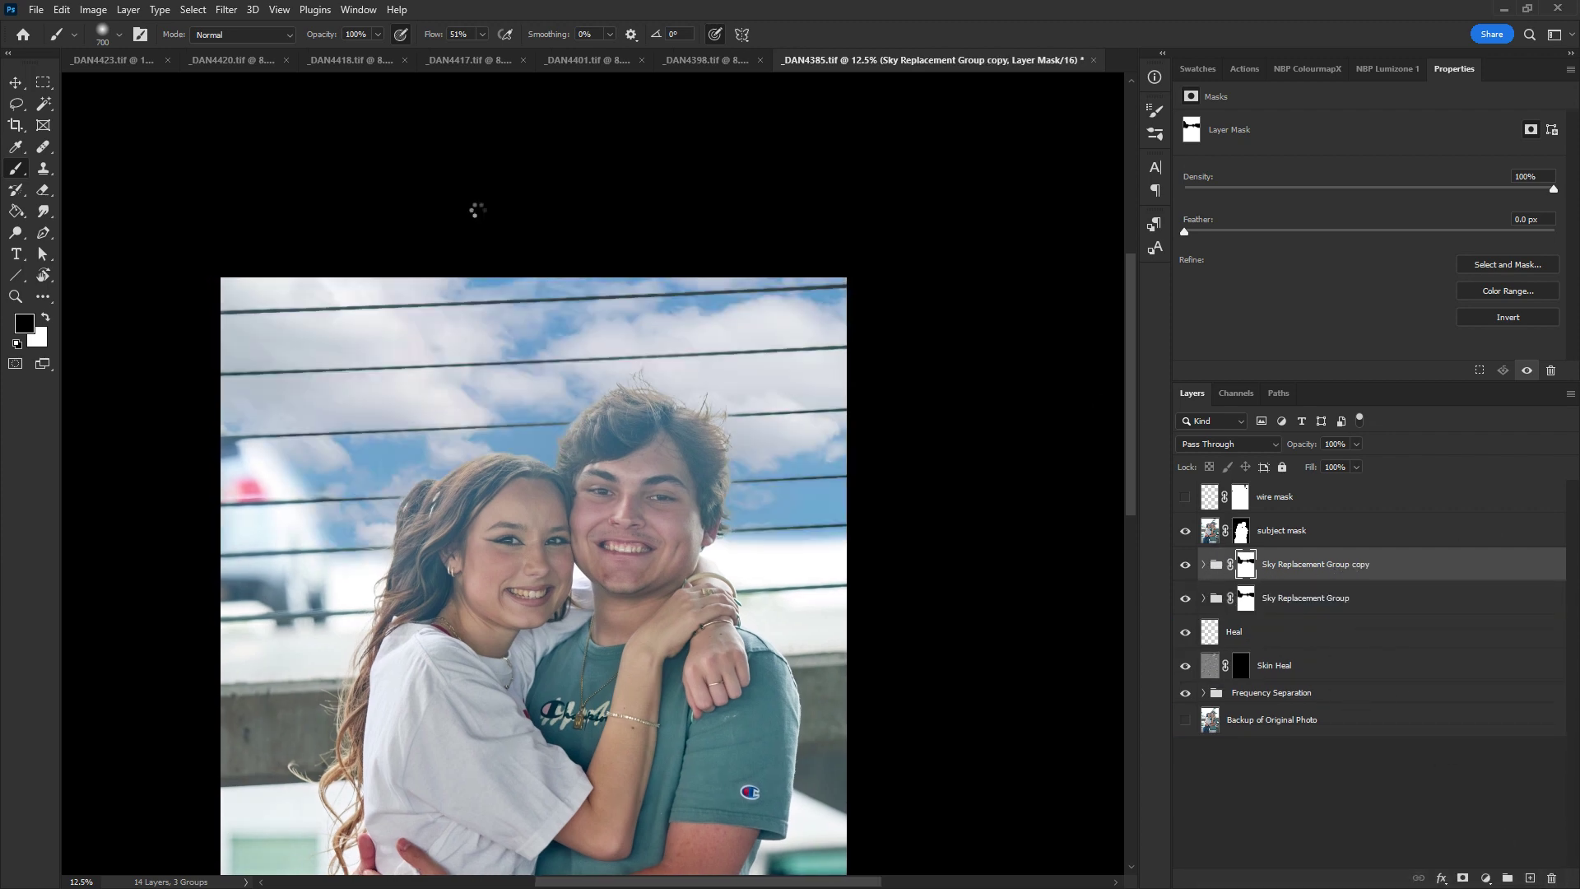
{"action": "key", "text": "ctrl+e"}
{"action": "left_click", "coordinate": [226, 9]}
{"action": "left_click", "coordinate": [249, 35]}
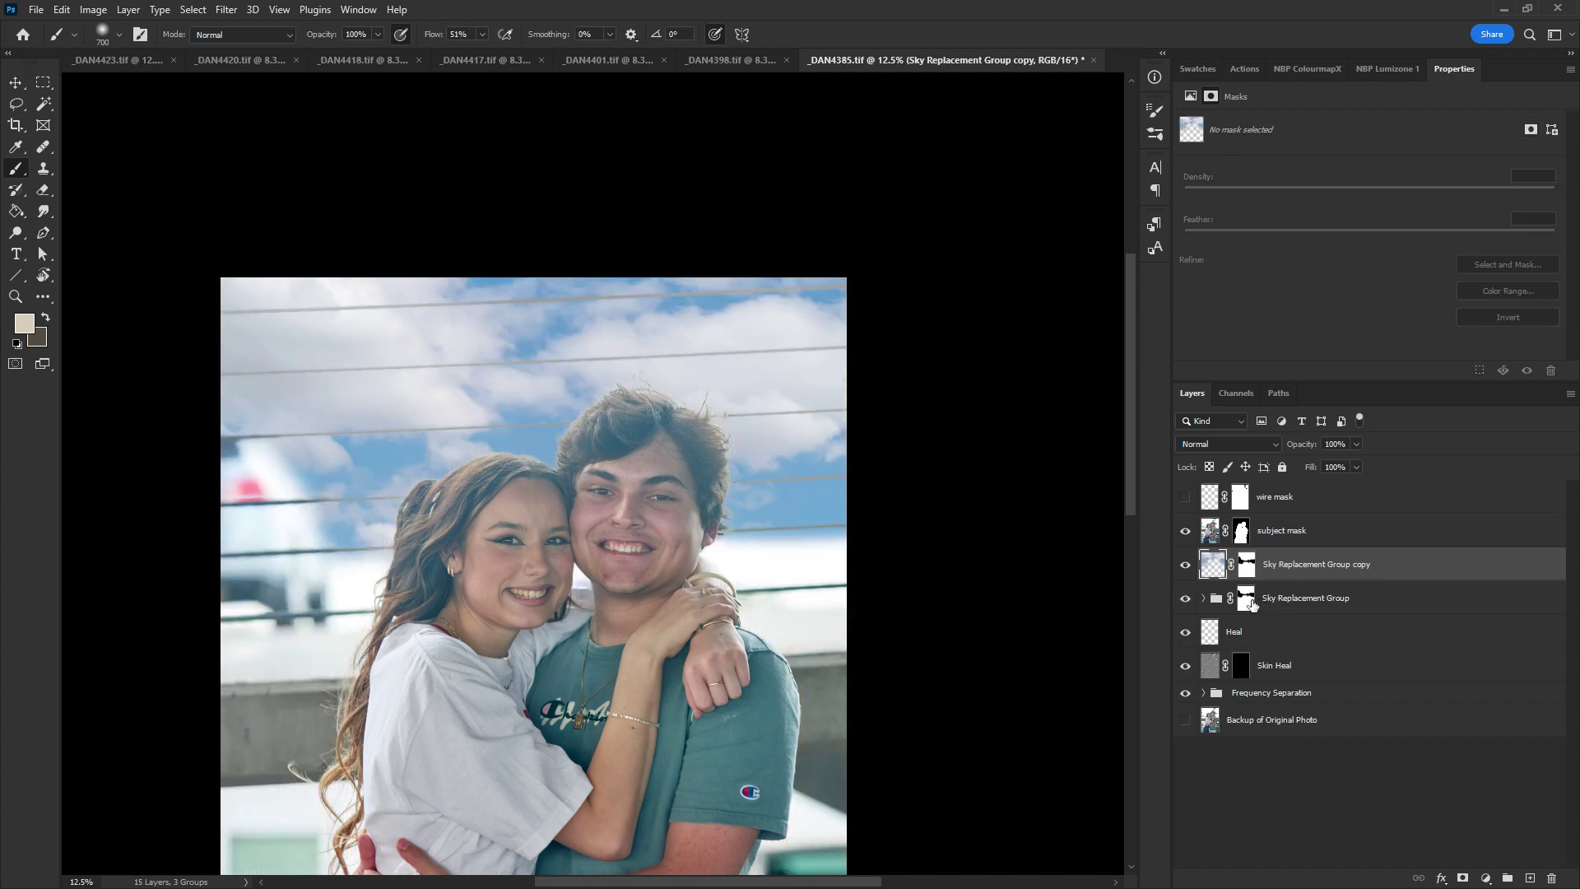
{"action": "left_click_drag", "start_coordinate": [1245, 568], "coordinate": [1552, 878]}
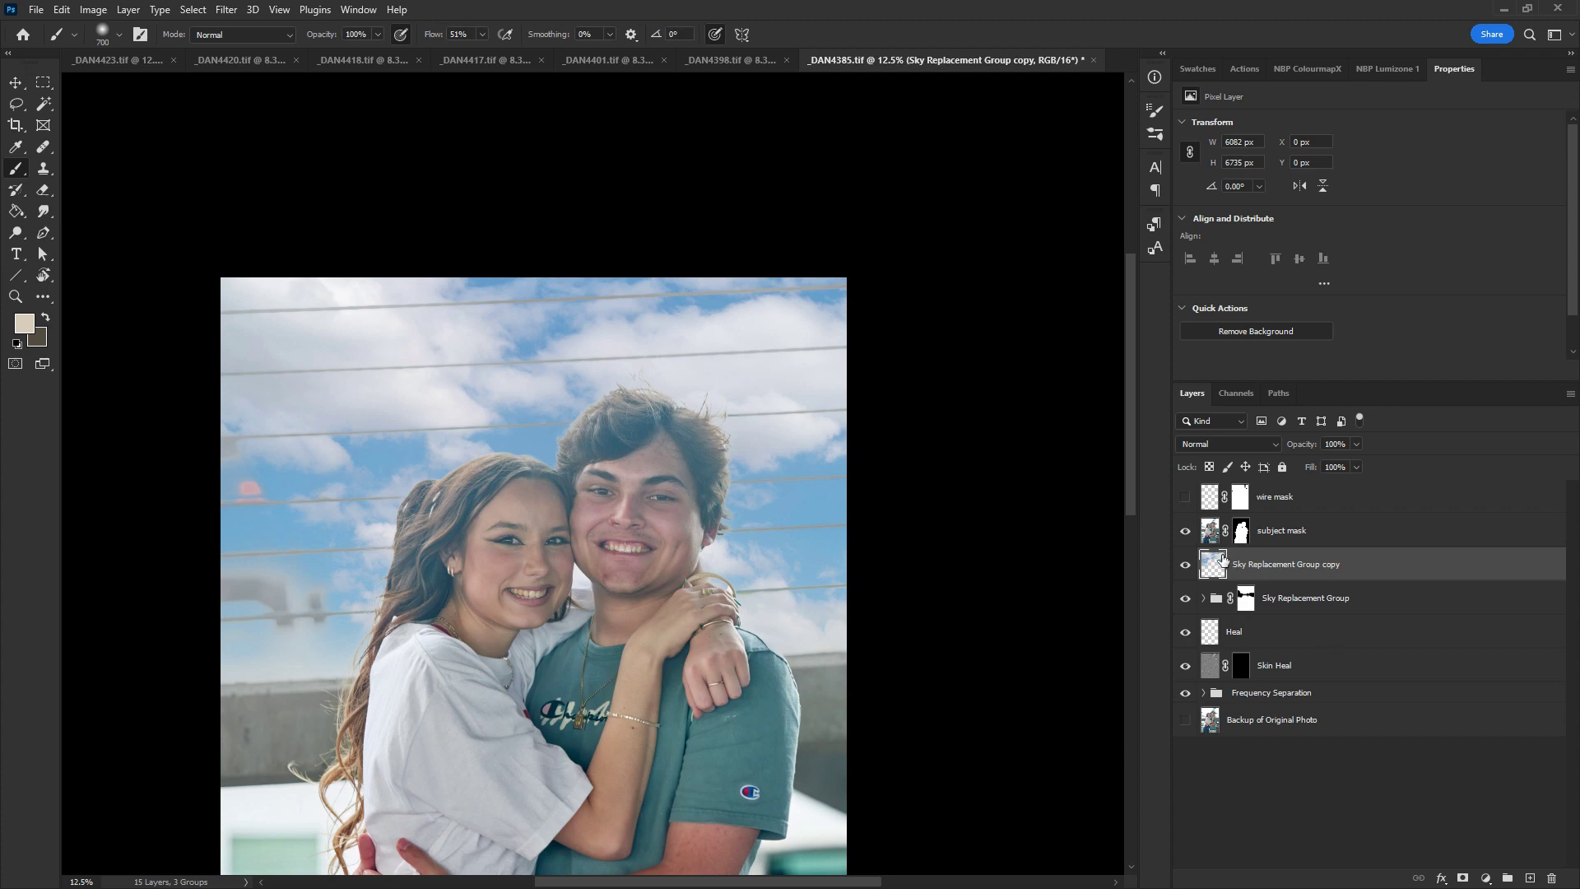
{"action": "left_click_drag", "start_coordinate": [1251, 603], "coordinate": [1243, 569]}
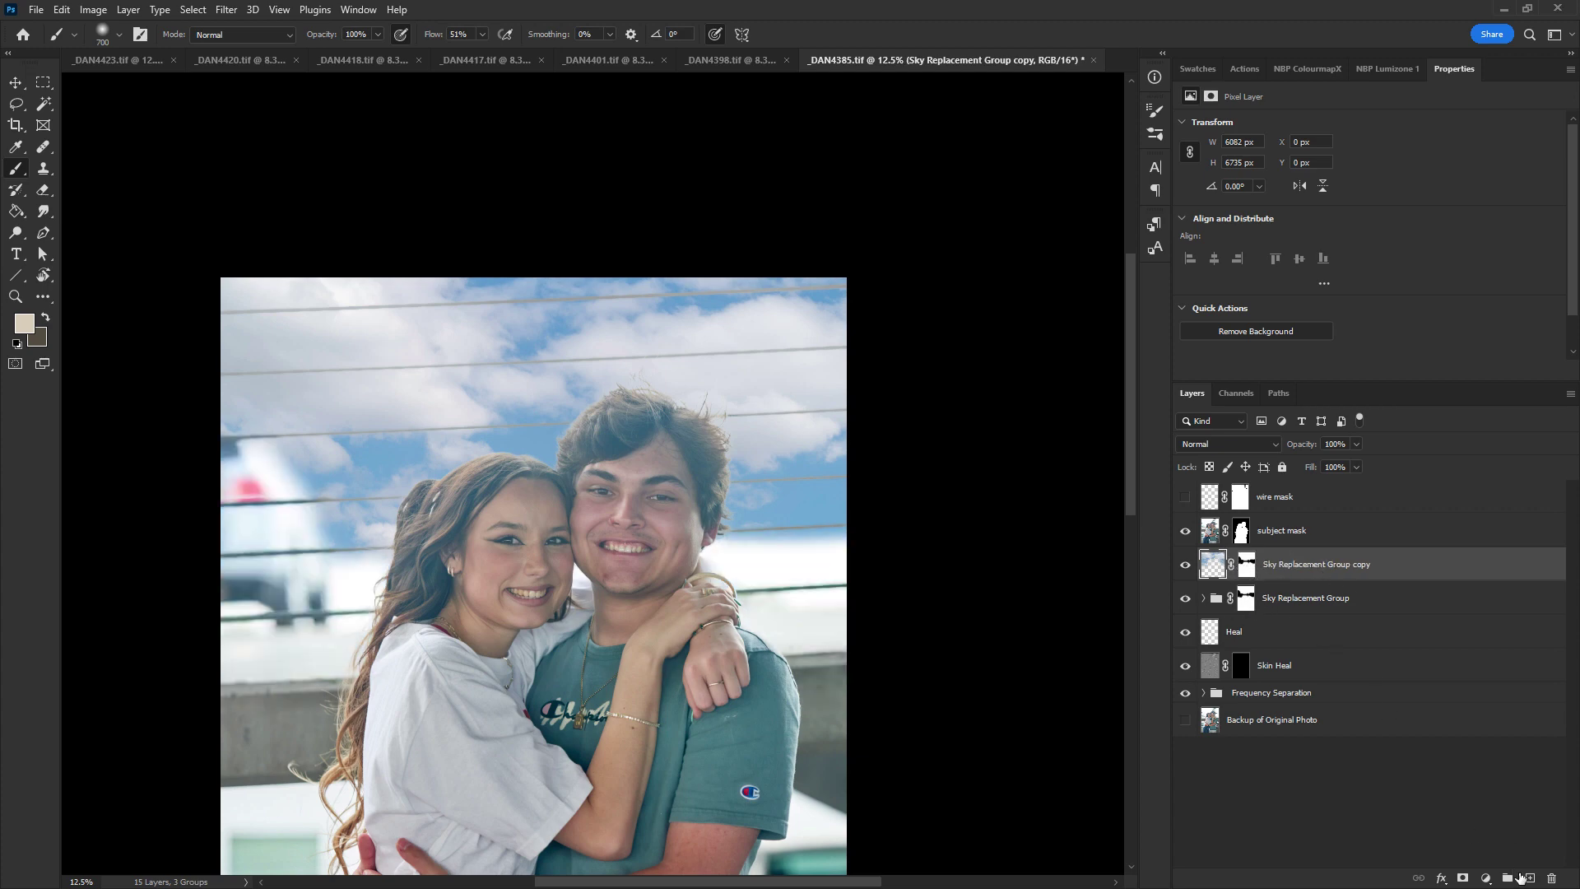
Merge the Sky Replacement Group copy with a new blank layer and name the result sky no mask
{"action": "left_click", "coordinate": [1530, 878]}
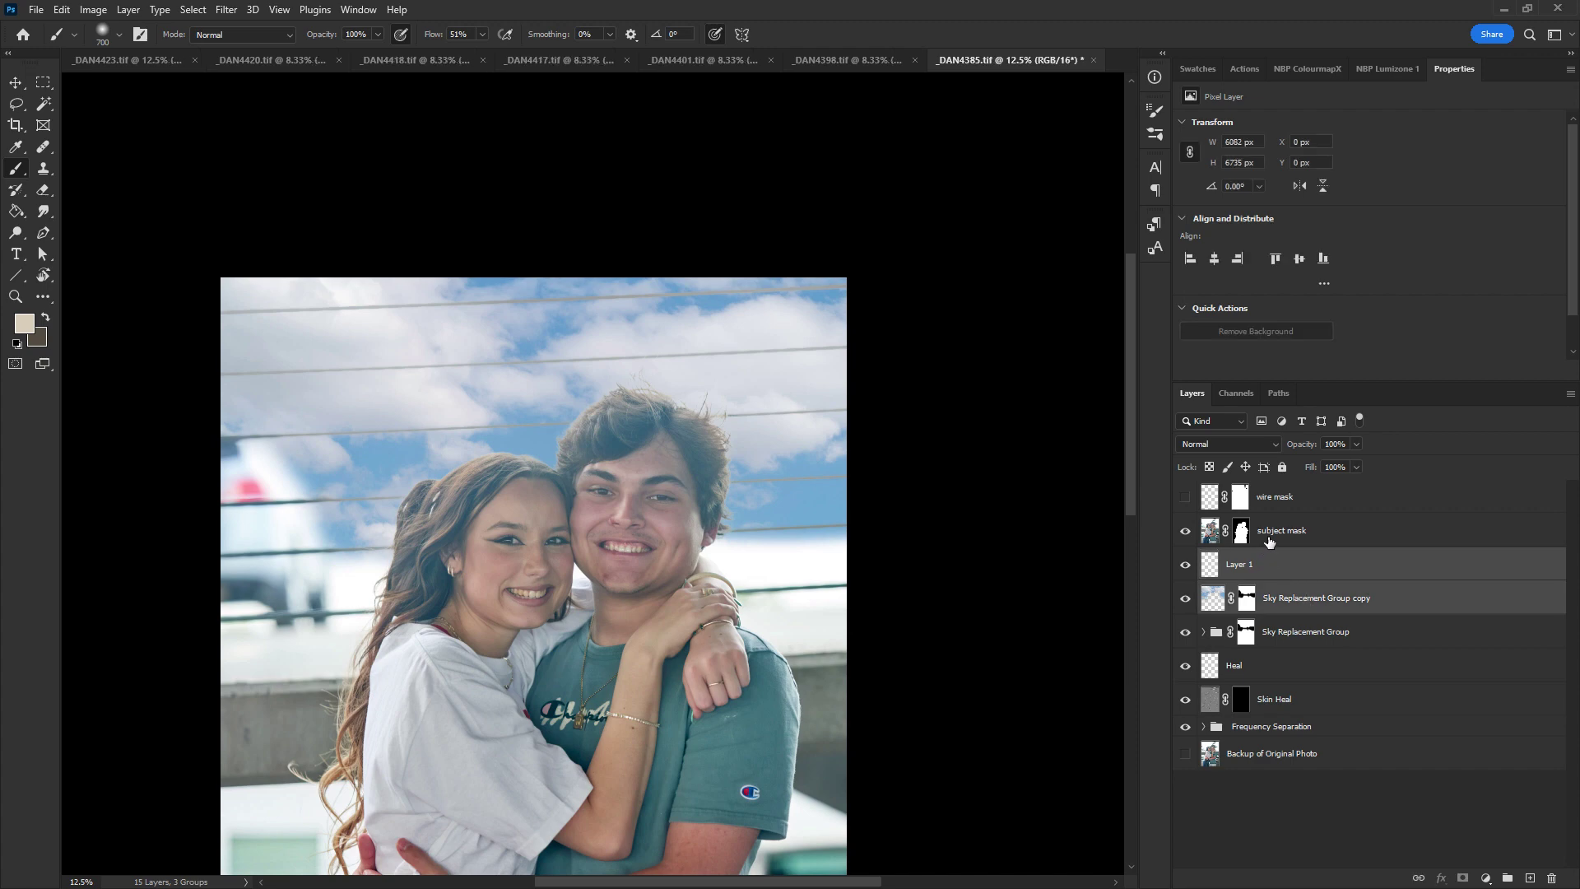
{"action": "key", "text": "ctrl+e"}
{"action": "double_click", "coordinate": [1249, 564]}
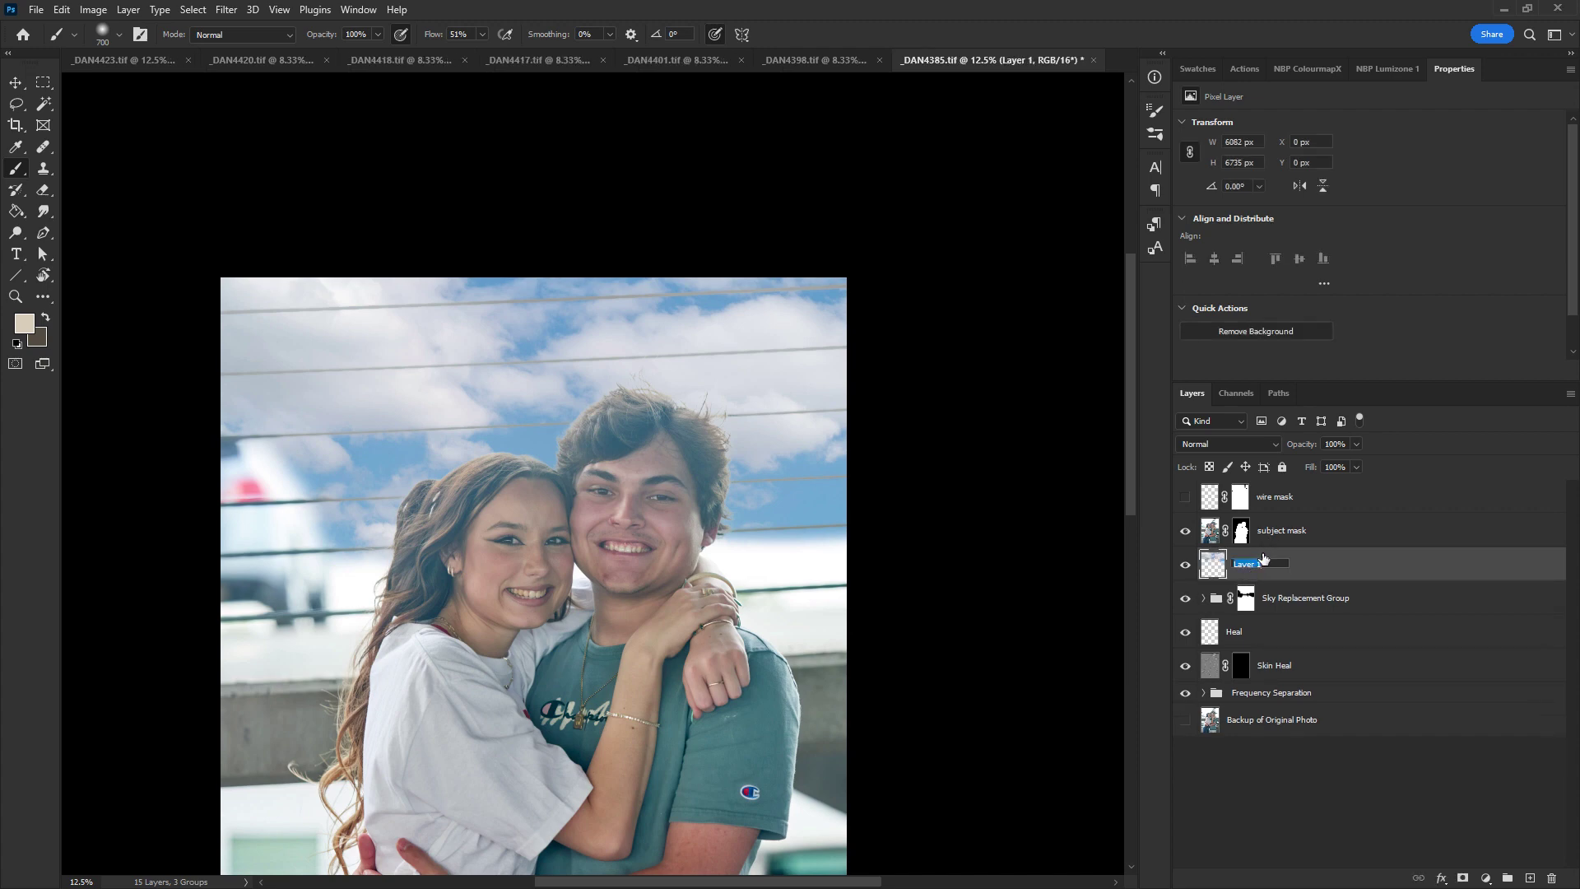
{"action": "type", "text": "sky no mask"}
{"action": "key", "text": "Return"}
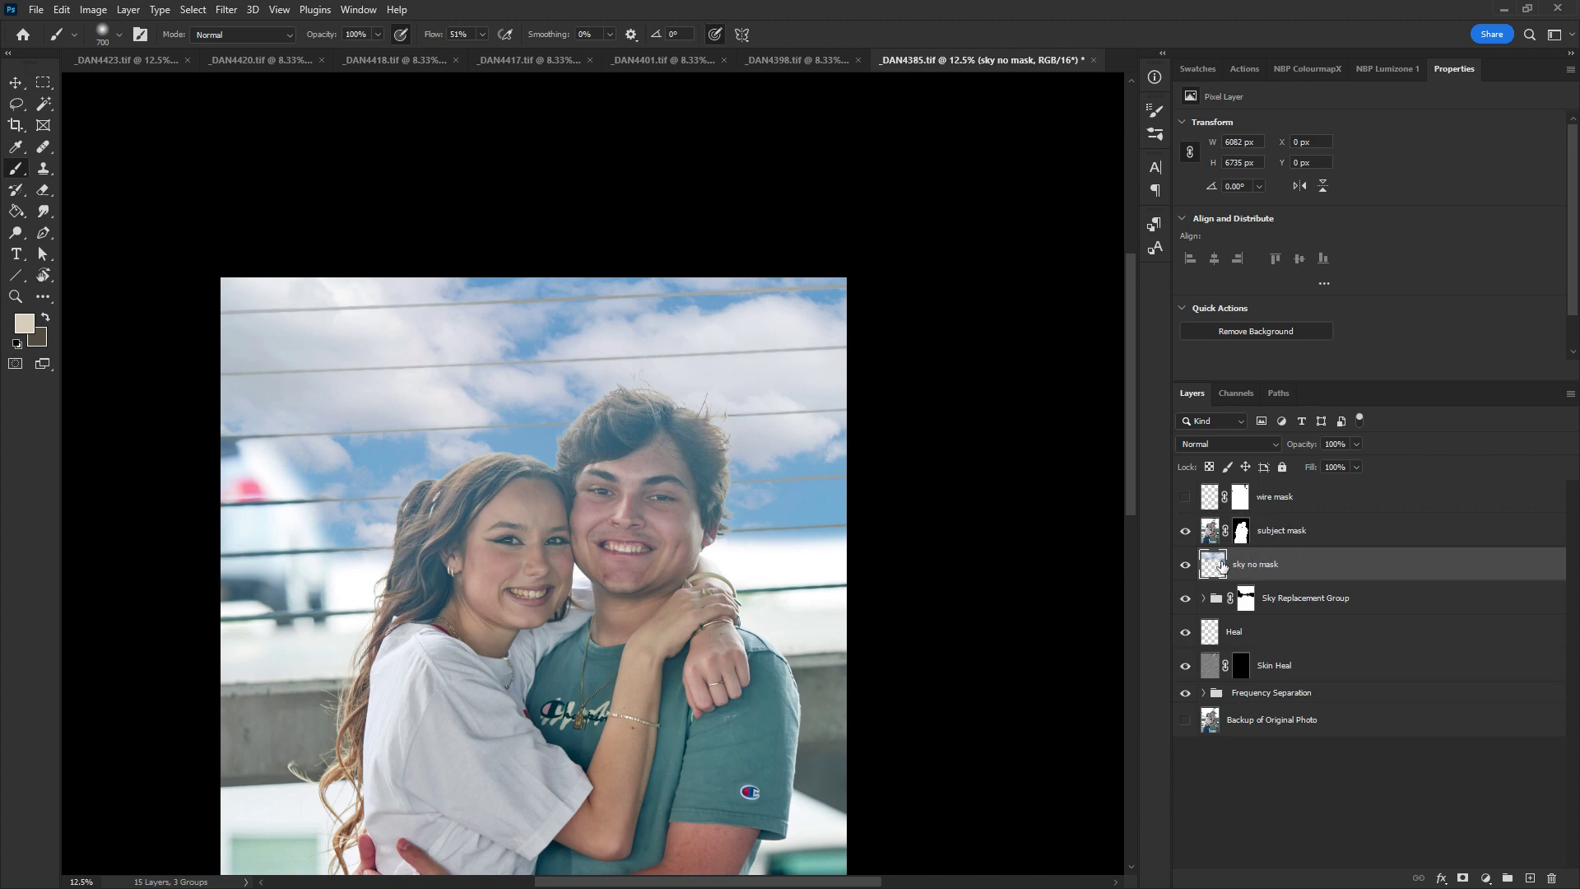
Apply a Gaussian Blur with a 47 px radius to the sky no mask layer
{"action": "left_click", "coordinate": [227, 9]}
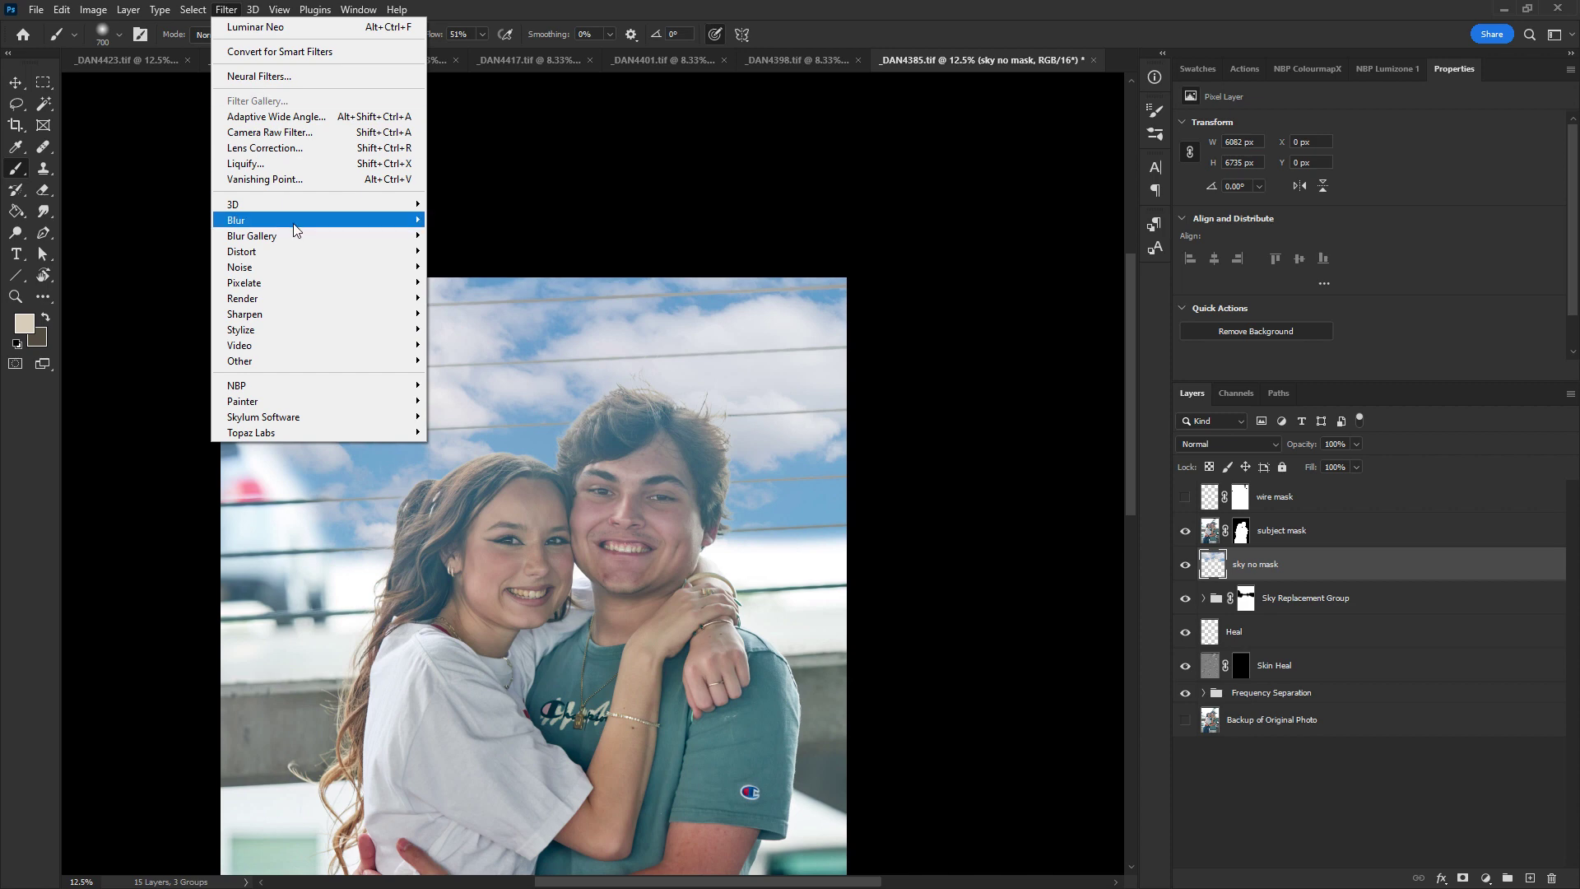
{"action": "mouse_move", "coordinate": [297, 229]}
{"action": "left_click", "coordinate": [499, 284]}
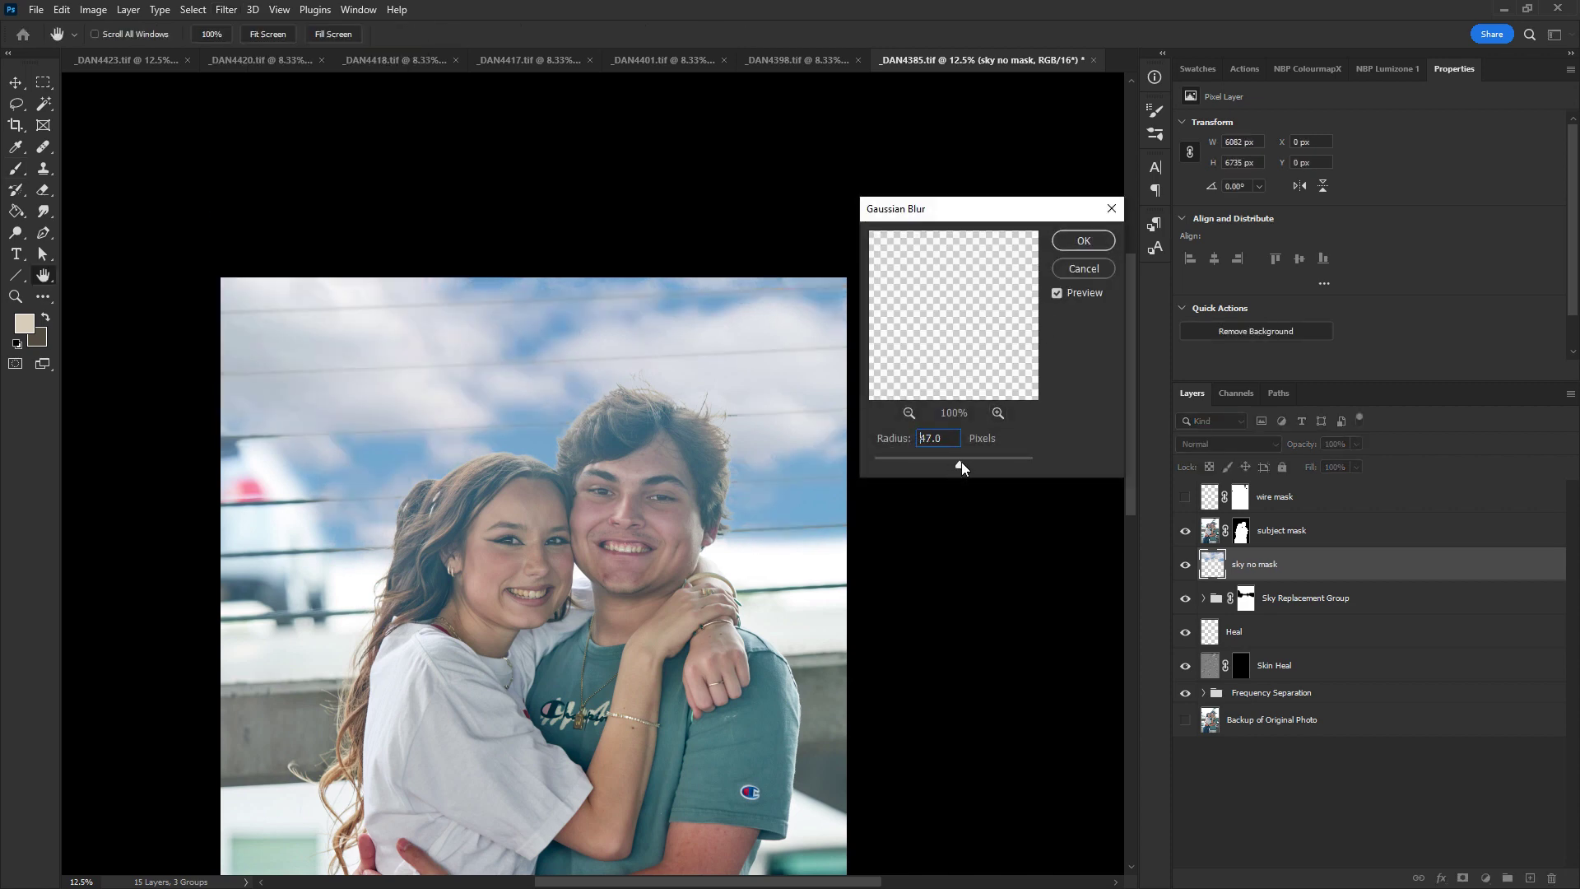
{"action": "key", "text": "Return"}
Add a layer mask to sky no mask from the wire mask's selection so the wires stay uncovered
{"action": "key", "text": "b"}
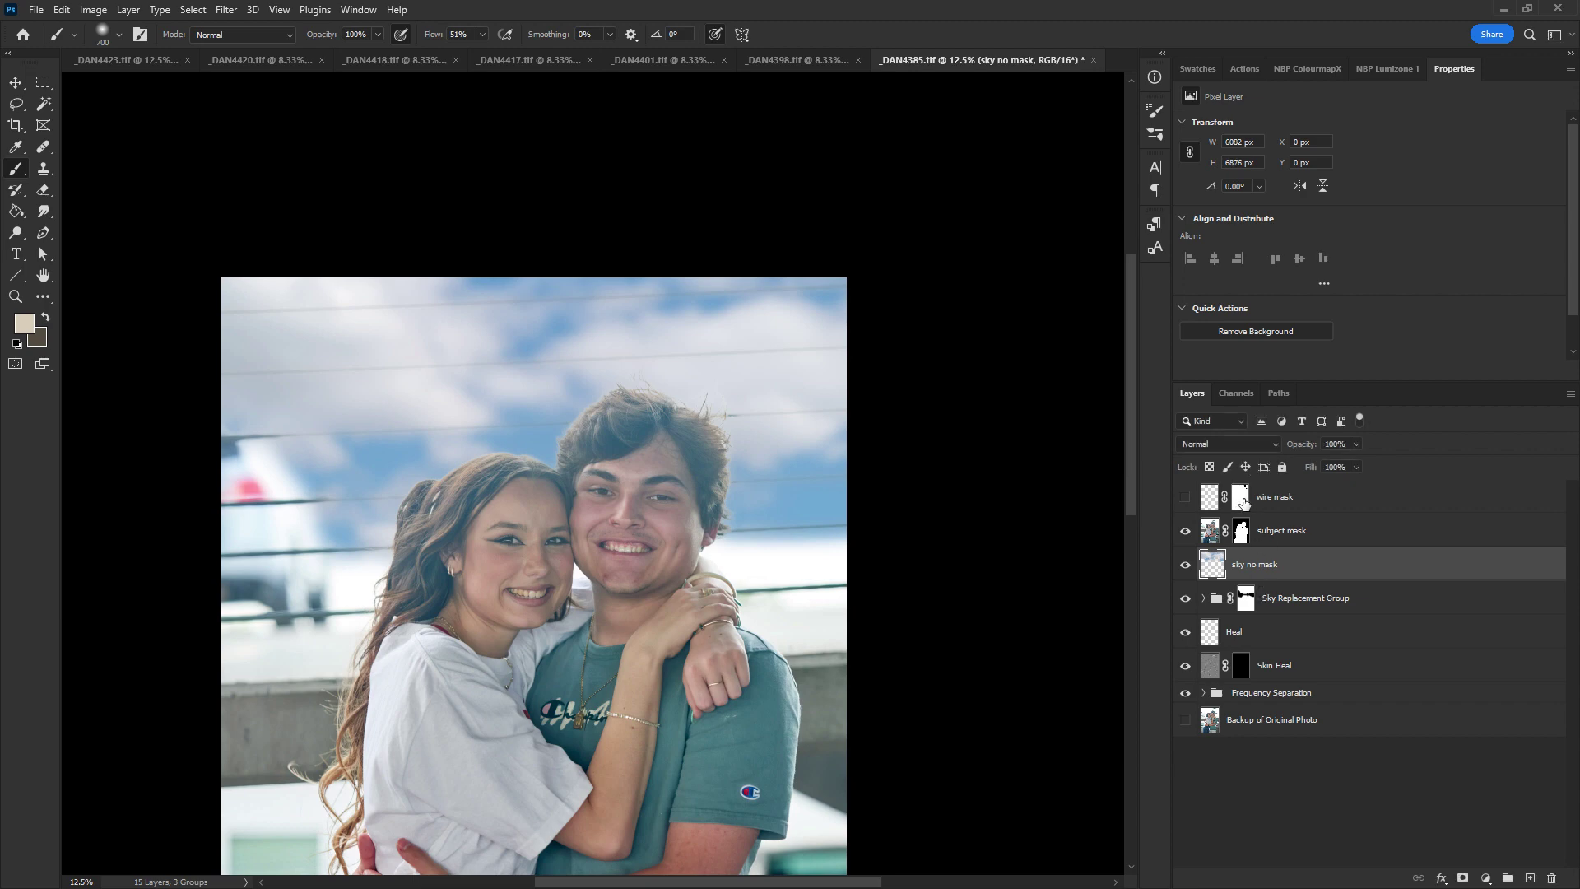
{"action": "left_click", "coordinate": [1240, 497], "text": "ctrl"}
{"action": "left_click", "coordinate": [1462, 878], "text": "alt"}
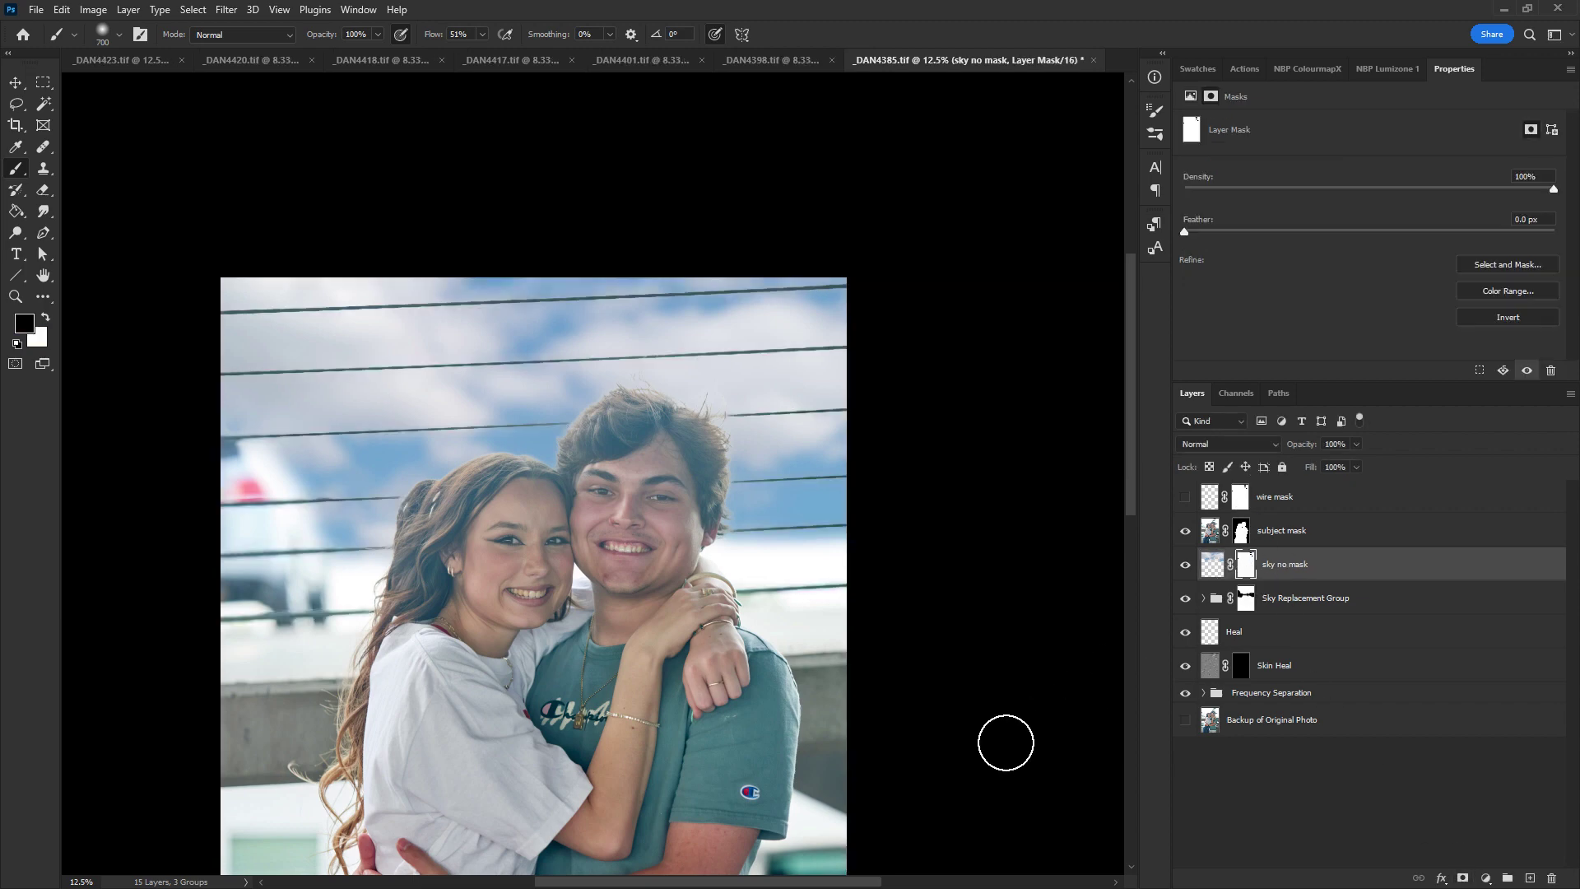
Add a Curves adjustment above sky no mask, raise its shadows and highlights to brighten the sky, and clip it to that layer
{"action": "left_click", "coordinate": [1212, 565]}
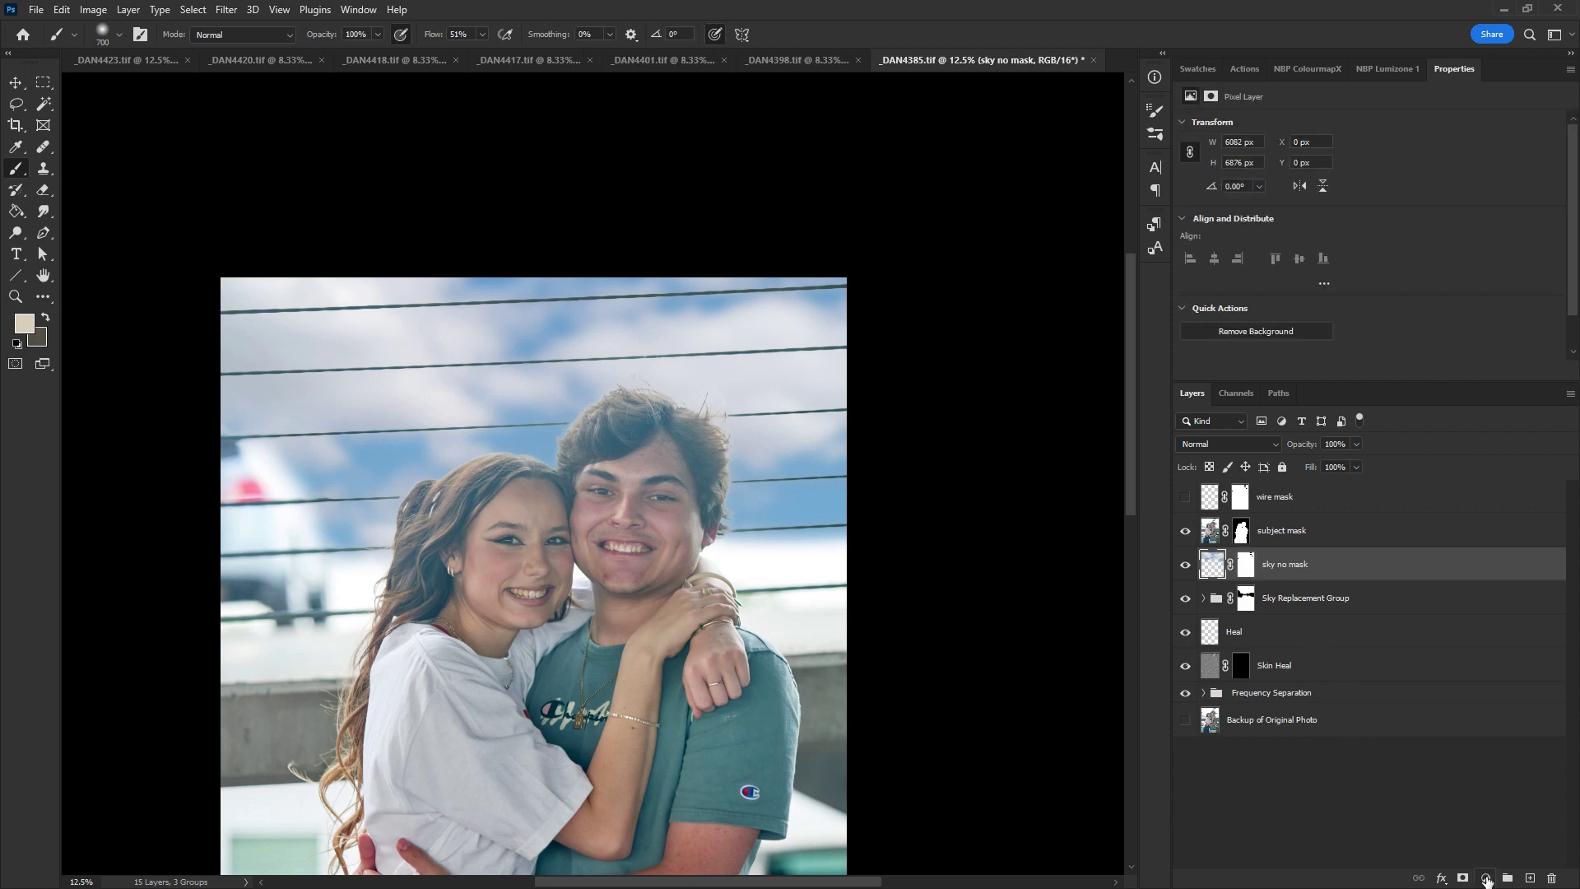
{"action": "left_click", "coordinate": [1485, 878]}
{"action": "left_click", "coordinate": [1476, 671]}
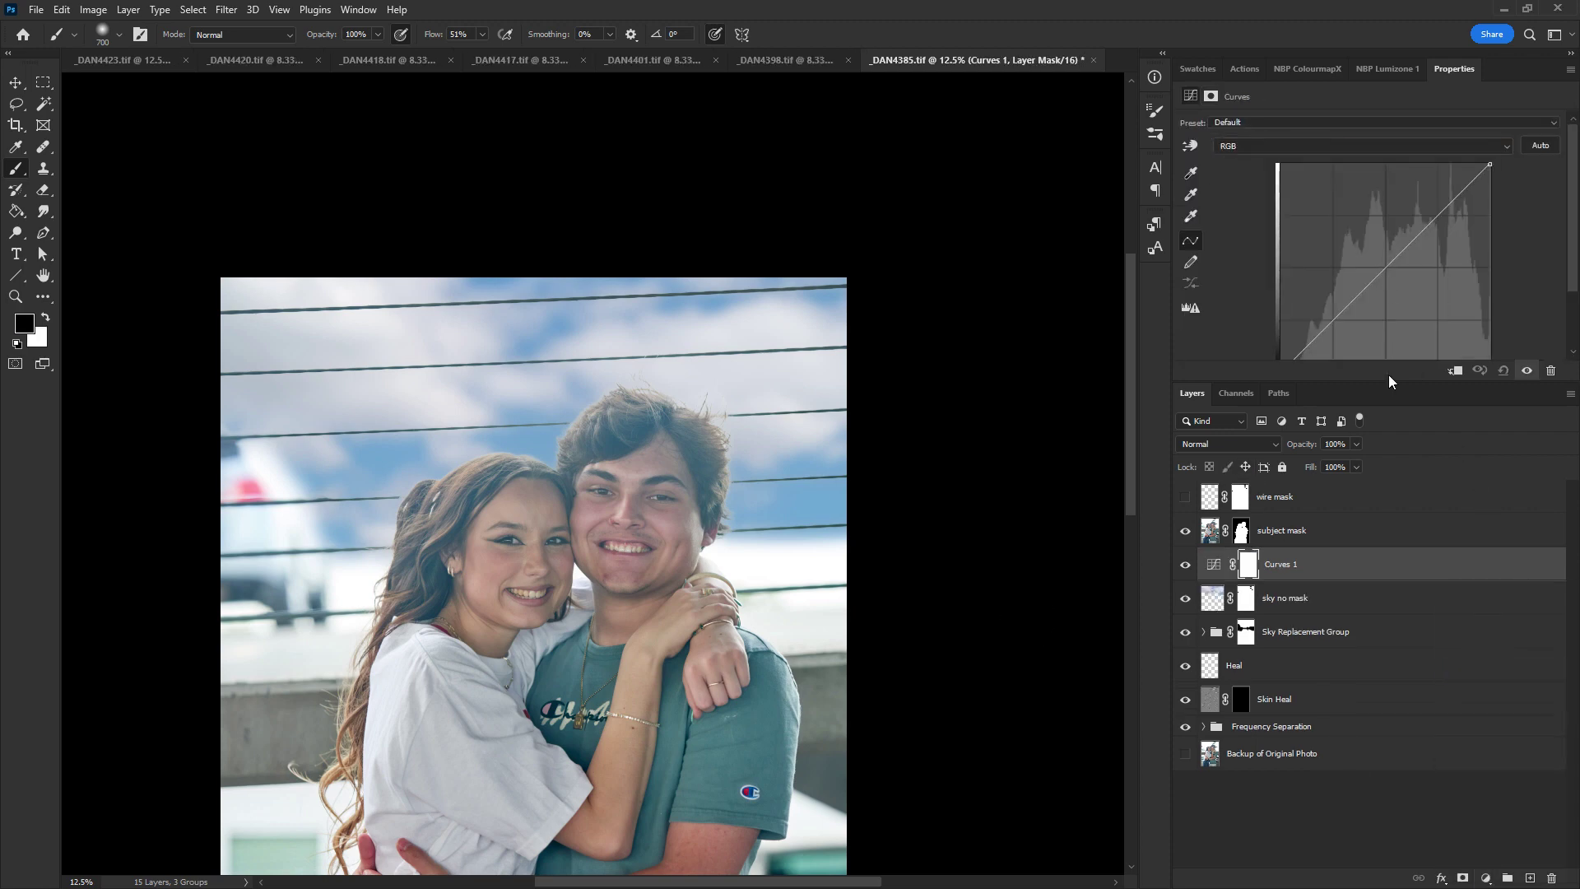
{"action": "left_click_drag", "start_coordinate": [1385, 257], "coordinate": [1396, 233]}
{"action": "left_click_drag", "start_coordinate": [1316, 333], "coordinate": [1303, 306]}
{"action": "left_click_drag", "start_coordinate": [1396, 234], "coordinate": [1413, 219]}
{"action": "left_click_drag", "start_coordinate": [1304, 306], "coordinate": [1312, 320]}
{"action": "left_click", "coordinate": [1228, 581], "text": "alt"}
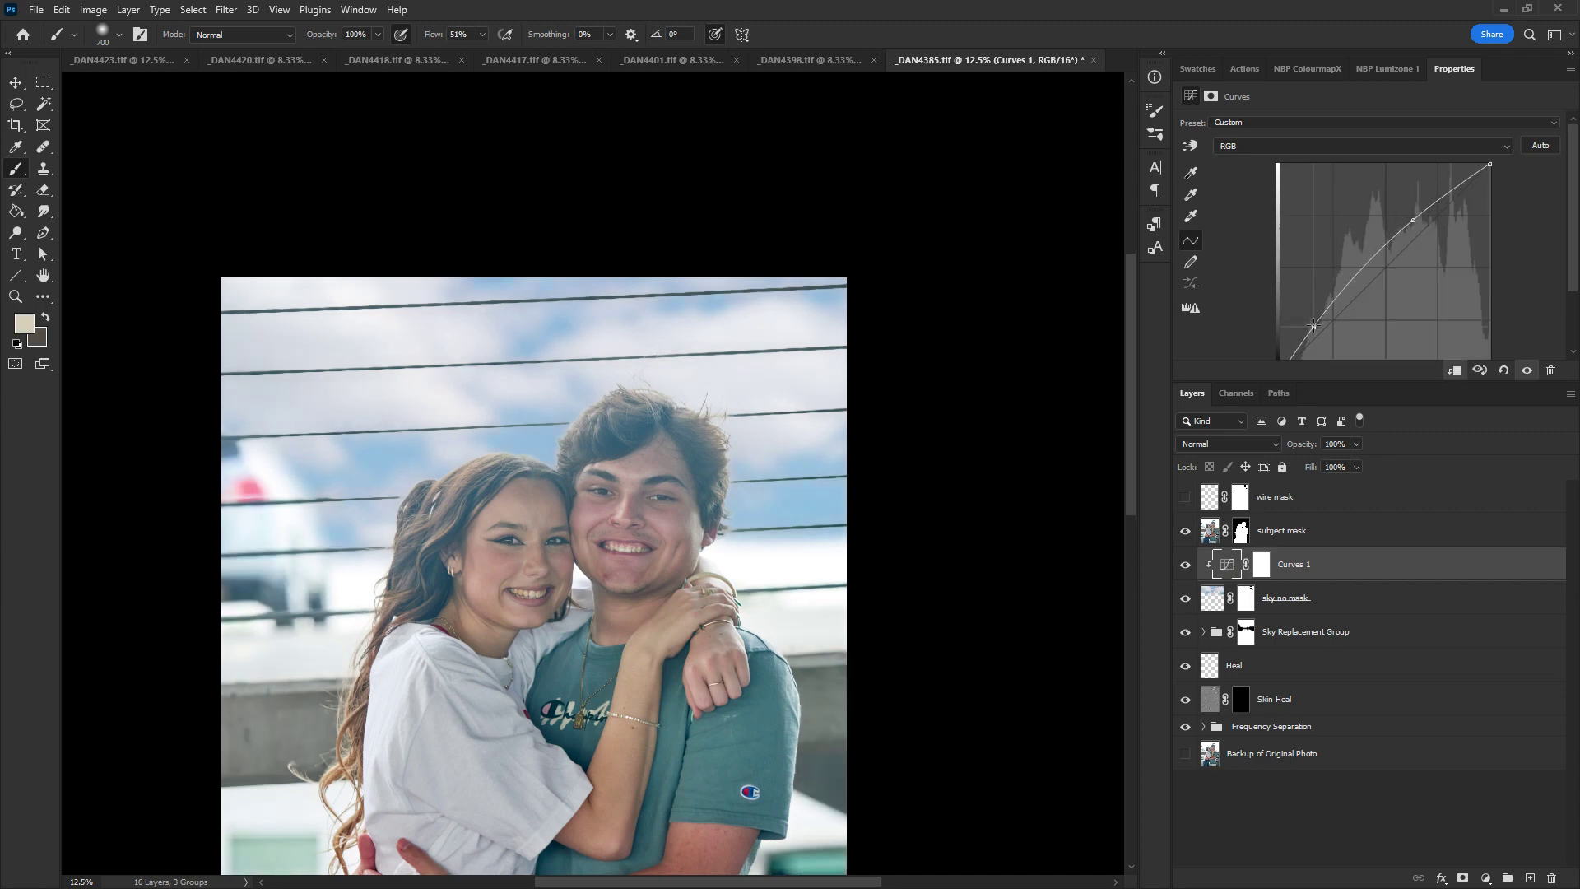
Lower the opacity of the sky no mask layer and set the Sky Replacement Group's opacity to 22%
{"action": "left_click", "coordinate": [1343, 607]}
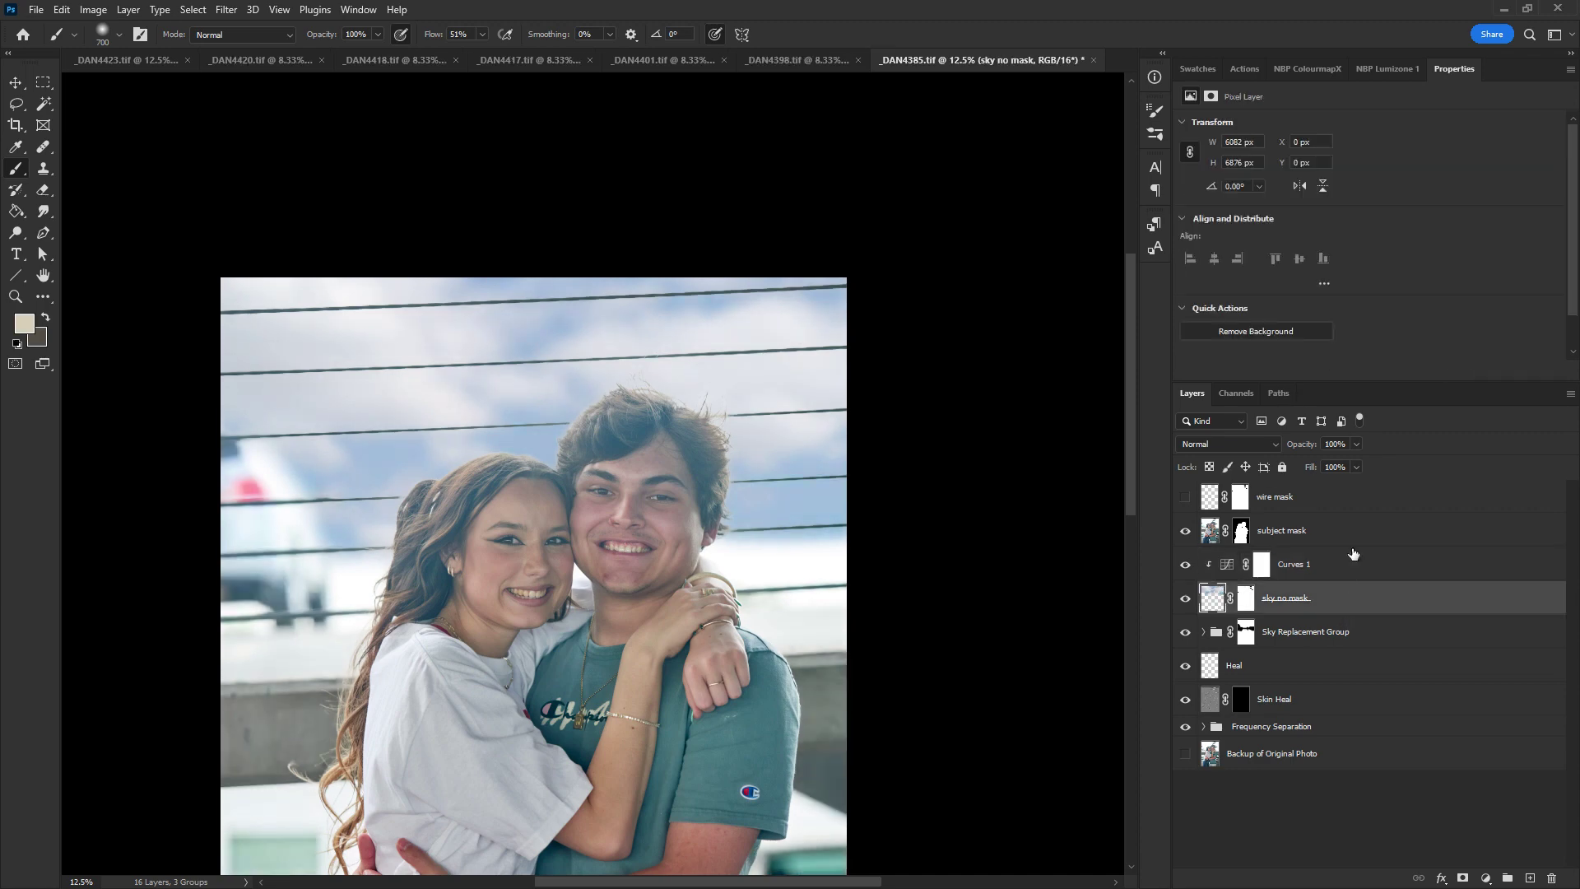
{"action": "left_click", "coordinate": [1356, 444]}
{"action": "left_click_drag", "start_coordinate": [1359, 464], "coordinate": [1333, 465]}
{"action": "left_click", "coordinate": [1345, 635]}
{"action": "left_click", "coordinate": [1356, 443]}
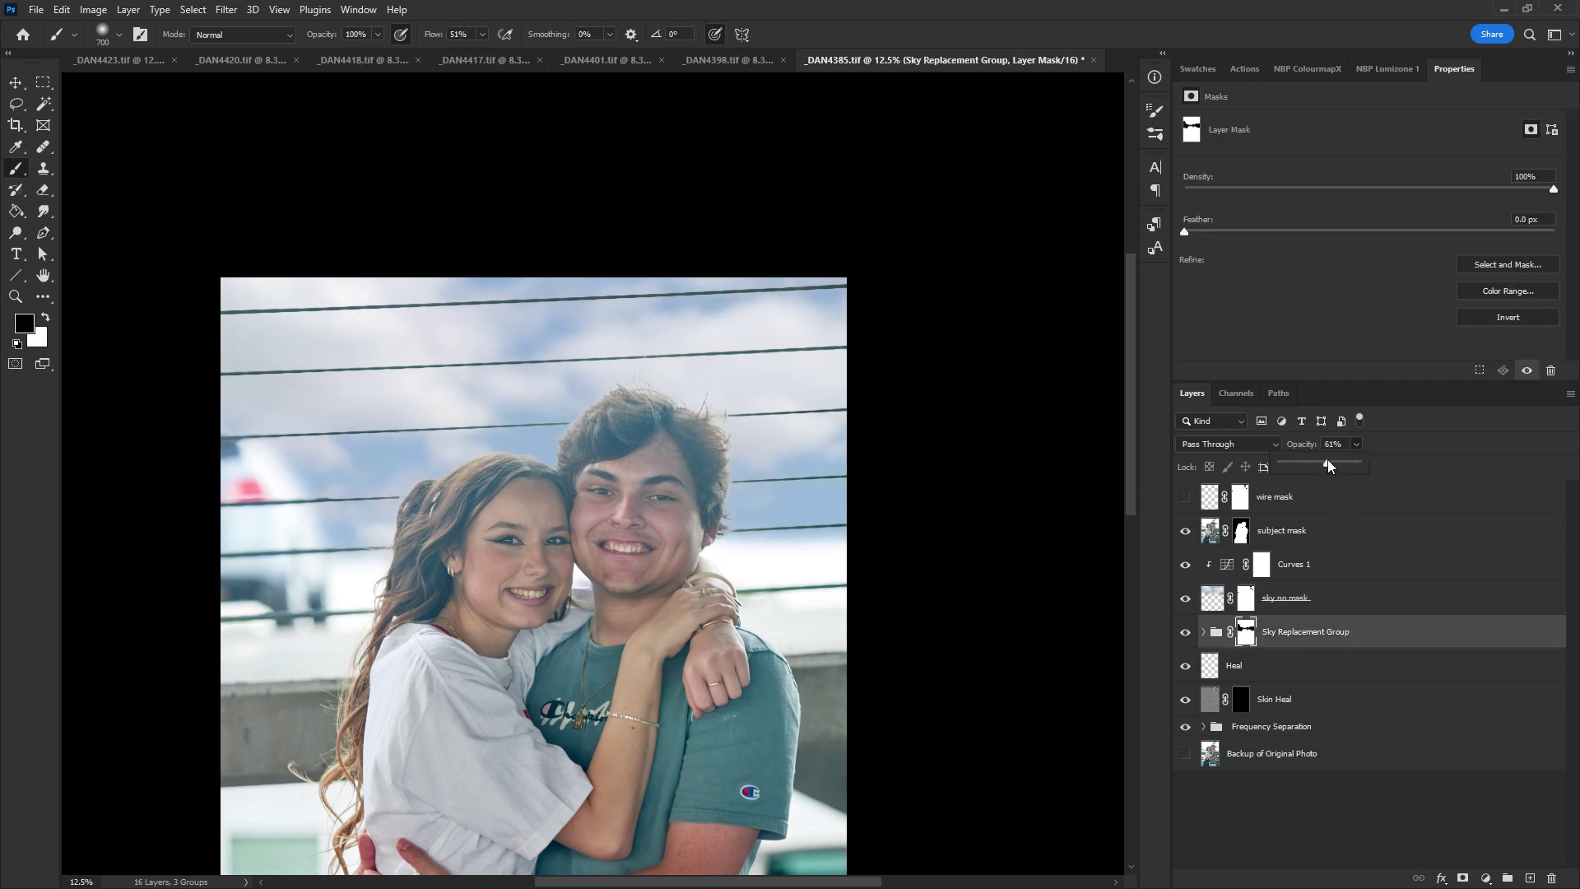
{"action": "left_click_drag", "start_coordinate": [1328, 466], "coordinate": [1288, 465]}
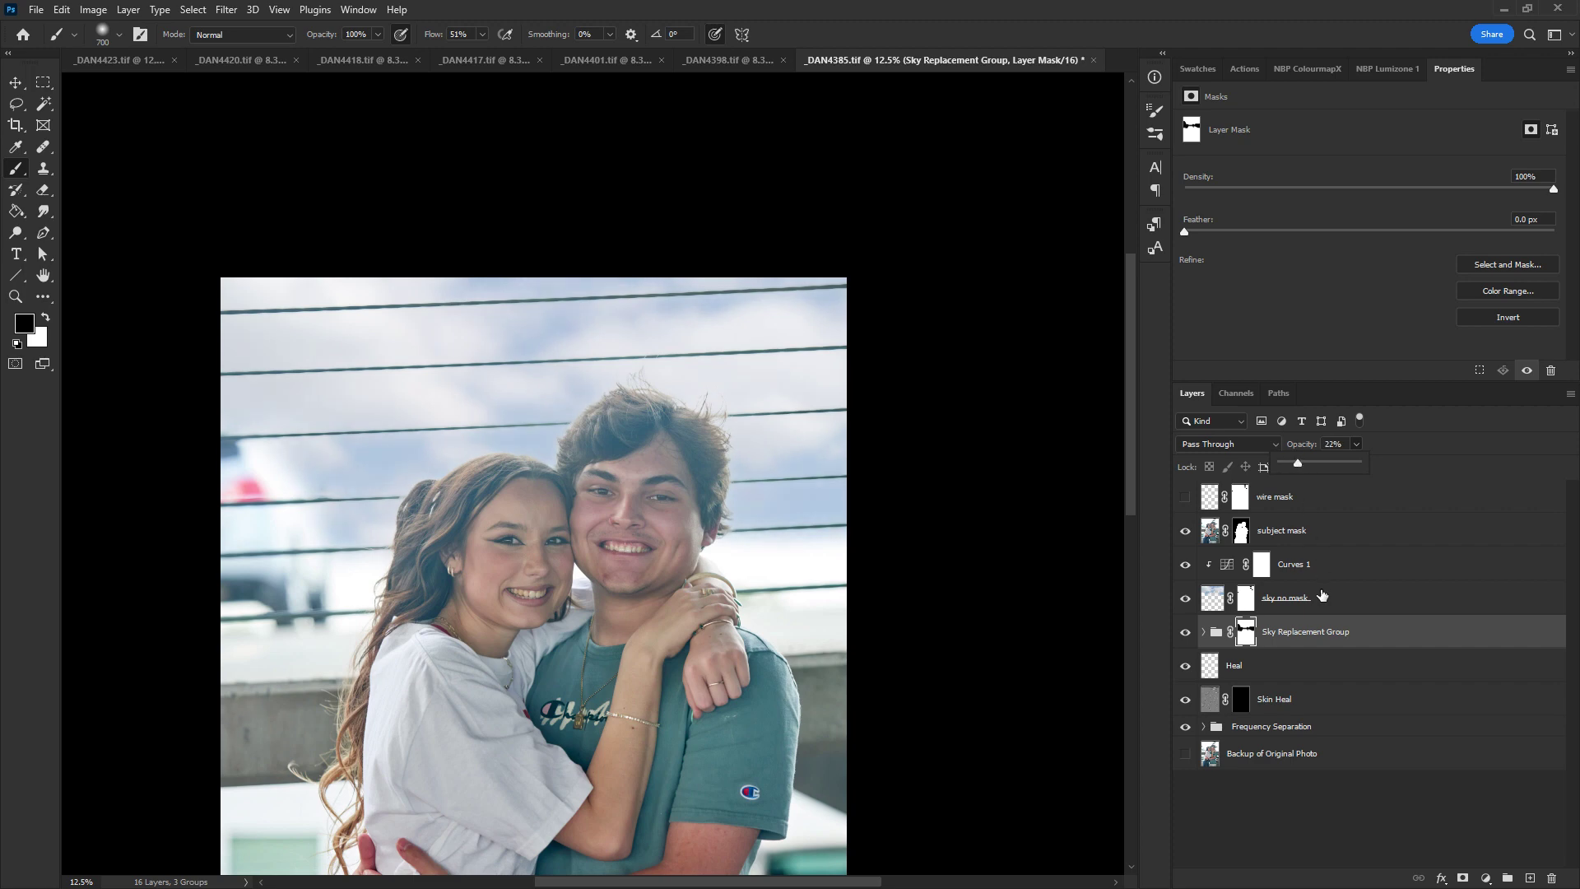
Raise the sky no mask layer's opacity slightly and set the Sky Replacement Group's opacity to 30%
{"action": "left_click", "coordinate": [1328, 601]}
{"action": "left_click", "coordinate": [1357, 444]}
{"action": "mouse_move", "coordinate": [1358, 465]}
{"action": "left_mouse_down"}
{"action": "mouse_move", "coordinate": [1306, 466]}
{"action": "mouse_move", "coordinate": [1364, 466]}
{"action": "left_mouse_up"}
{"action": "left_click", "coordinate": [1319, 640]}
{"action": "left_click", "coordinate": [1356, 444]}
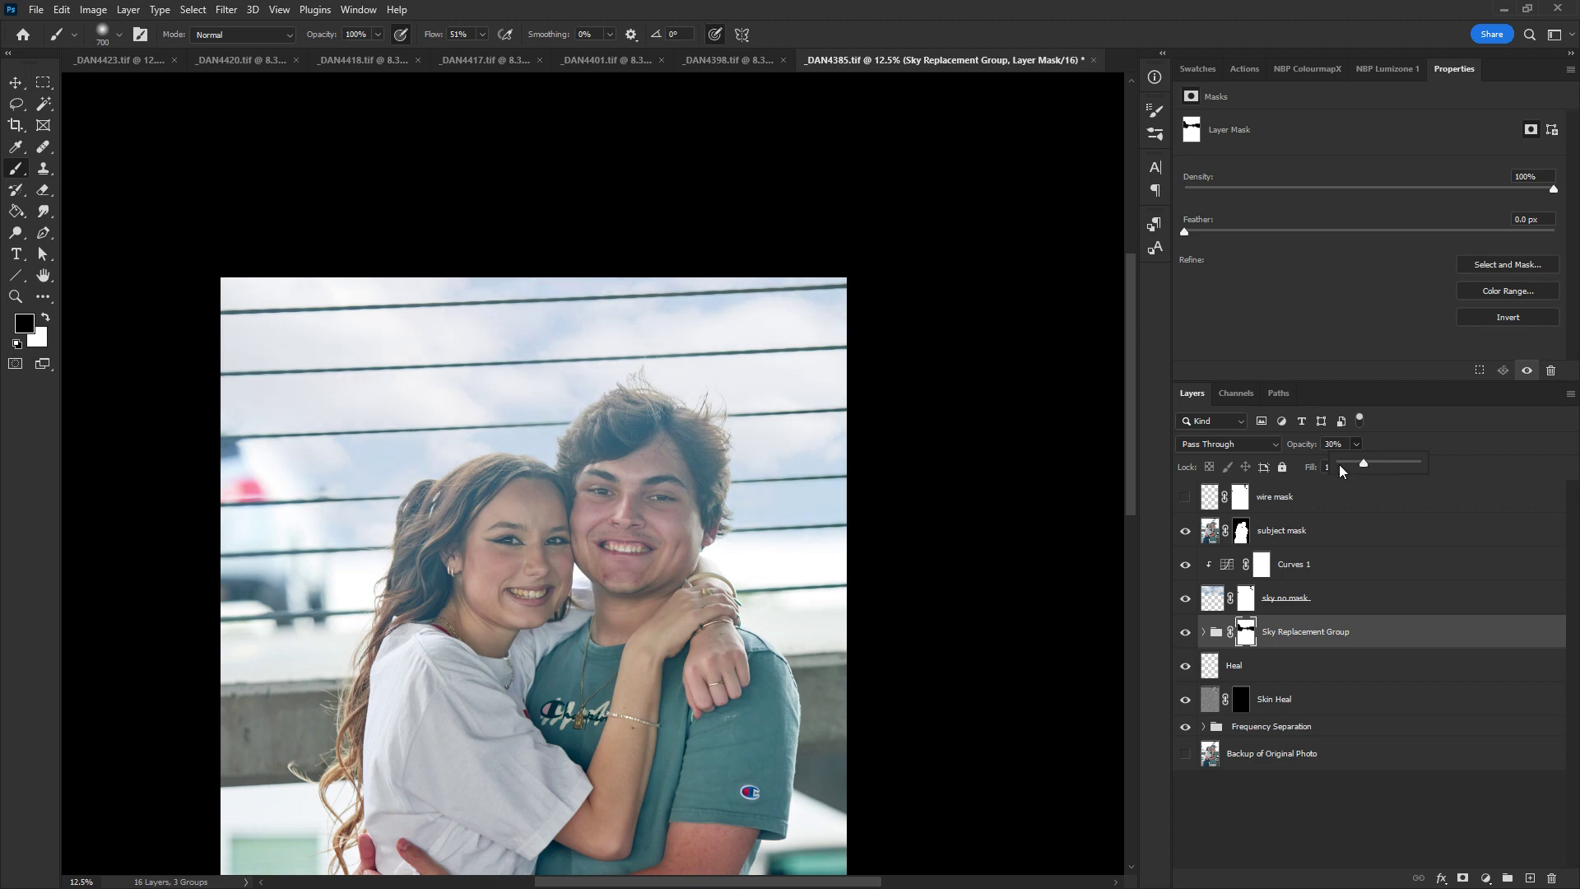
{"action": "key", "text": "ctrl+minus"}
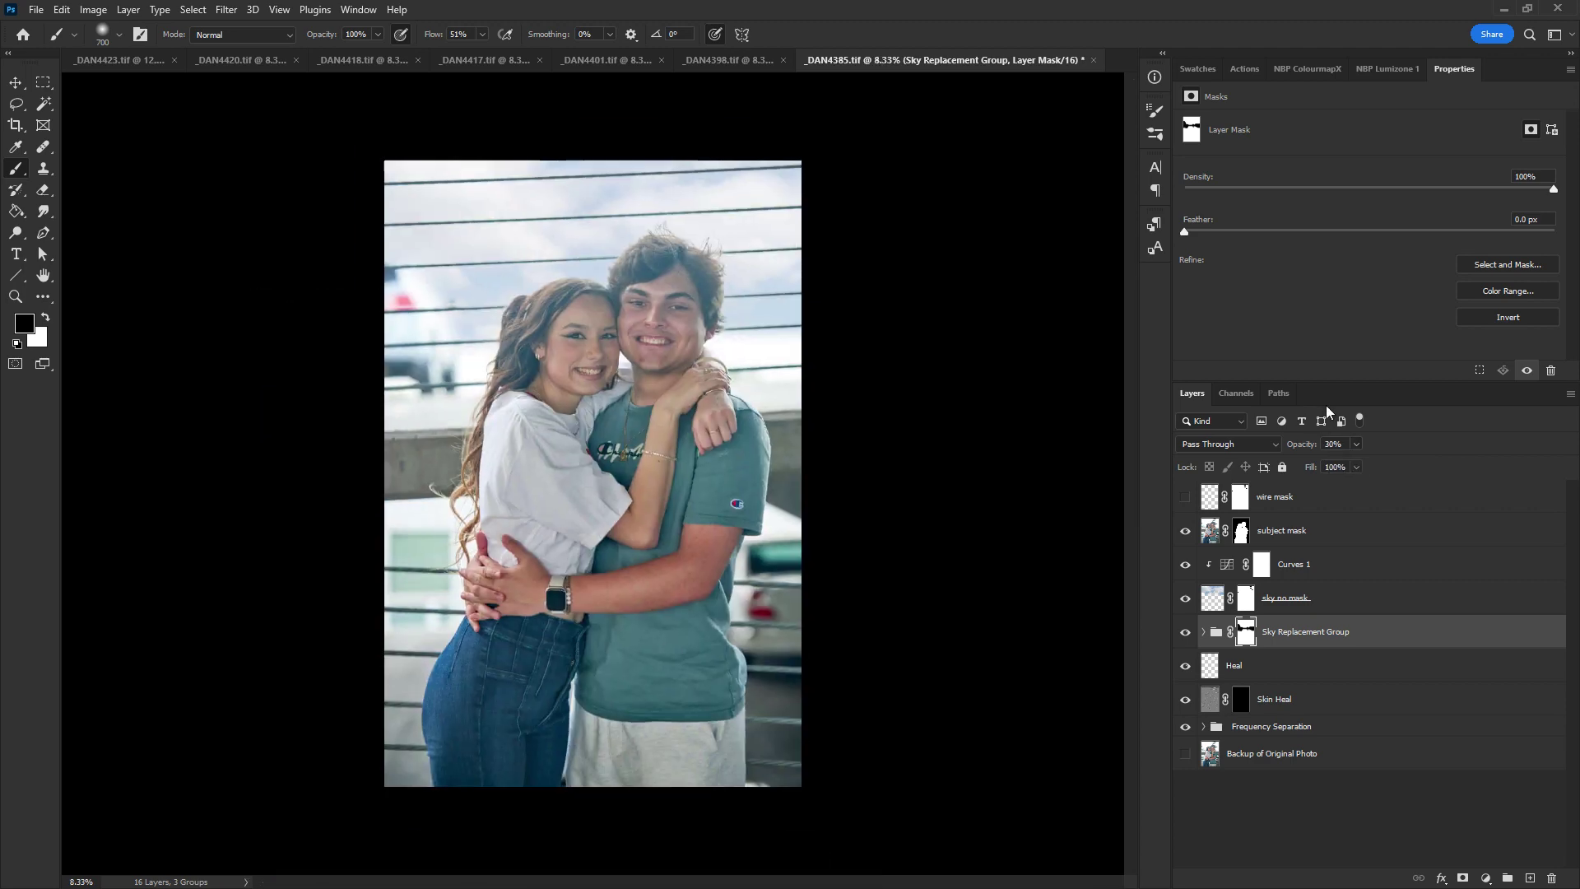
{"action": "mouse_move", "coordinate": [1185, 598]}
{"action": "left_mouse_down"}
{"action": "mouse_move", "coordinate": [1185, 642]}
{"action": "mouse_move", "coordinate": [1185, 600]}
{"action": "left_mouse_up"}
Duplicate the layers from Heal down to Backup of Original Photo, merge the copies and name the merged layer Luminar
{"action": "left_click", "coordinate": [1292, 761]}
{"action": "left_click", "coordinate": [1287, 666], "text": "shift"}
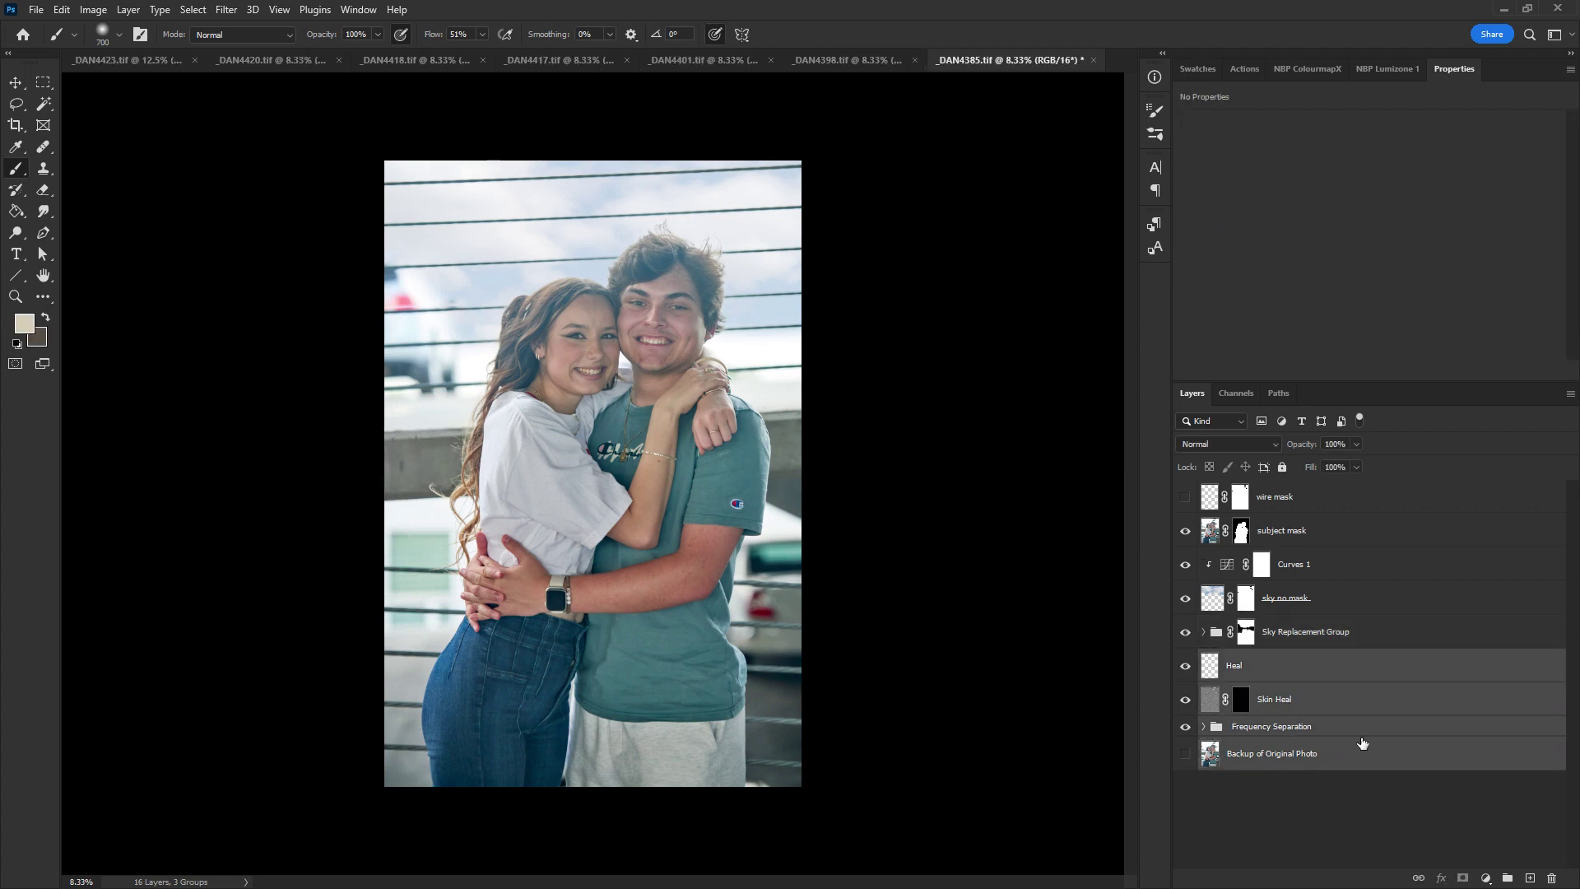
{"action": "key", "text": "ctrl+j"}
{"action": "key", "text": "ctrl+r"}
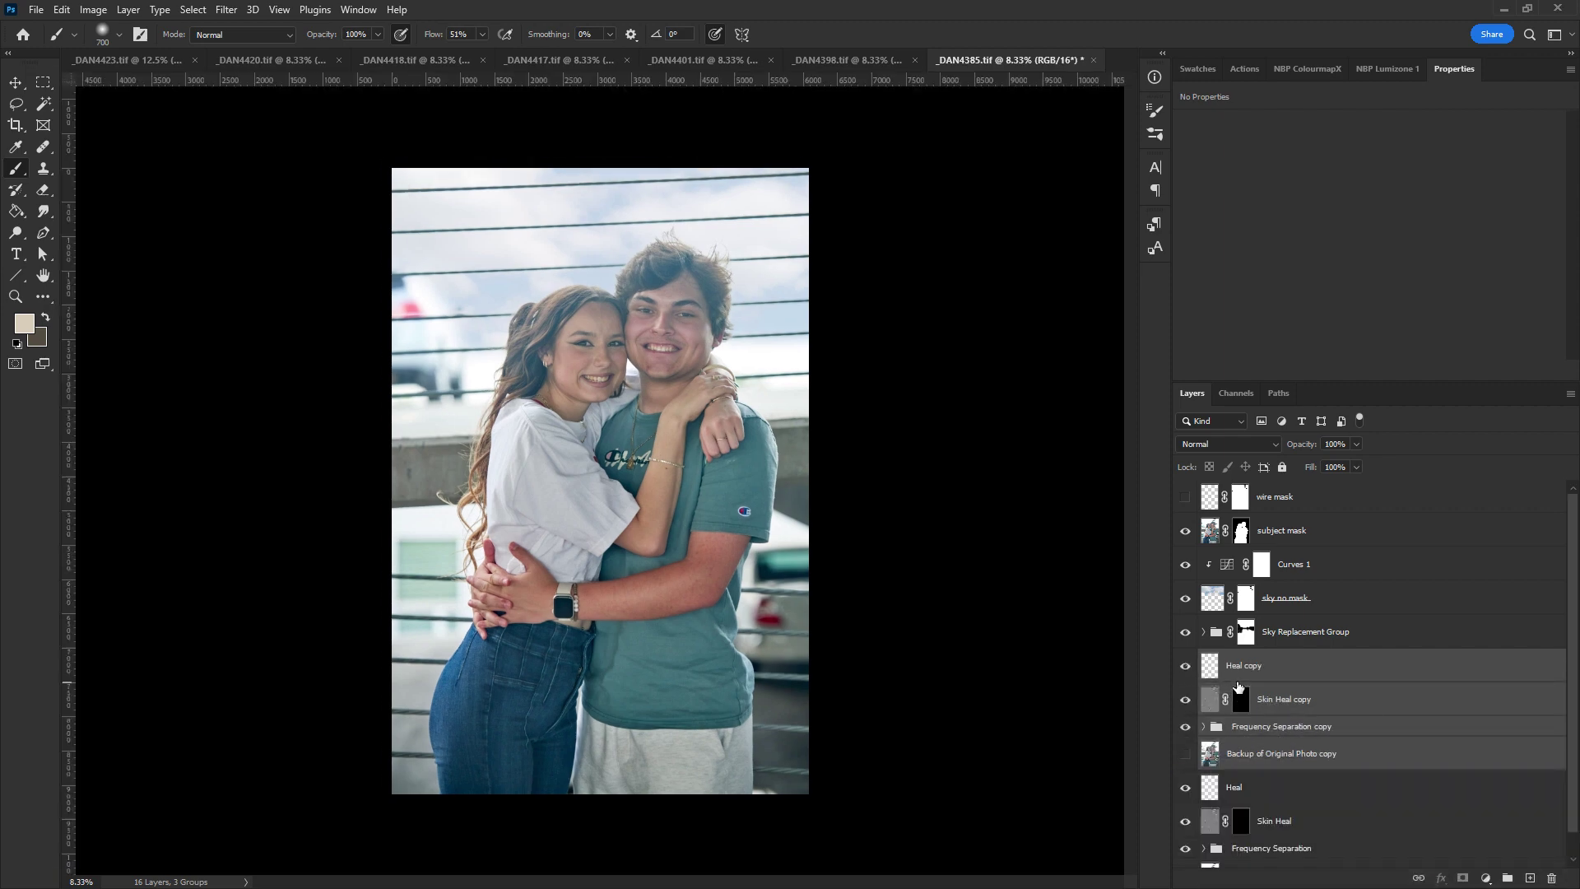
{"action": "key", "text": "ctrl+r"}
{"action": "key", "text": "ctrl+e"}
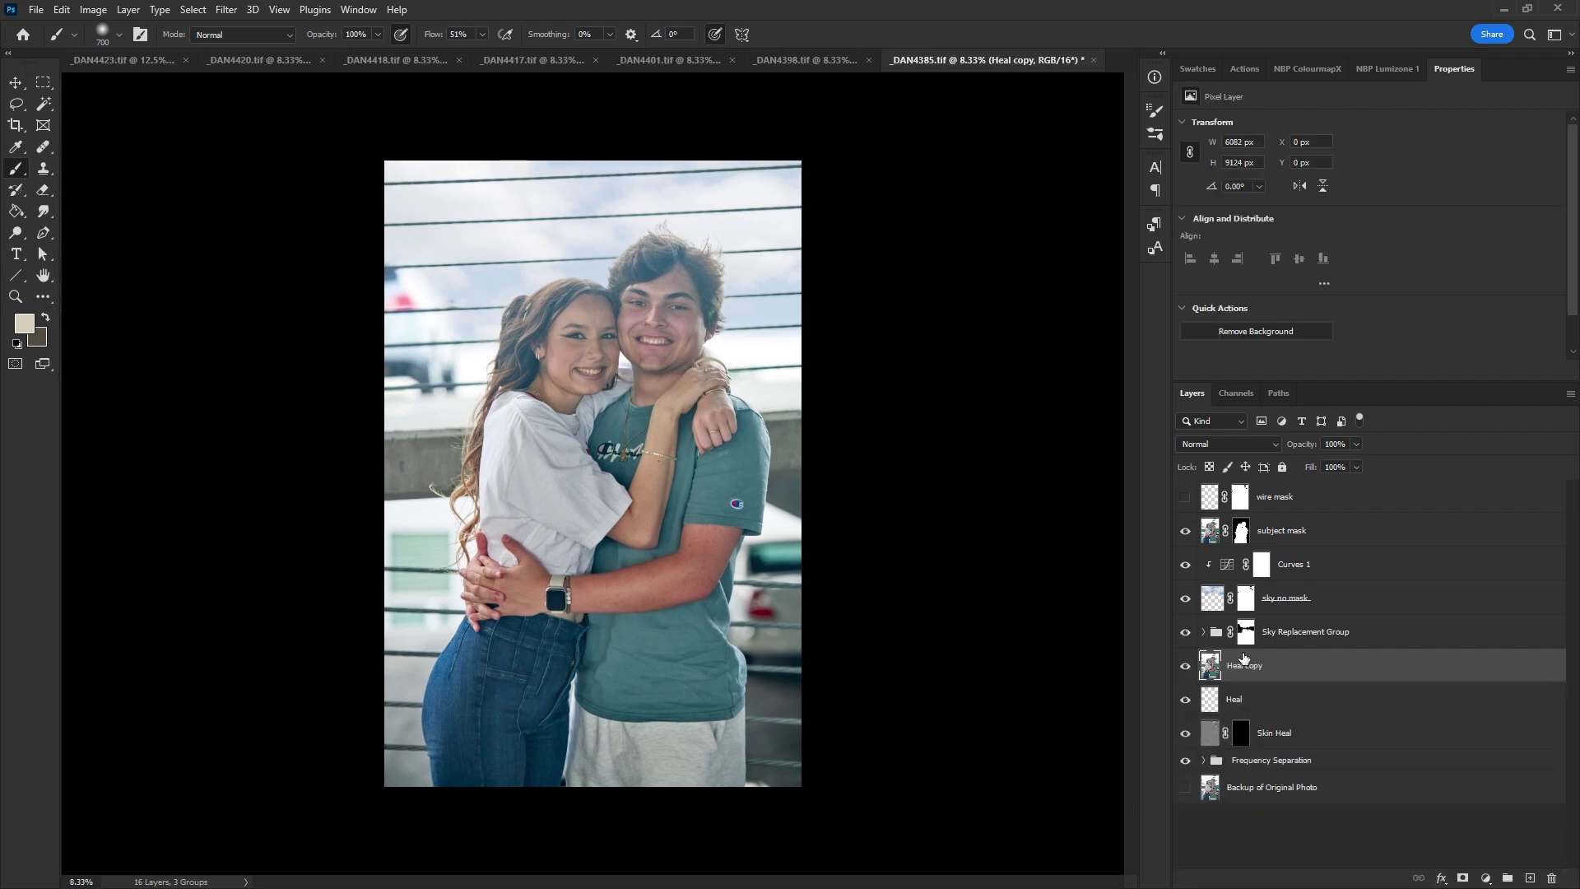
{"action": "double_click", "coordinate": [1257, 665]}
{"action": "type", "text": "Luminar"}
{"action": "key", "text": "Return"}
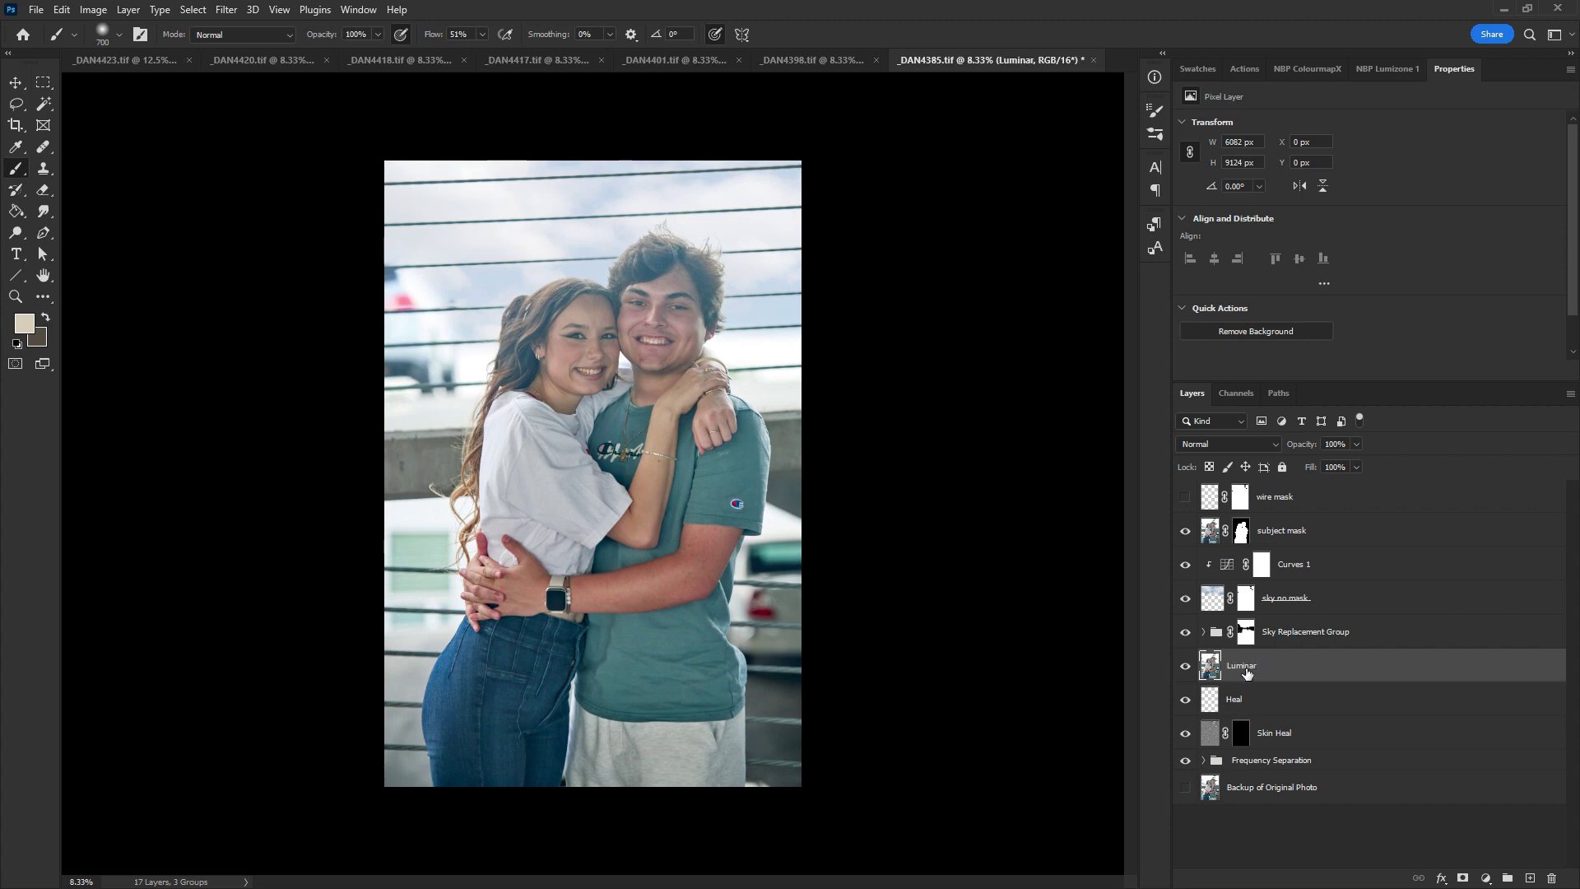
Move the Luminar layer directly above subject mask and open it in the Luminar Neo filter
{"action": "left_click_drag", "start_coordinate": [1247, 674], "coordinate": [1247, 514]}
{"action": "left_click", "coordinate": [225, 11]}
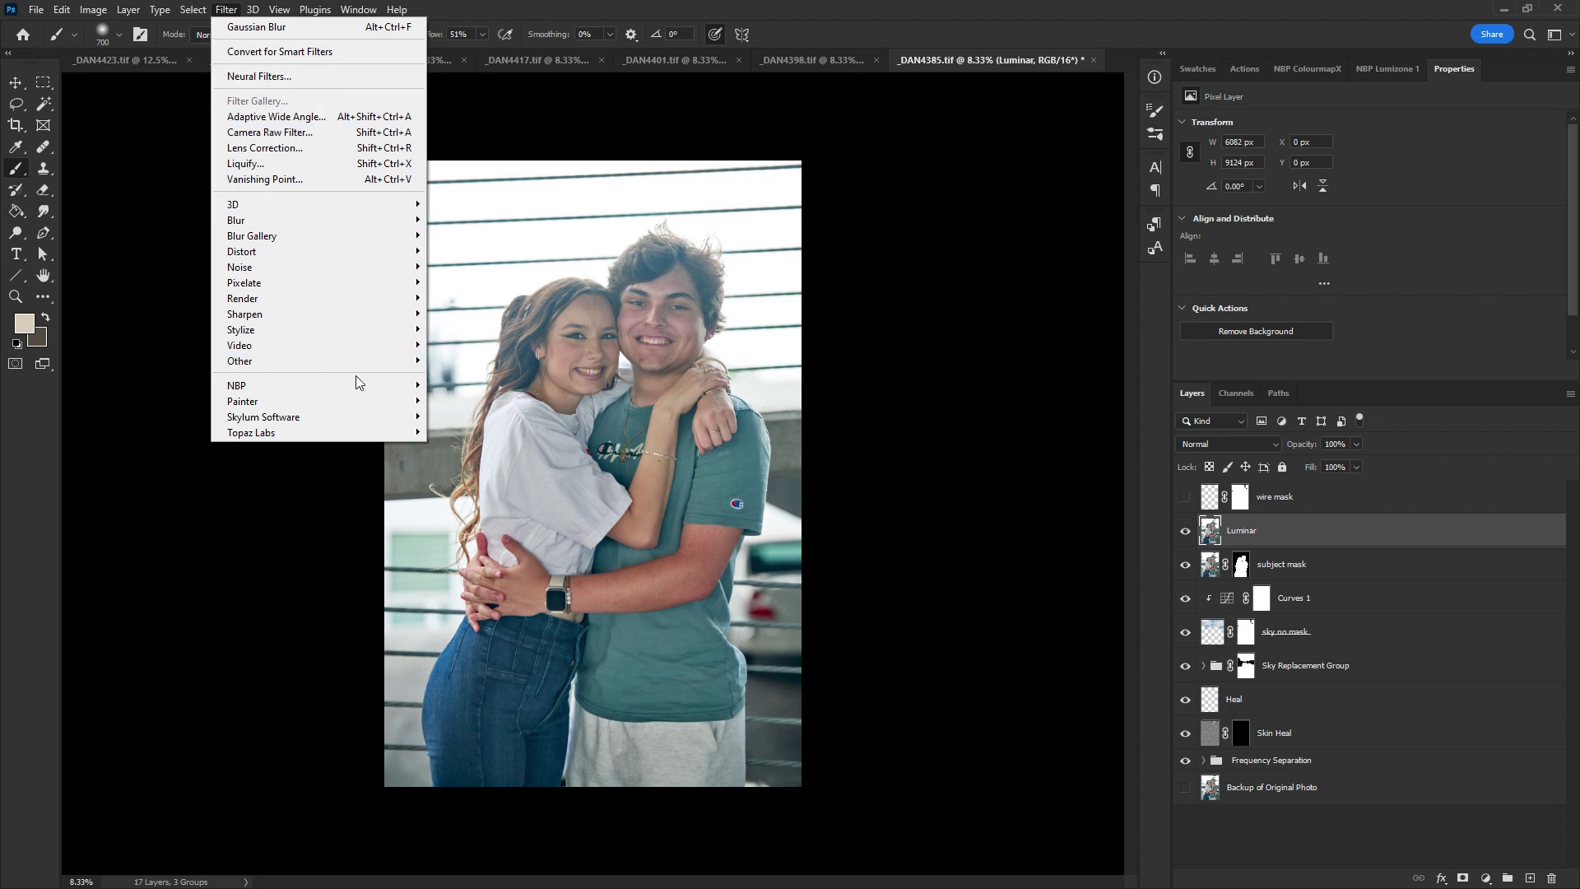
{"action": "mouse_move", "coordinate": [373, 418]}
{"action": "left_click", "coordinate": [481, 433]}
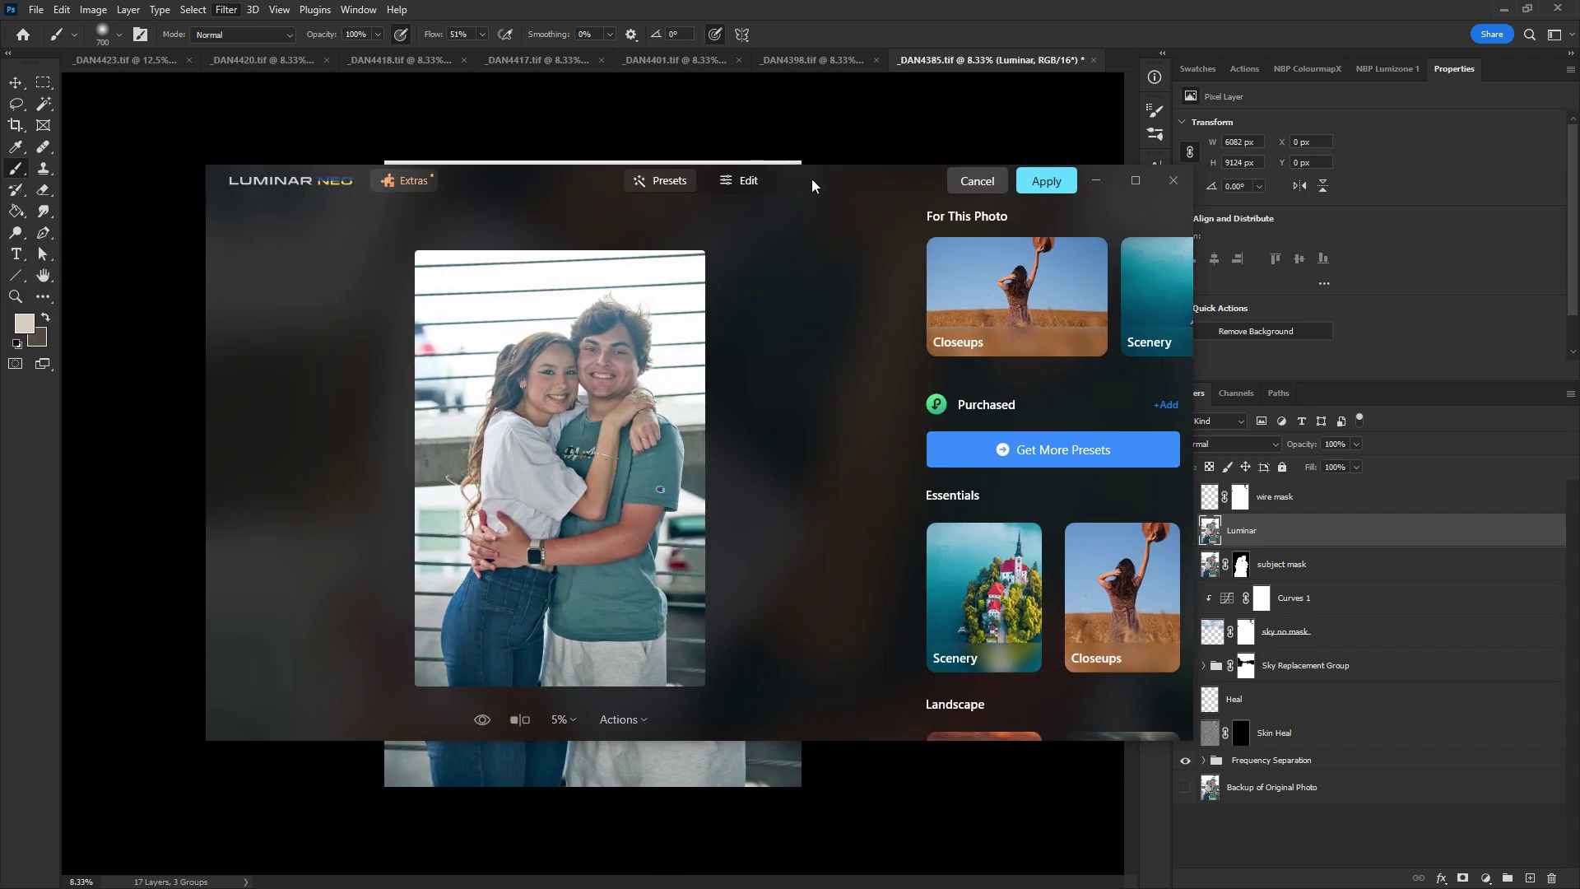
Maximize the Luminar Neo window, zoom in on the couple's faces and set Face Light to 11 in the Face tool
{"action": "double_click", "coordinate": [827, 180]}
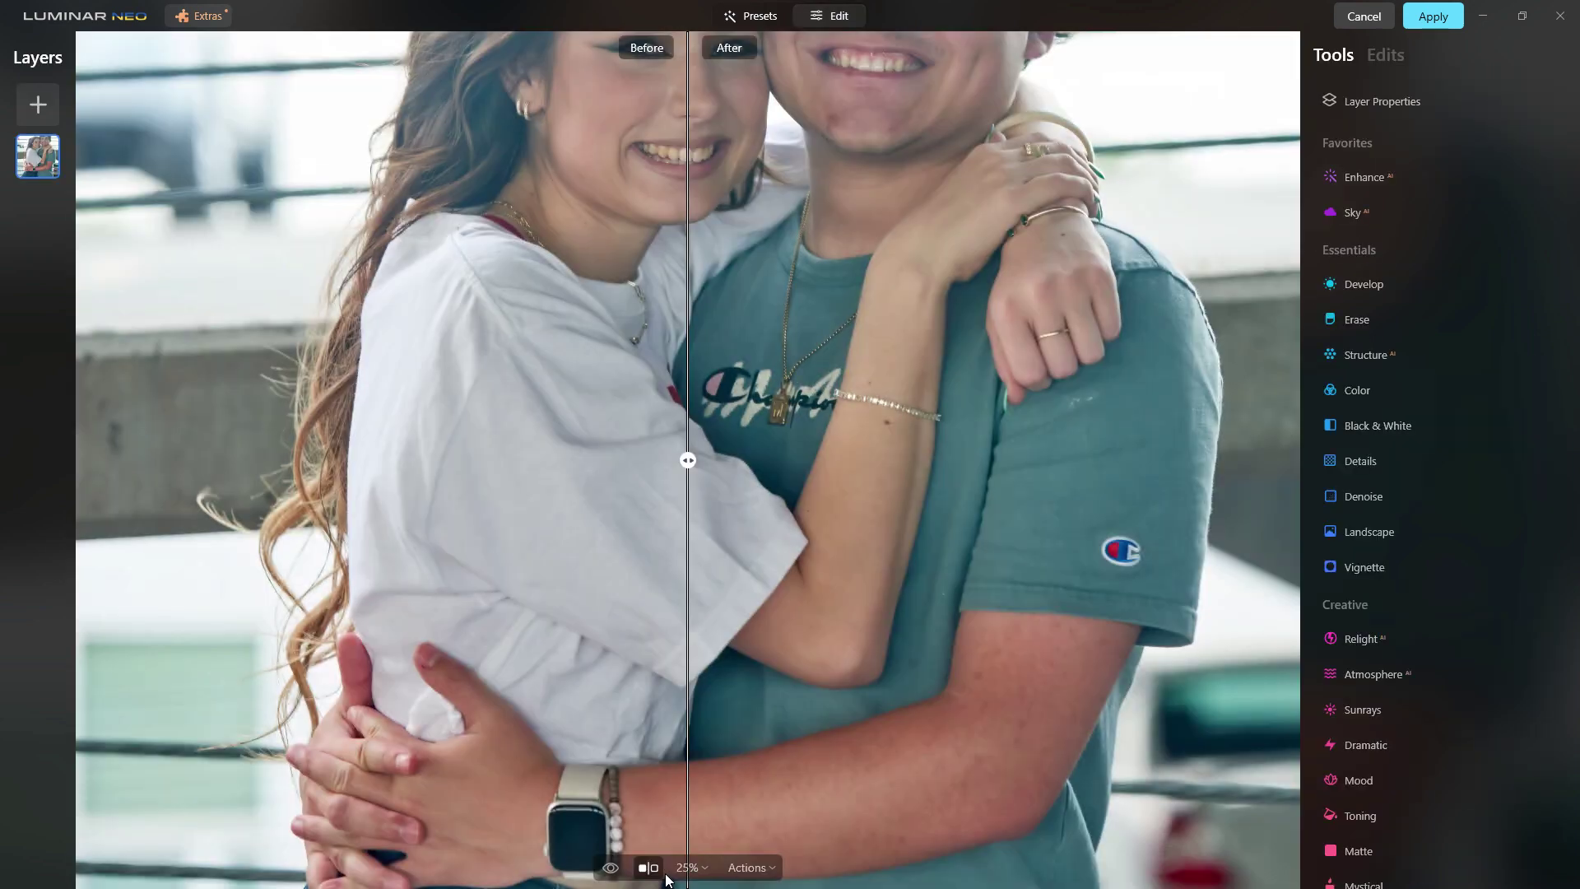
{"action": "left_click_drag", "start_coordinate": [1128, 130], "coordinate": [1112, 378]}
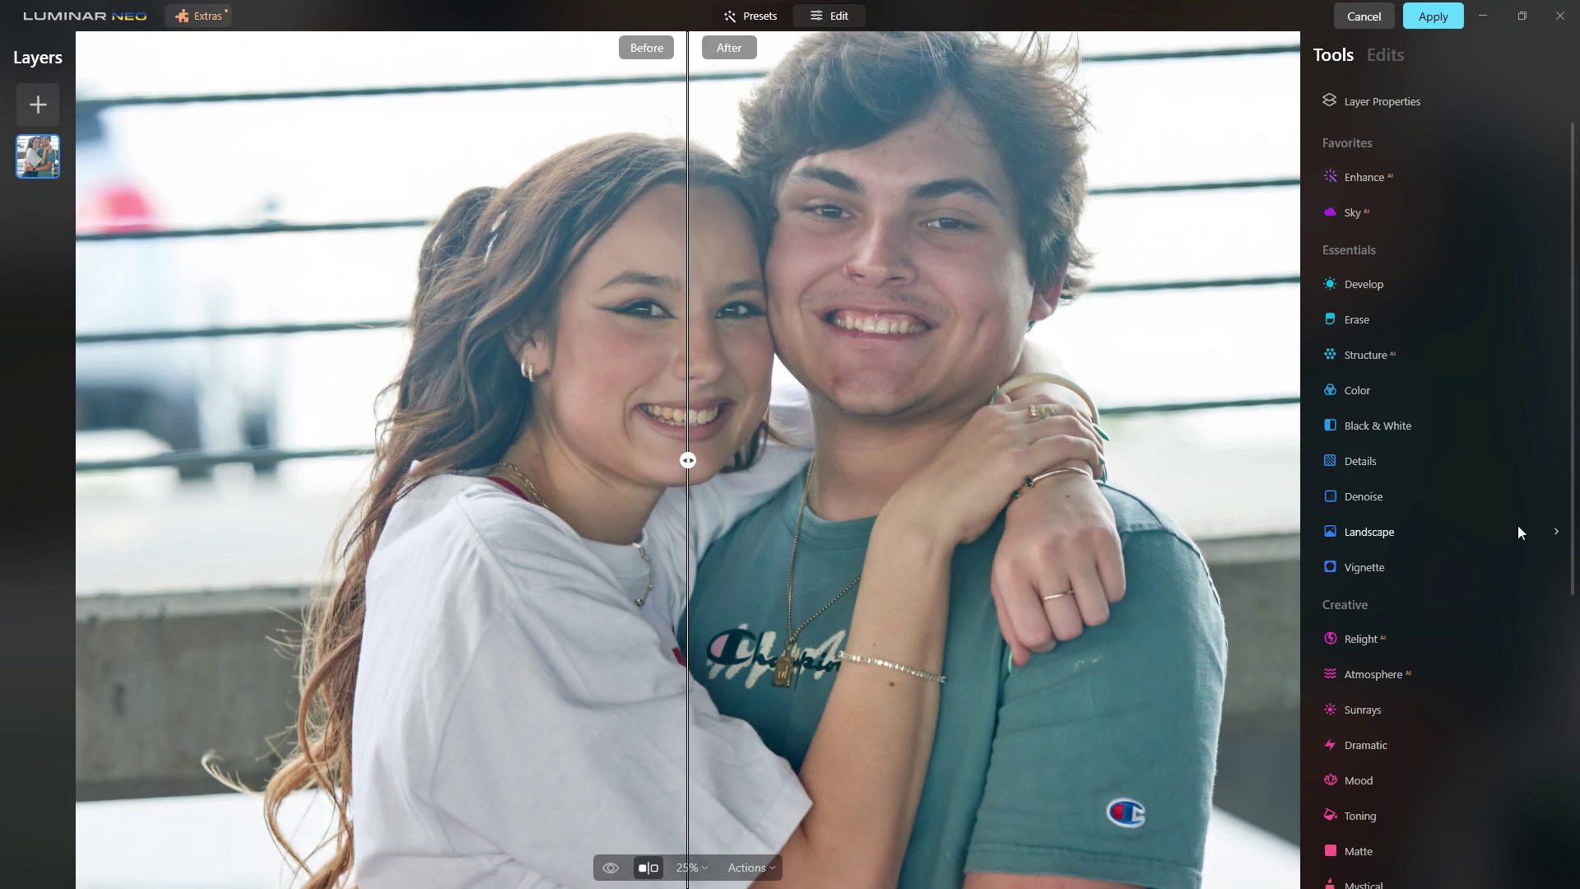
{"action": "left_click_drag", "start_coordinate": [1573, 462], "coordinate": [1502, 714]}
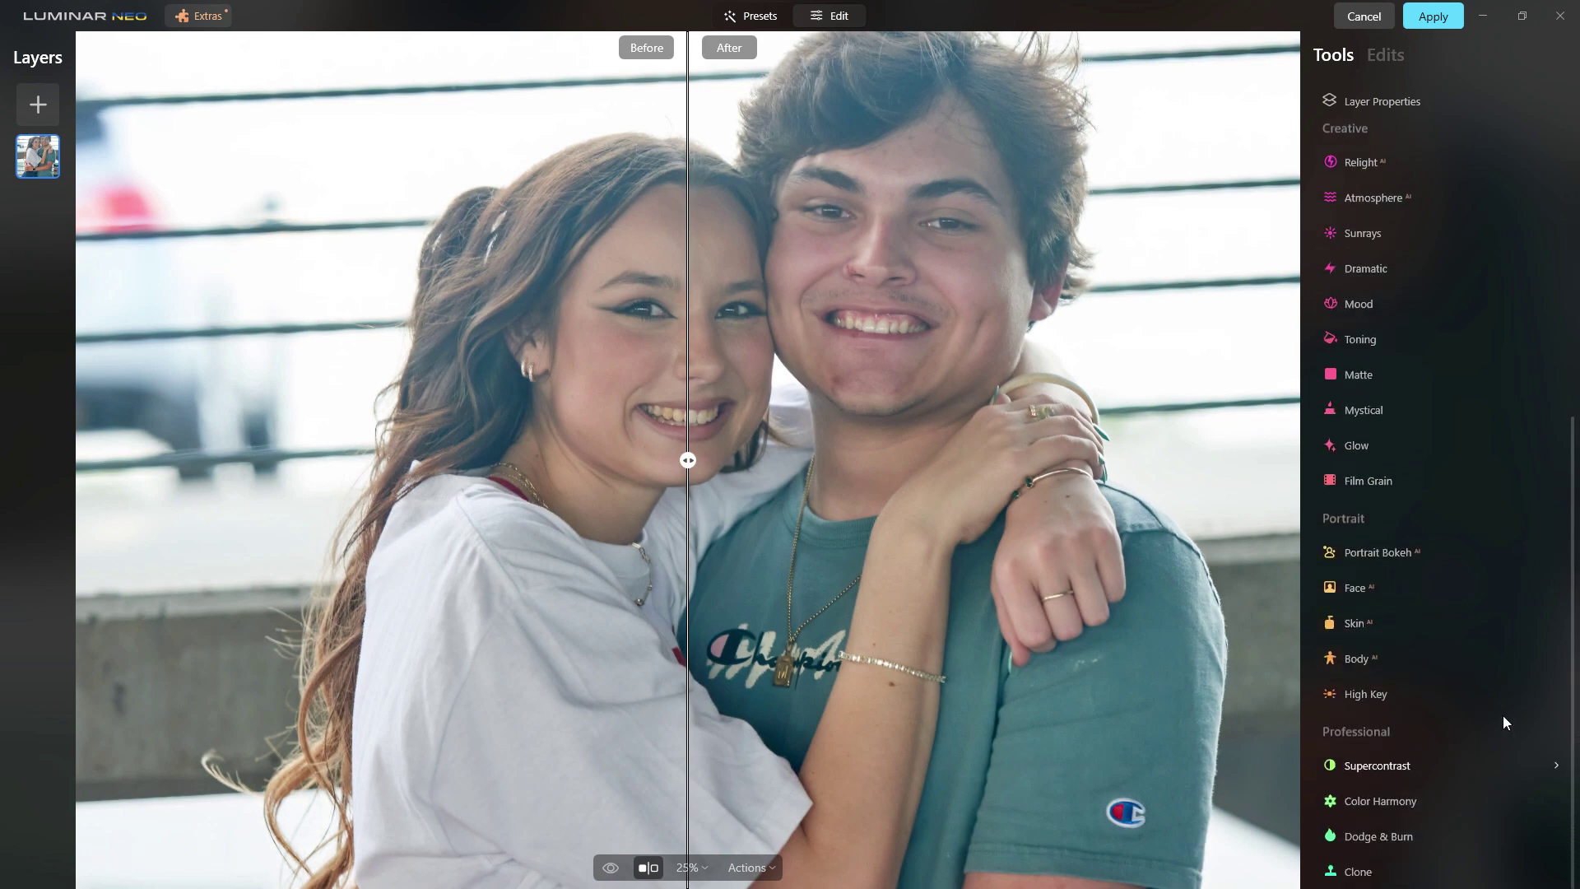
{"action": "left_click", "coordinate": [1423, 587]}
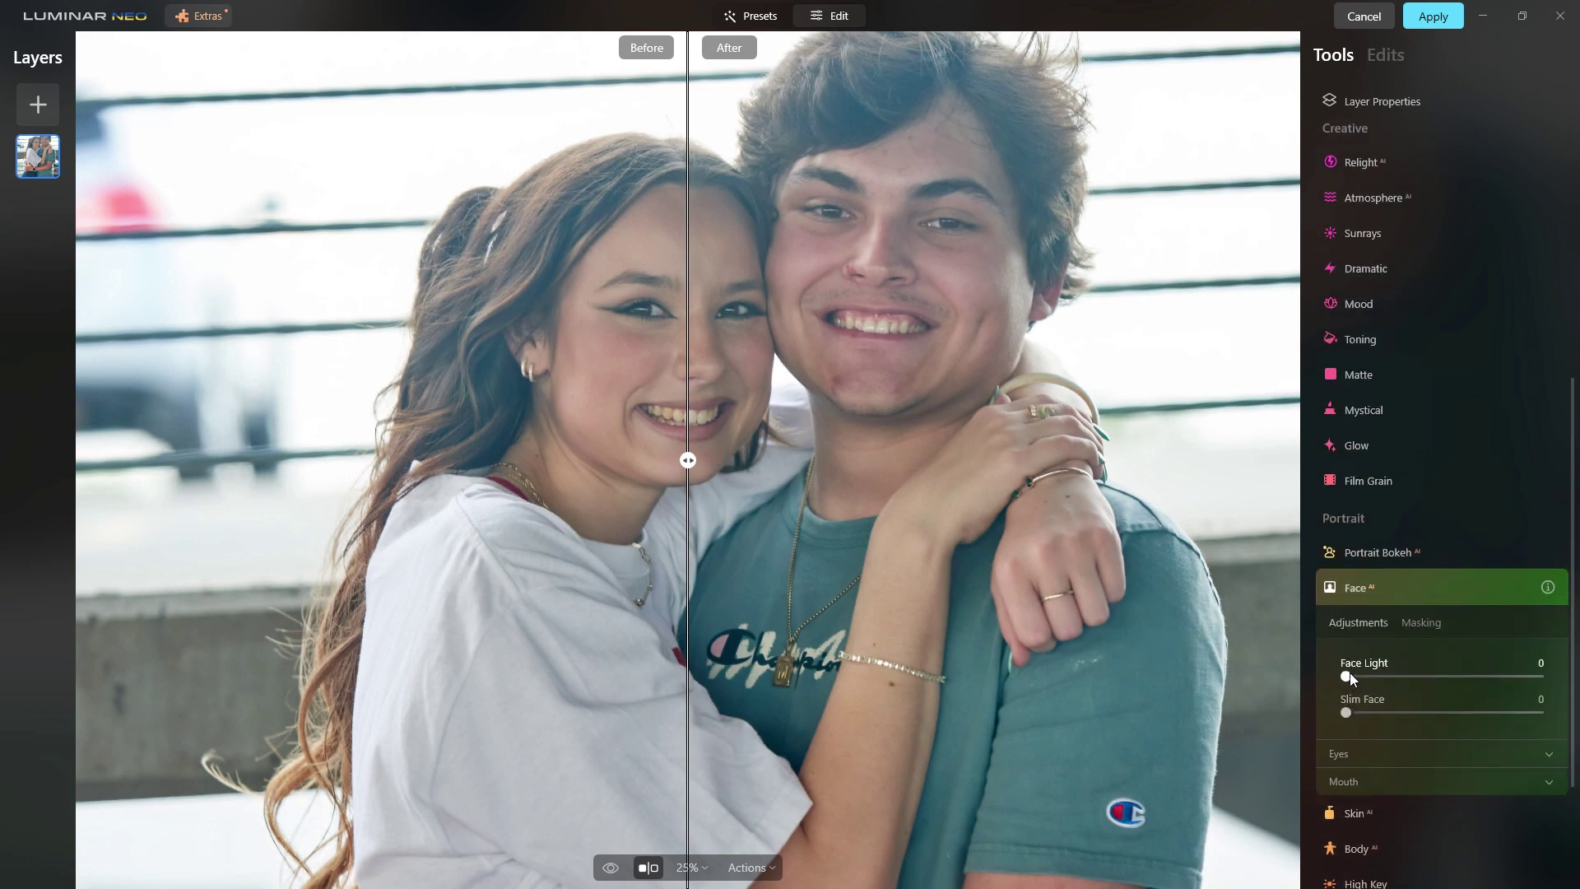
{"action": "left_click_drag", "start_coordinate": [1349, 675], "coordinate": [1363, 678]}
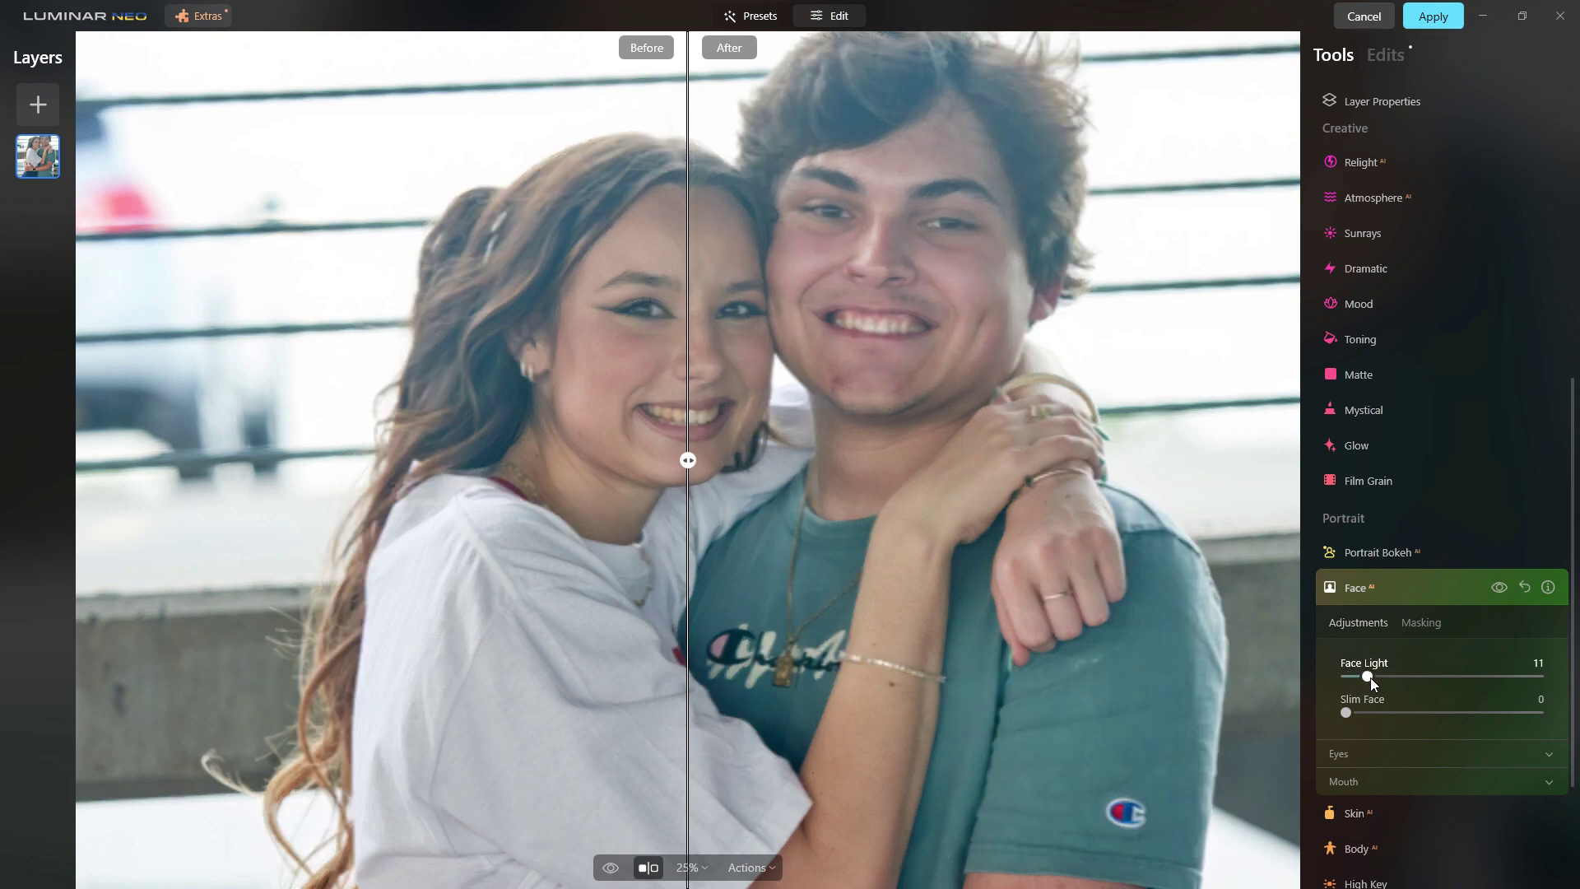
In the Face tool's Mouth settings, set Lips Saturation to 23, Lips Darkening to 10 and Teeth Whitening to 14
{"action": "left_click", "coordinate": [1354, 784]}
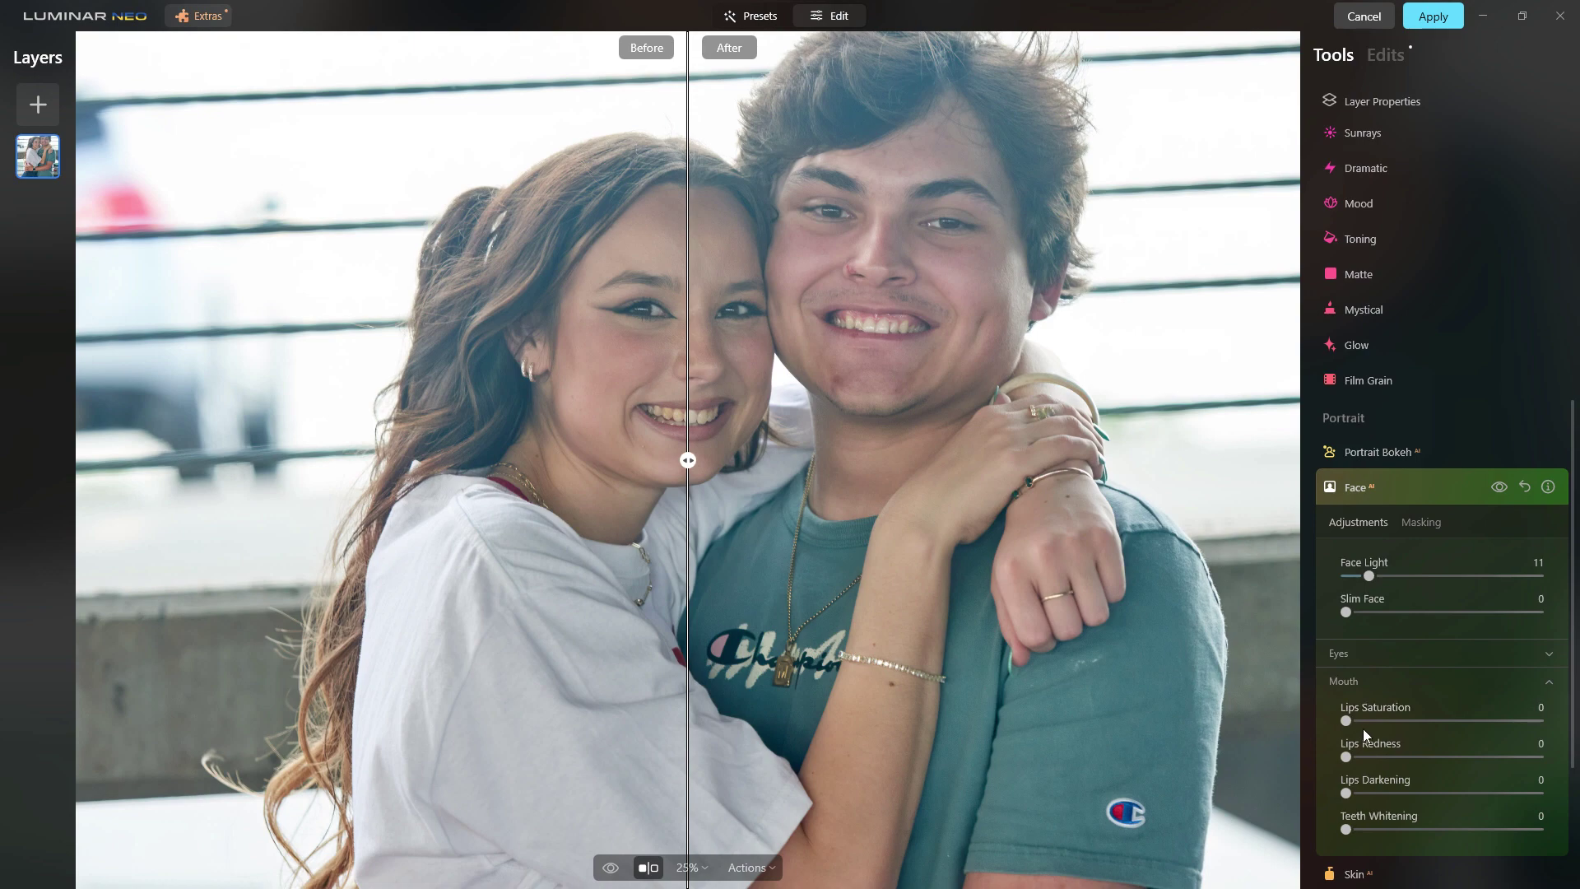
{"action": "left_click_drag", "start_coordinate": [1346, 721], "coordinate": [1370, 721]}
{"action": "left_click_drag", "start_coordinate": [1360, 837], "coordinate": [1365, 836]}
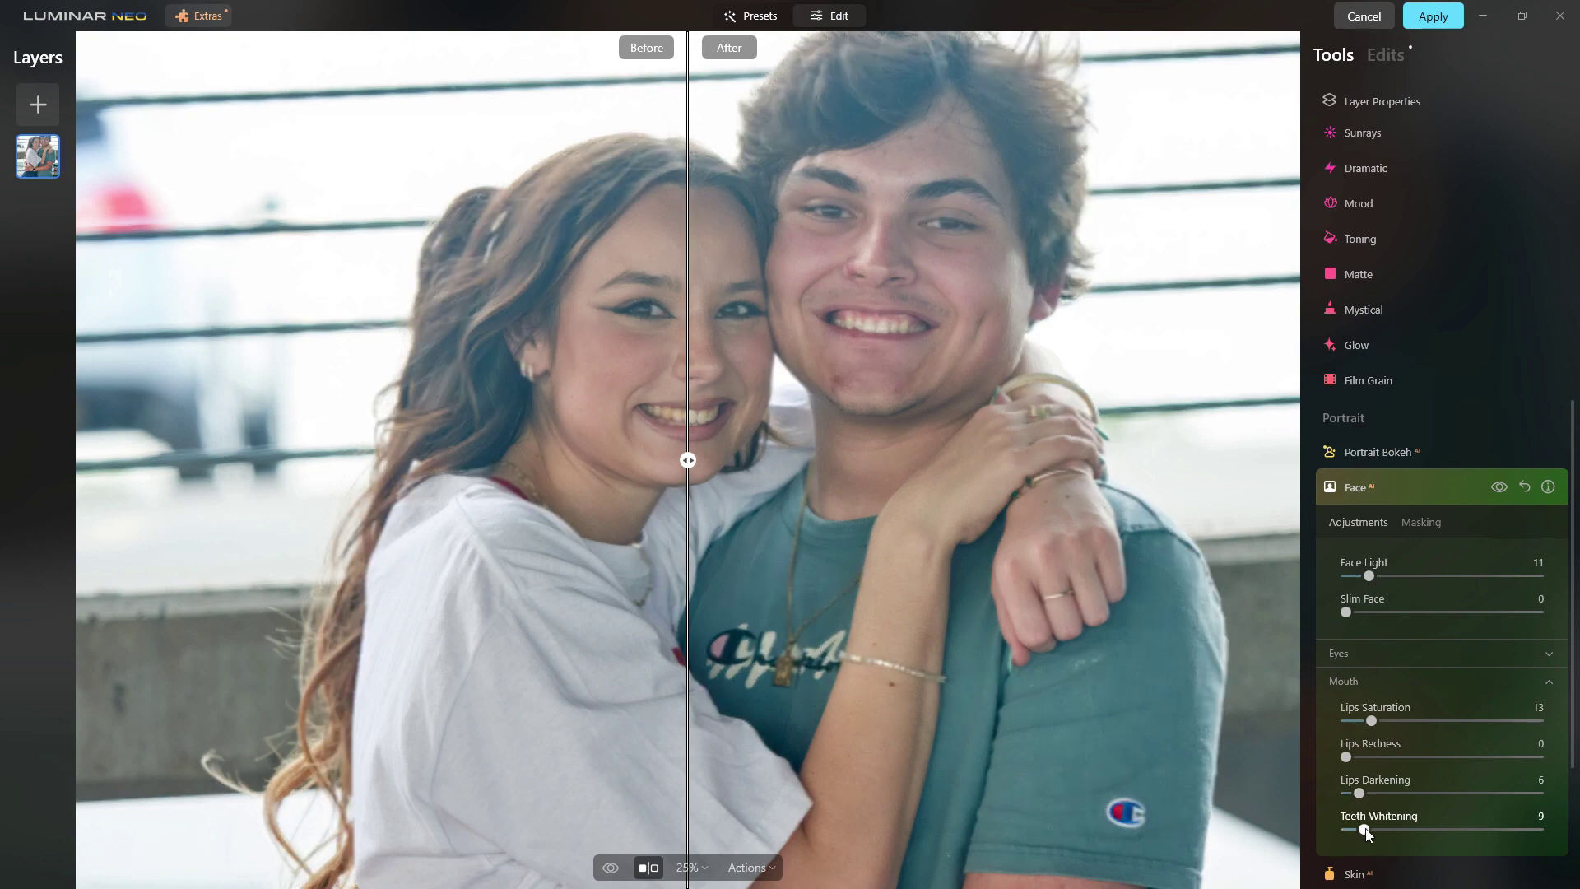
{"action": "left_click_drag", "start_coordinate": [1370, 727], "coordinate": [1383, 728]}
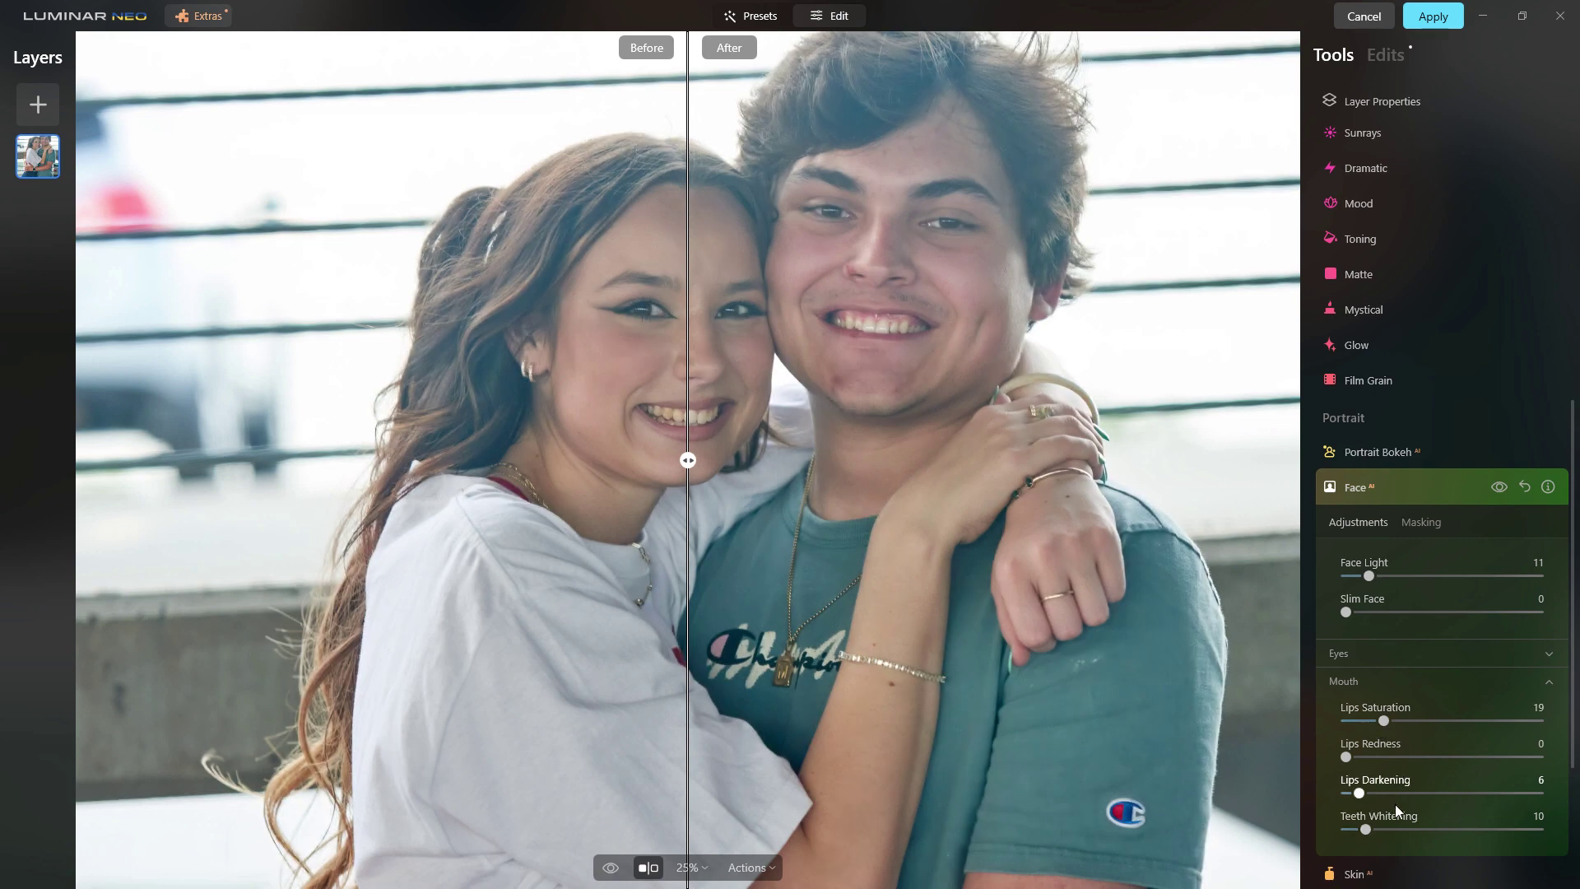
{"action": "left_click_drag", "start_coordinate": [1370, 828], "coordinate": [1372, 791]}
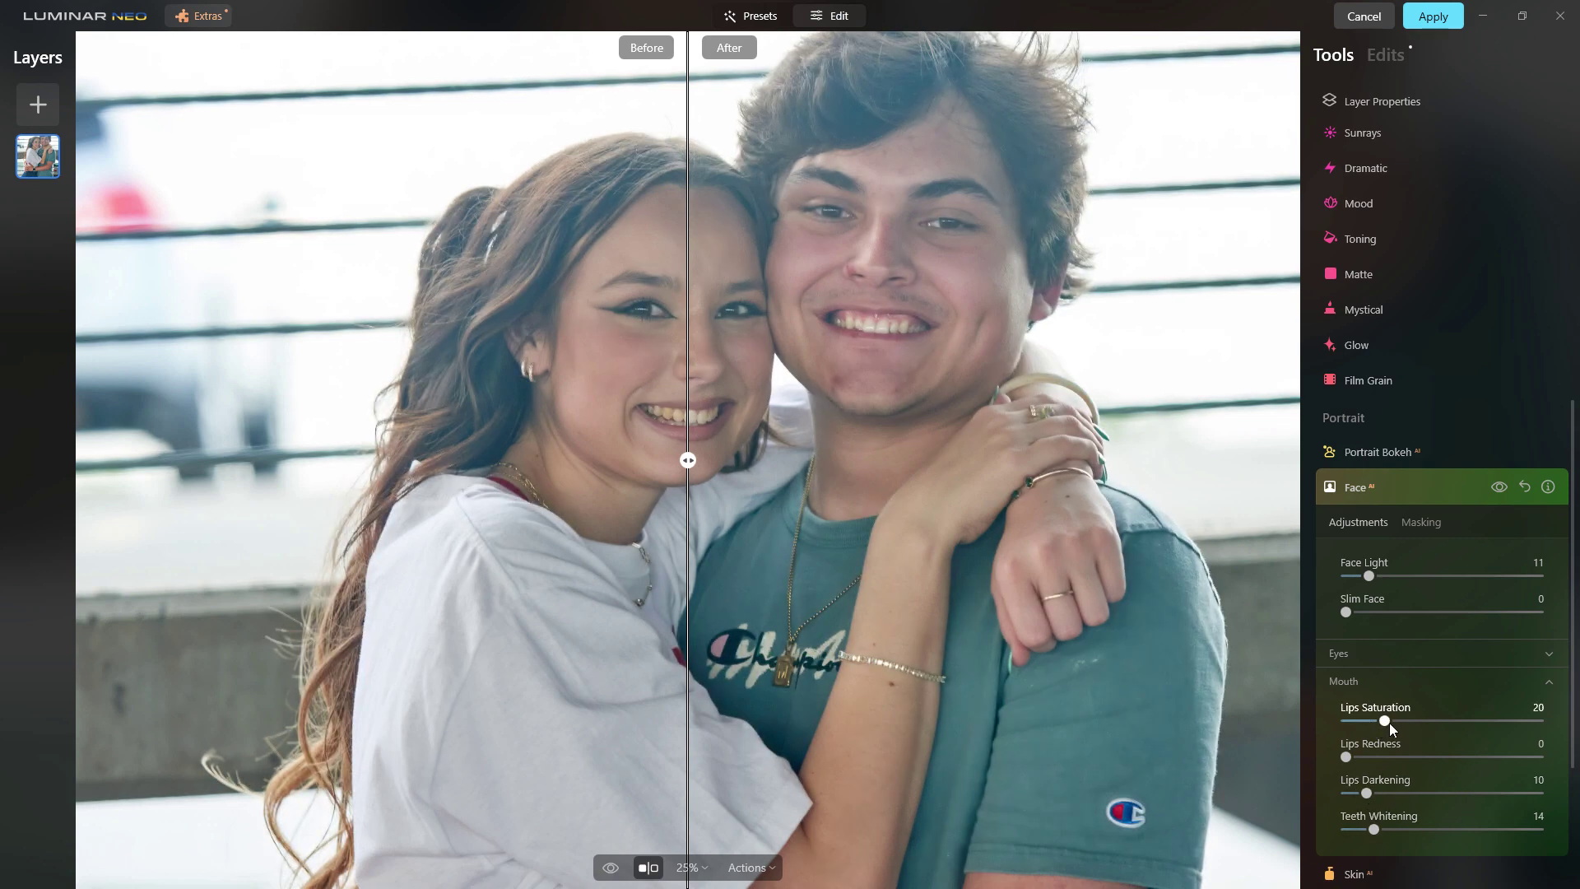
{"action": "left_click_drag", "start_coordinate": [1389, 722], "coordinate": [1395, 719]}
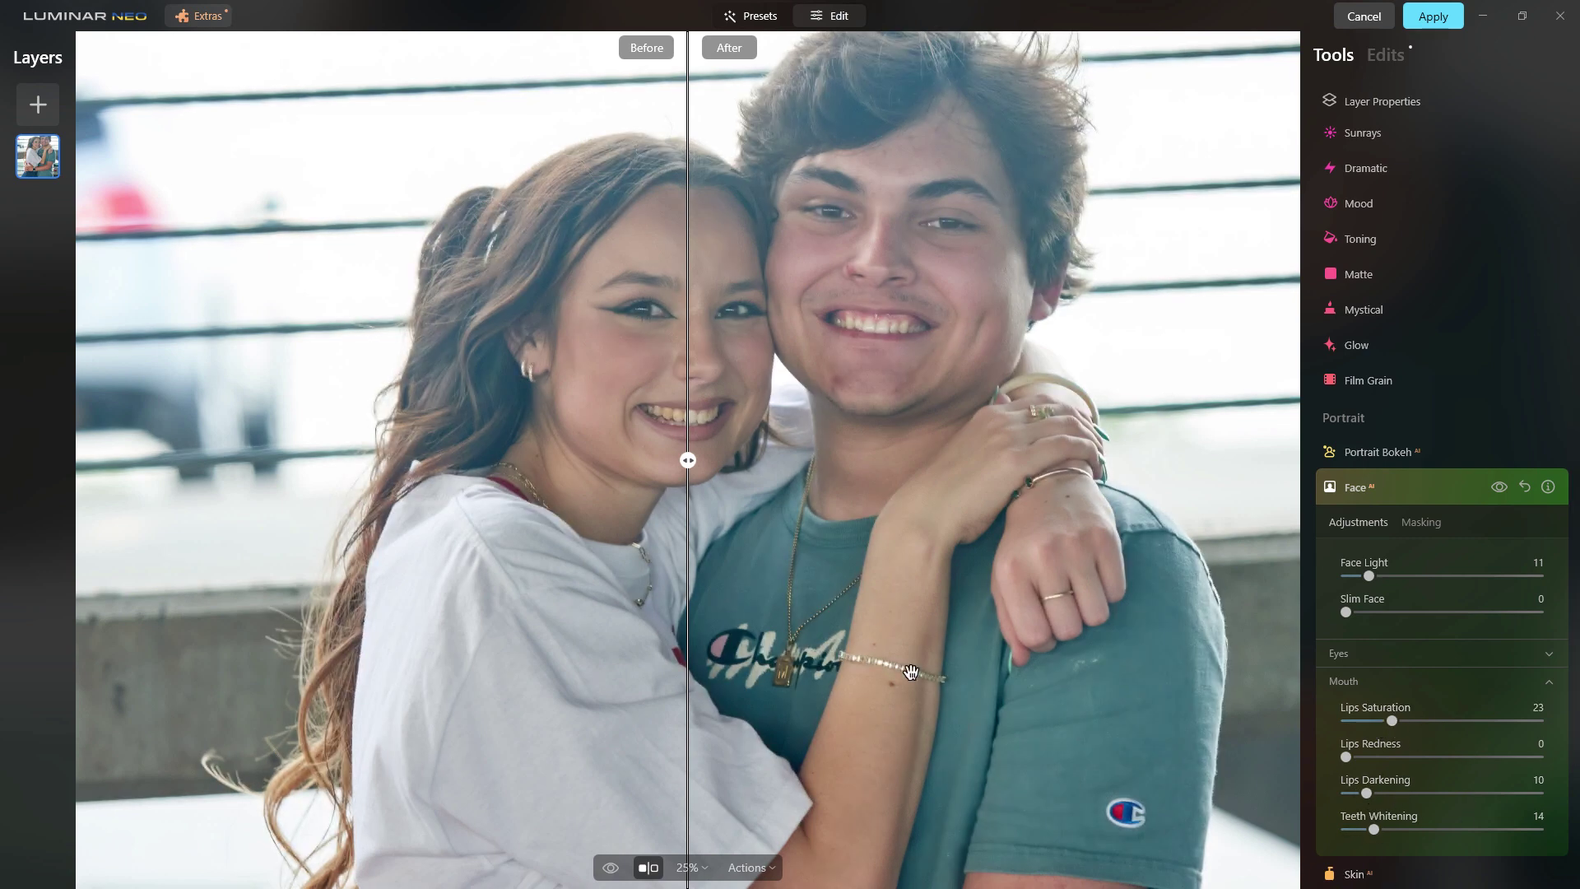
Compare the faces with and without the Face adjustments and raise Face Light slightly
{"action": "left_click_drag", "start_coordinate": [688, 460], "coordinate": [475, 549]}
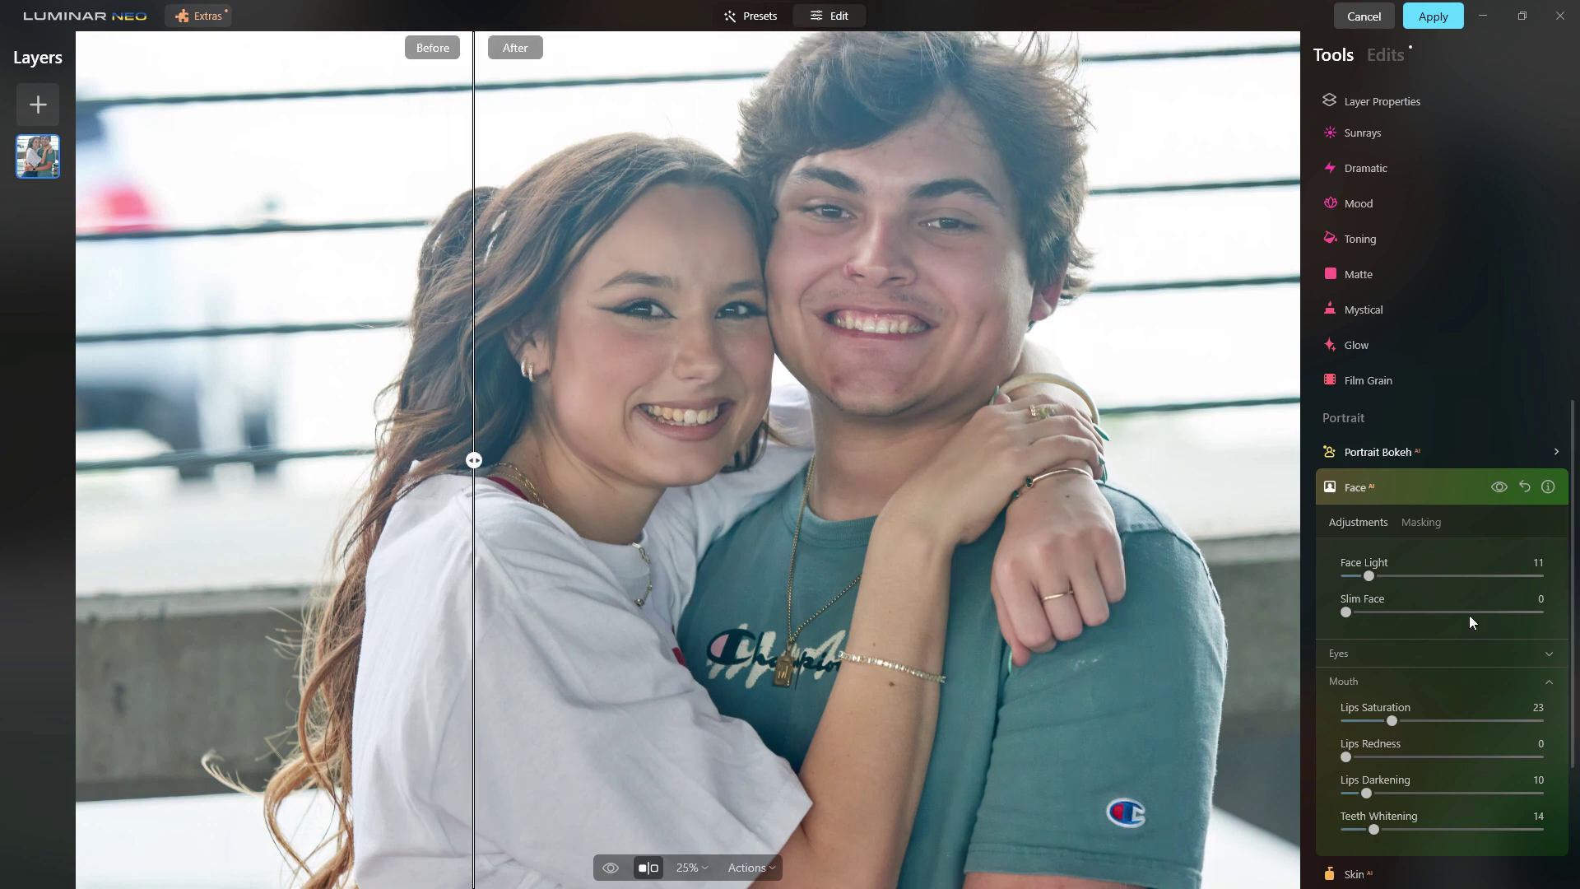
{"action": "left_click", "coordinate": [1500, 488]}
{"action": "left_click", "coordinate": [1500, 490]}
{"action": "left_click_drag", "start_coordinate": [1370, 576], "coordinate": [1380, 574]}
{"action": "left_click", "coordinate": [1391, 494]}
Set the Skin tool's Amount to 25, compare the skin with and without it, and apply the Luminar Neo edits
{"action": "left_click", "coordinate": [1382, 622]}
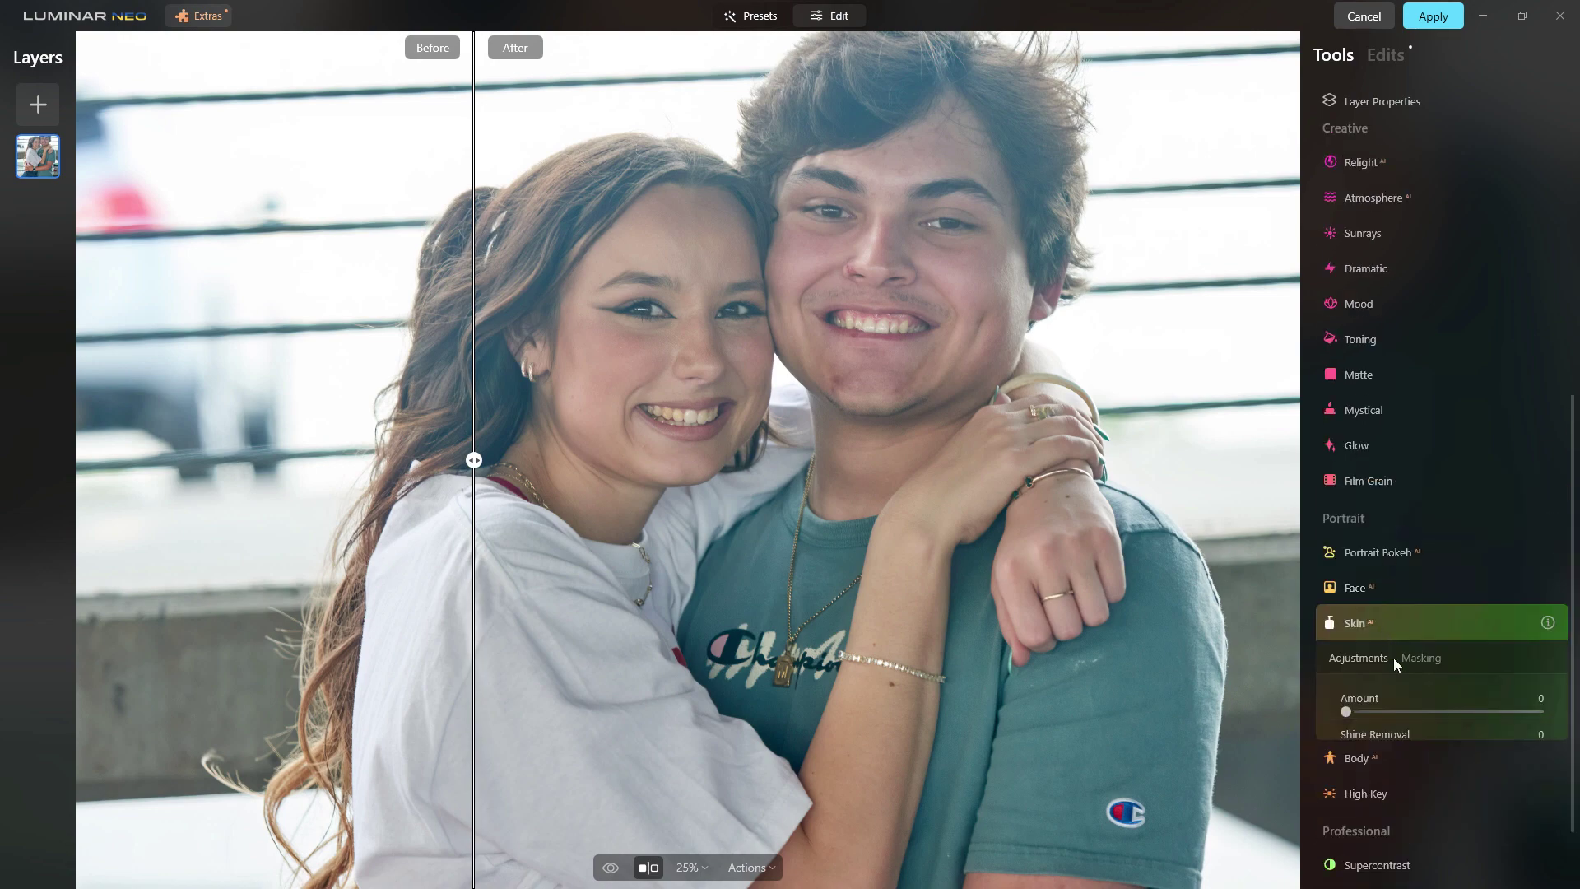
{"action": "left_click_drag", "start_coordinate": [1347, 711], "coordinate": [1399, 736]}
{"action": "left_click", "coordinate": [1499, 623]}
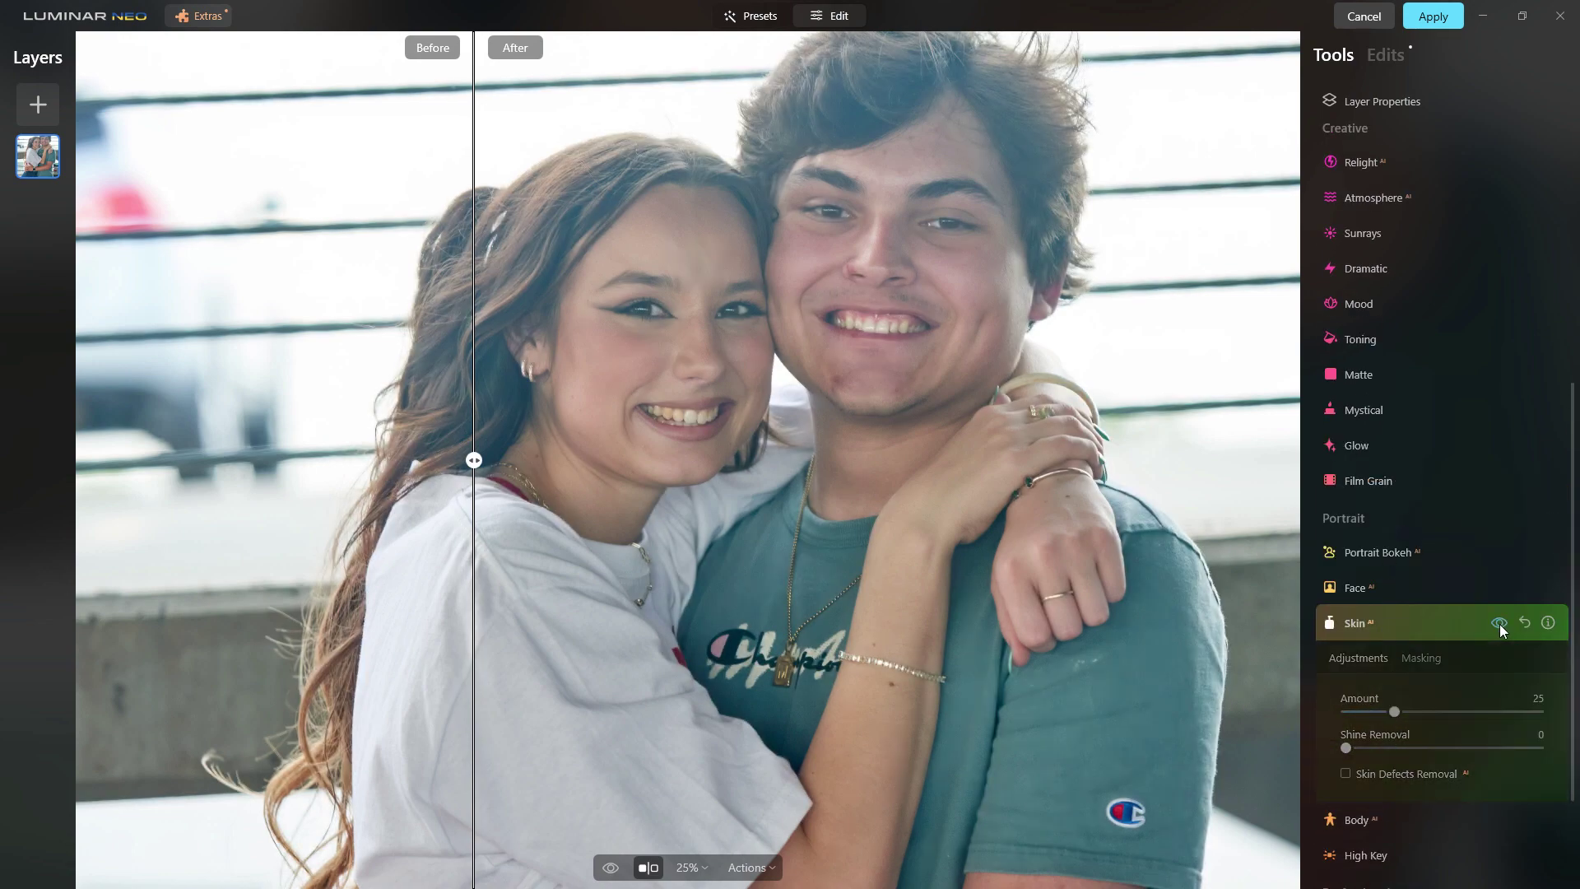
{"action": "left_click", "coordinate": [1499, 623]}
{"action": "left_click", "coordinate": [1499, 623]}
{"action": "left_click", "coordinate": [1499, 623]}
{"action": "left_click", "coordinate": [1499, 623]}
{"action": "left_click", "coordinate": [1499, 623]}
{"action": "left_click", "coordinate": [1427, 20]}
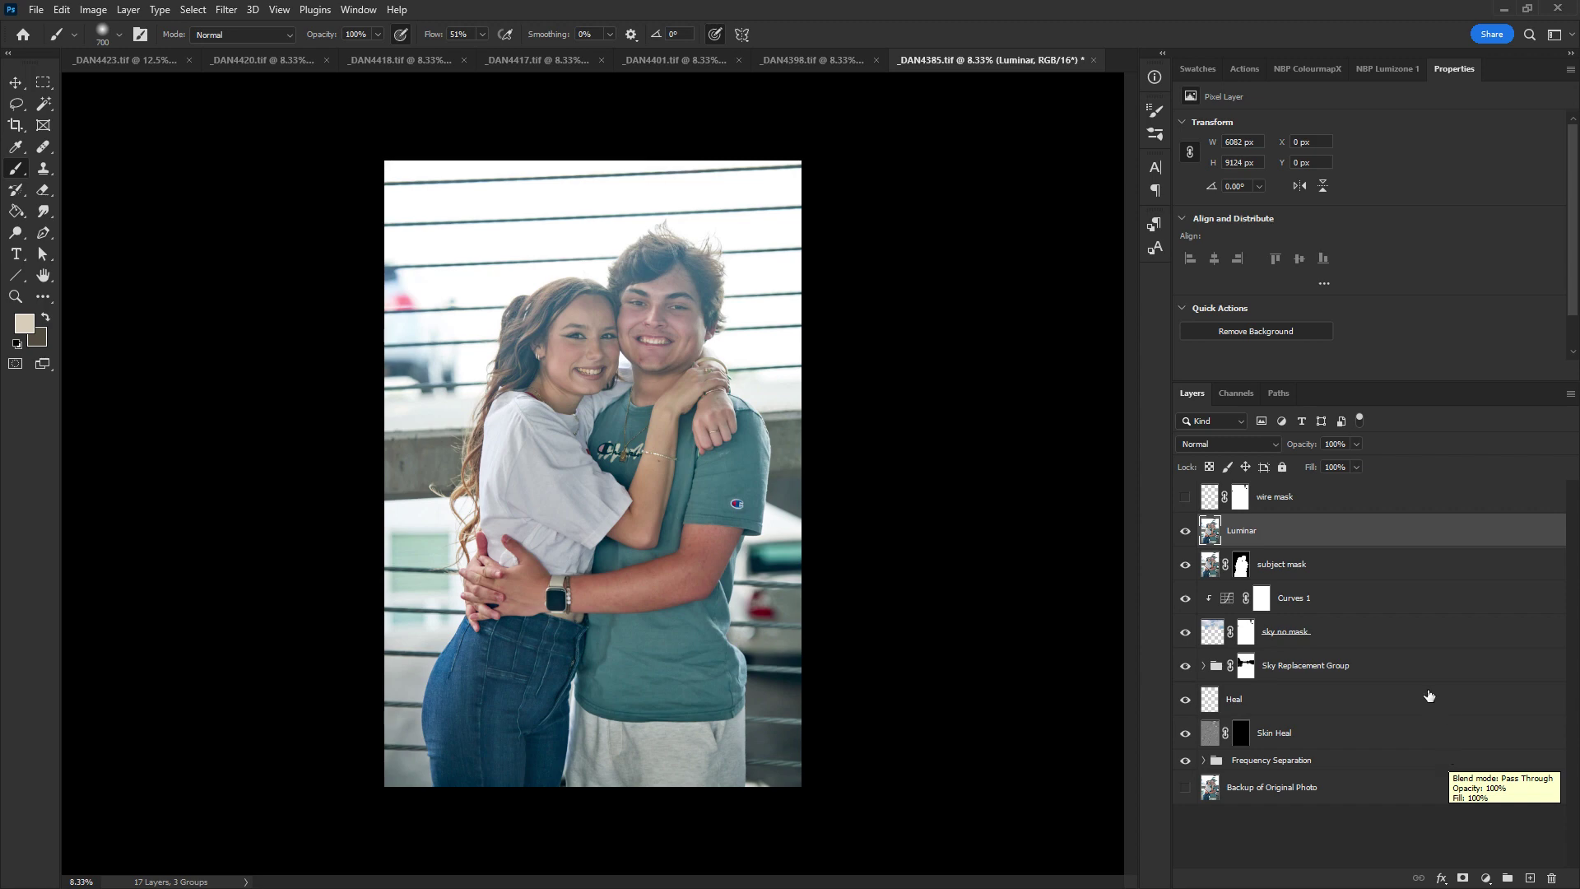
Add a Hue/Saturation adjustment layer above the Luminar layer and activate its on-image adjustment tool
{"action": "left_click", "coordinate": [1484, 880]}
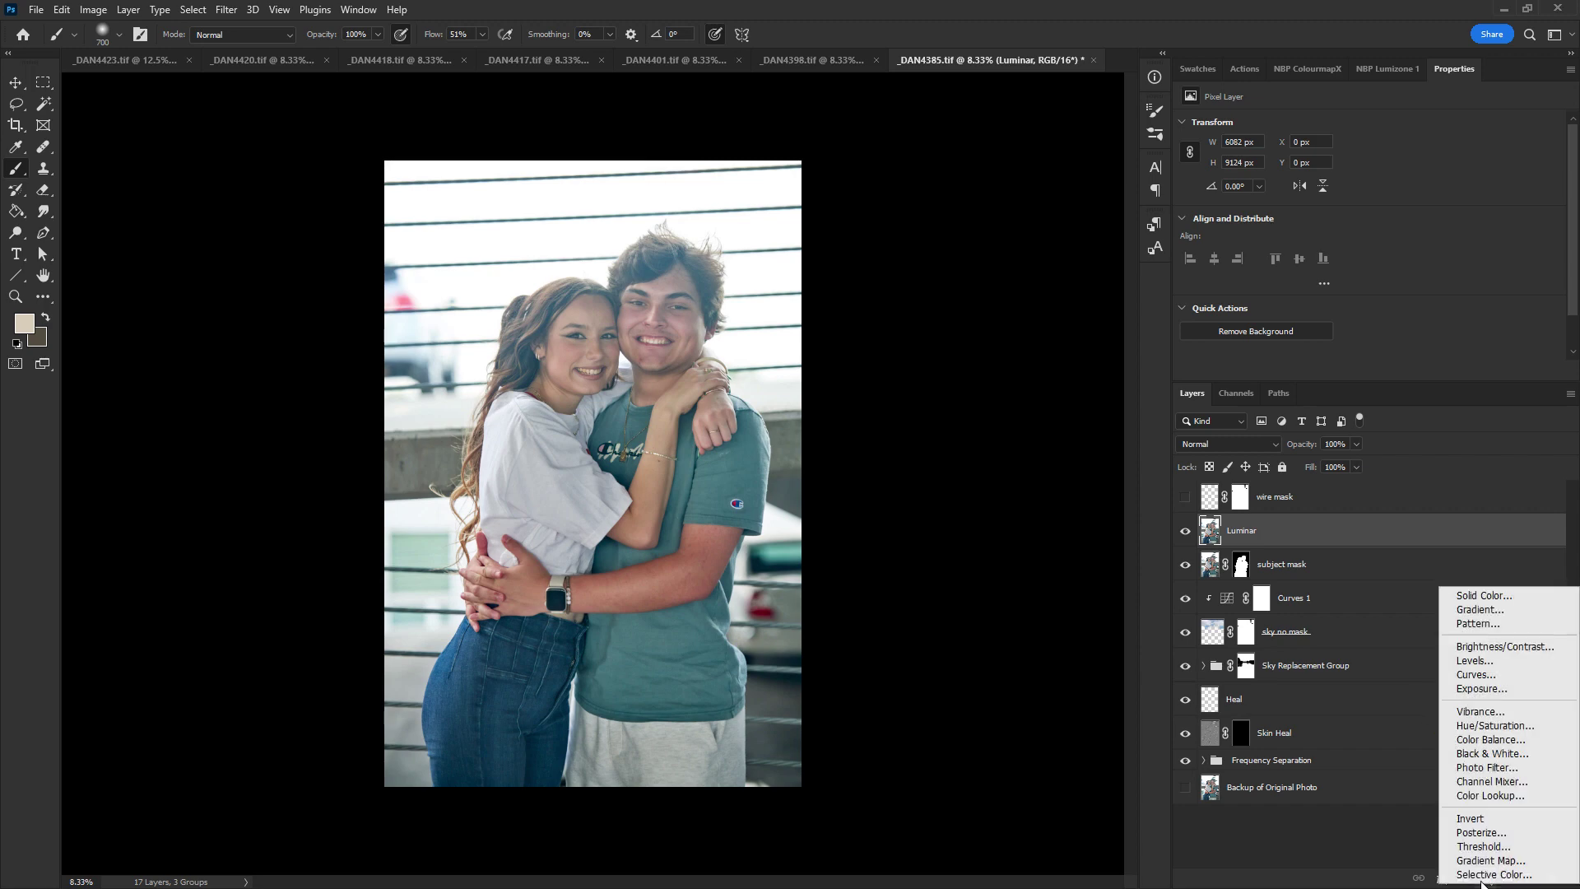
{"action": "left_click", "coordinate": [1492, 725]}
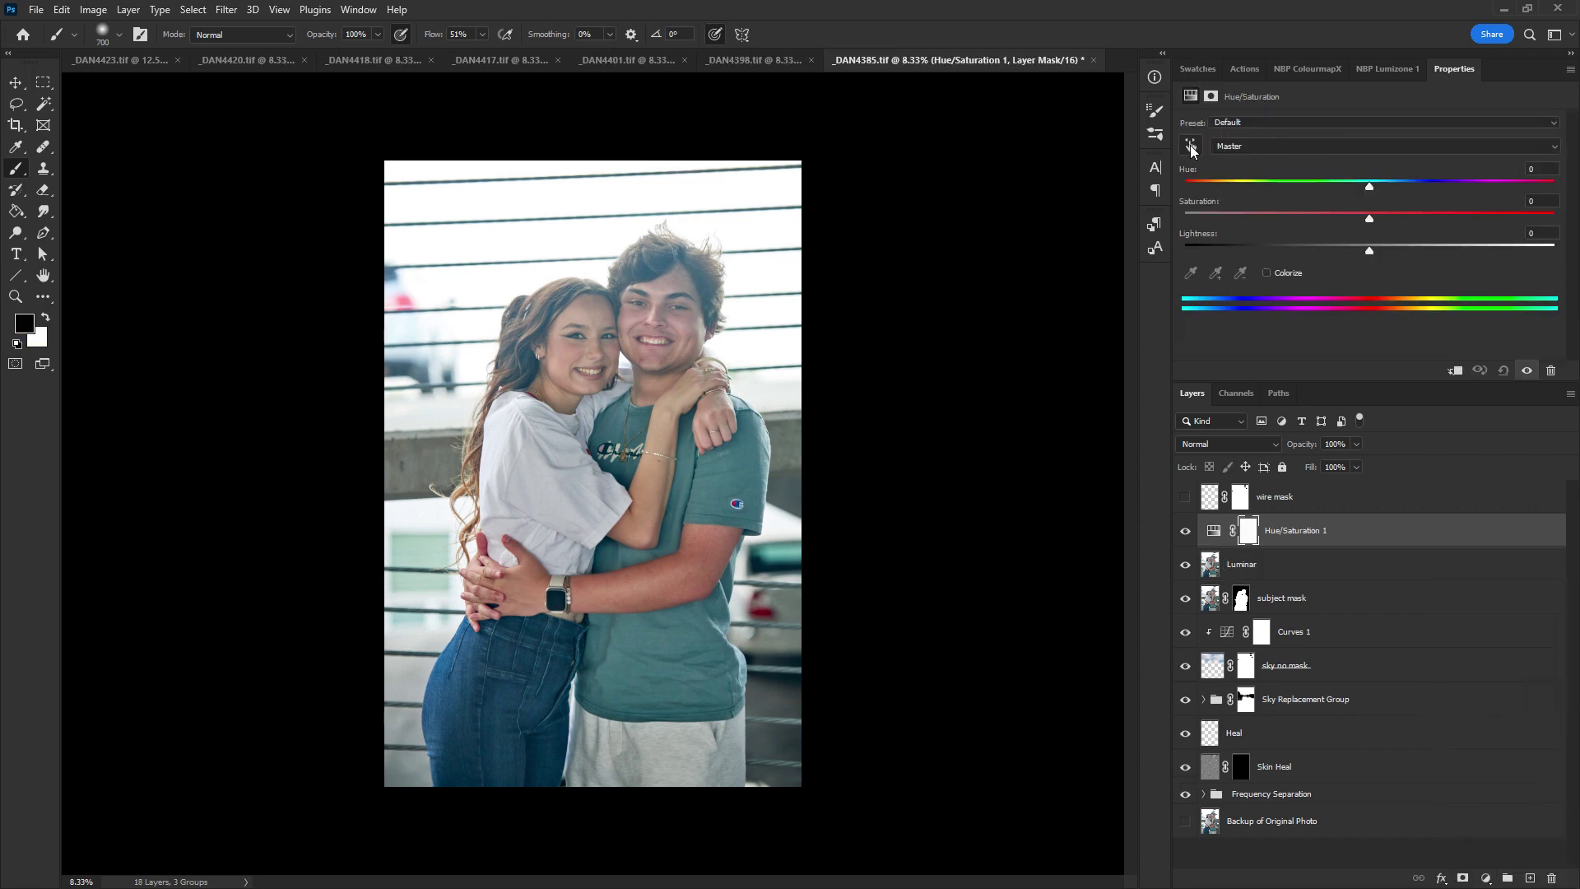
{"action": "key", "text": "ctrl+plus"}
{"action": "key", "text": "ctrl+plus"}
{"action": "left_click", "coordinate": [1191, 147]}
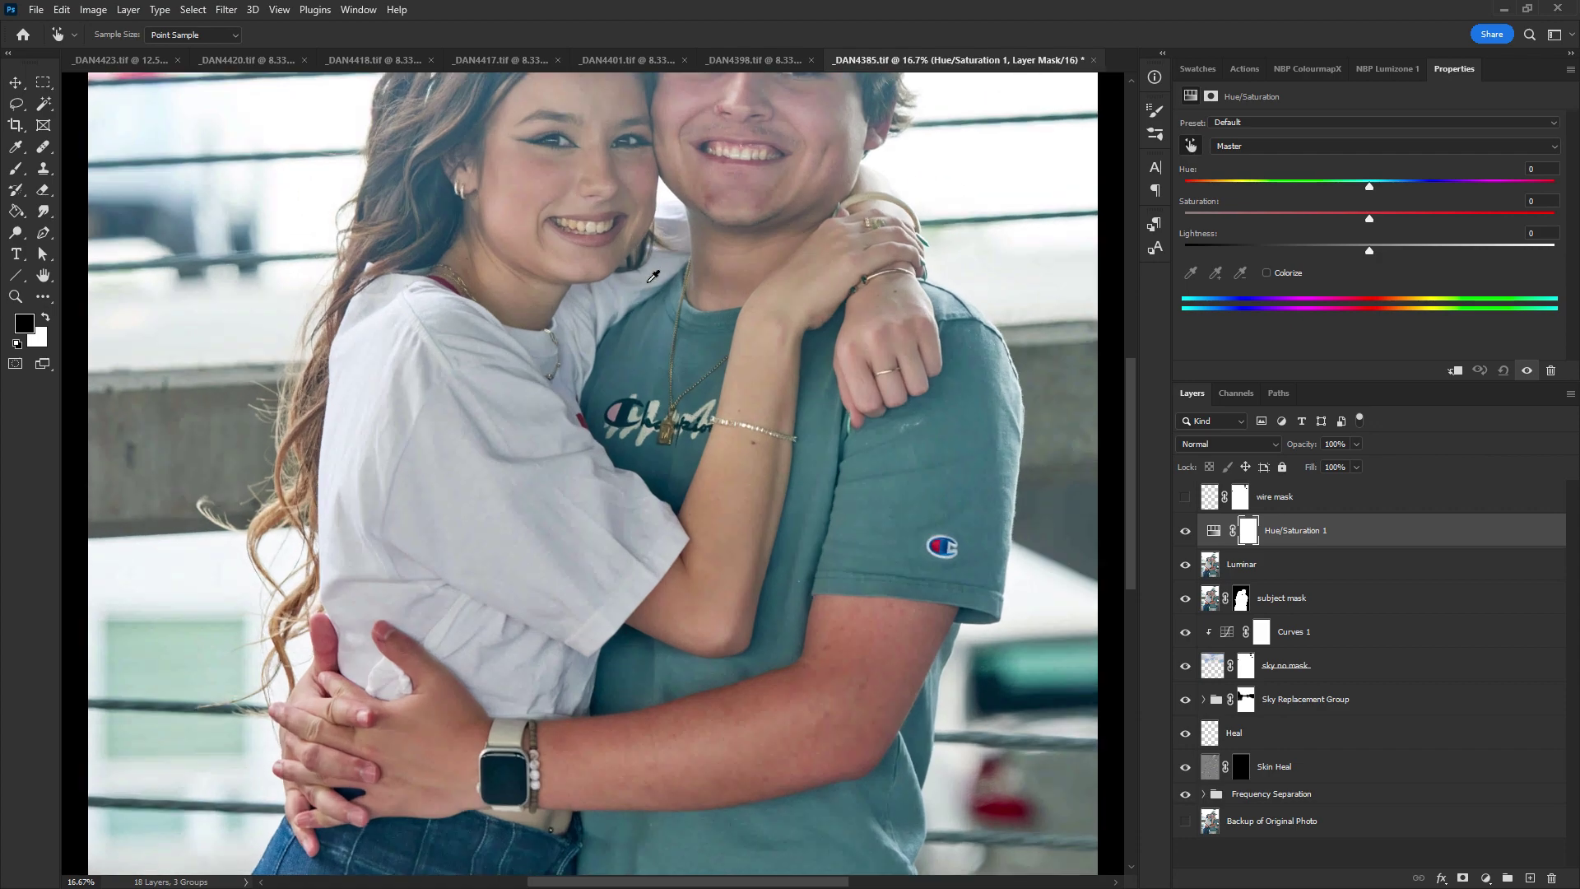
Sample the woman's teeth to target the Yellows, then set their saturation to -45 and lightness to +51
{"action": "key", "text": "ctrl+plus"}
{"action": "scroll", "coordinate": [584, 266], "scroll_direction": "up", "scroll_amount": 4}
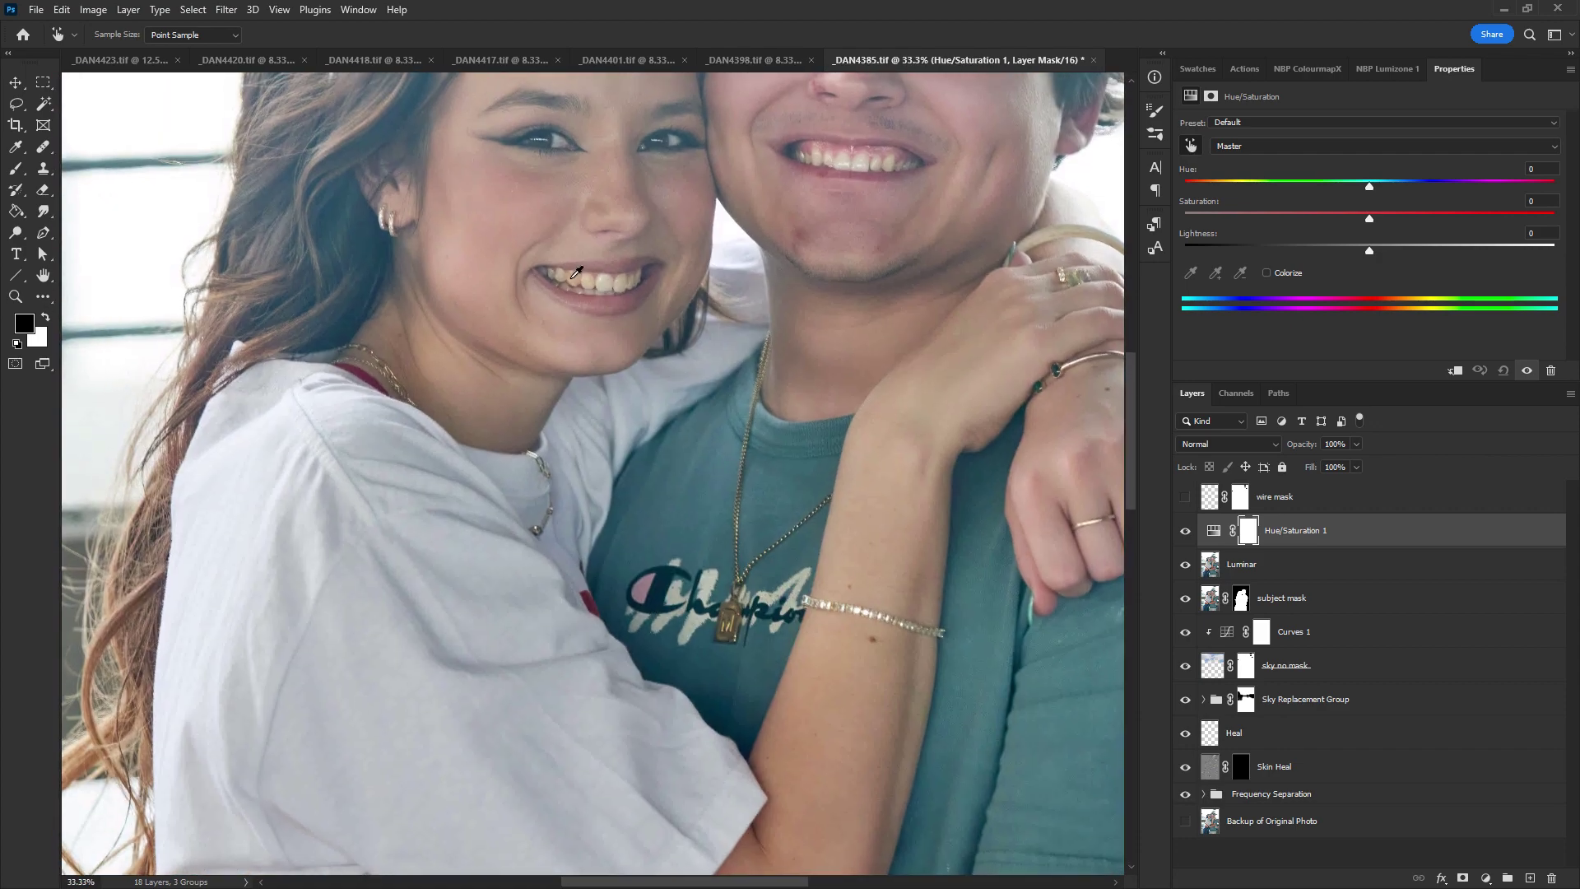
{"action": "left_click", "coordinate": [575, 279]}
{"action": "left_click_drag", "start_coordinate": [1369, 218], "coordinate": [1287, 224]}
{"action": "left_click", "coordinate": [1453, 250]}
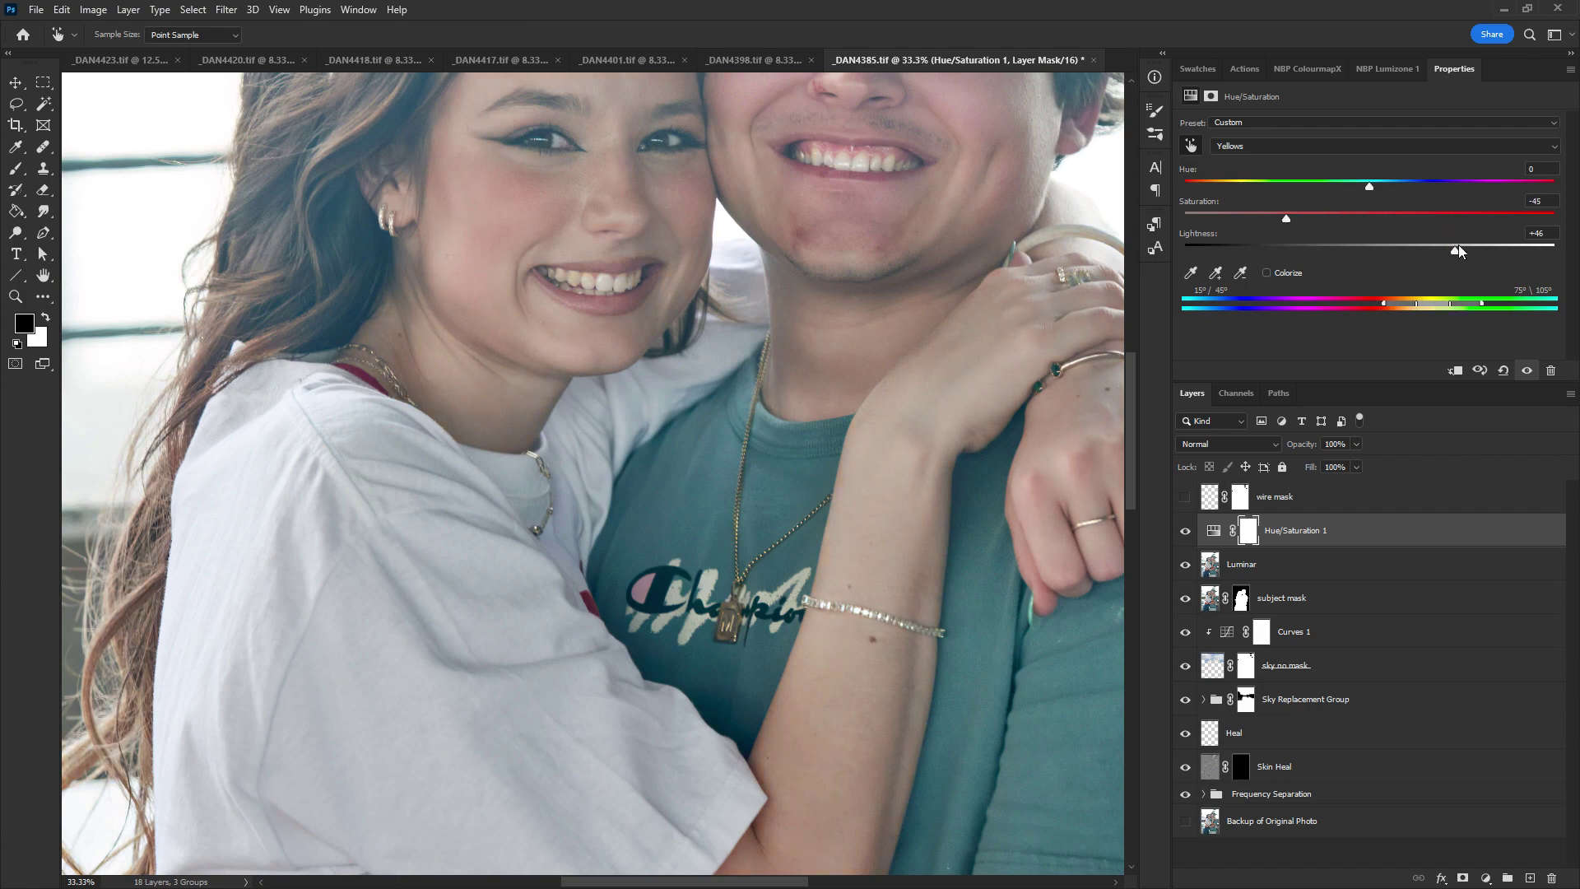
{"action": "left_click_drag", "start_coordinate": [1467, 251], "coordinate": [1464, 251]}
Invert the Hue/Saturation layer's mask to black to hide the adjustment
{"action": "left_click_drag", "start_coordinate": [956, 342], "coordinate": [882, 564]}
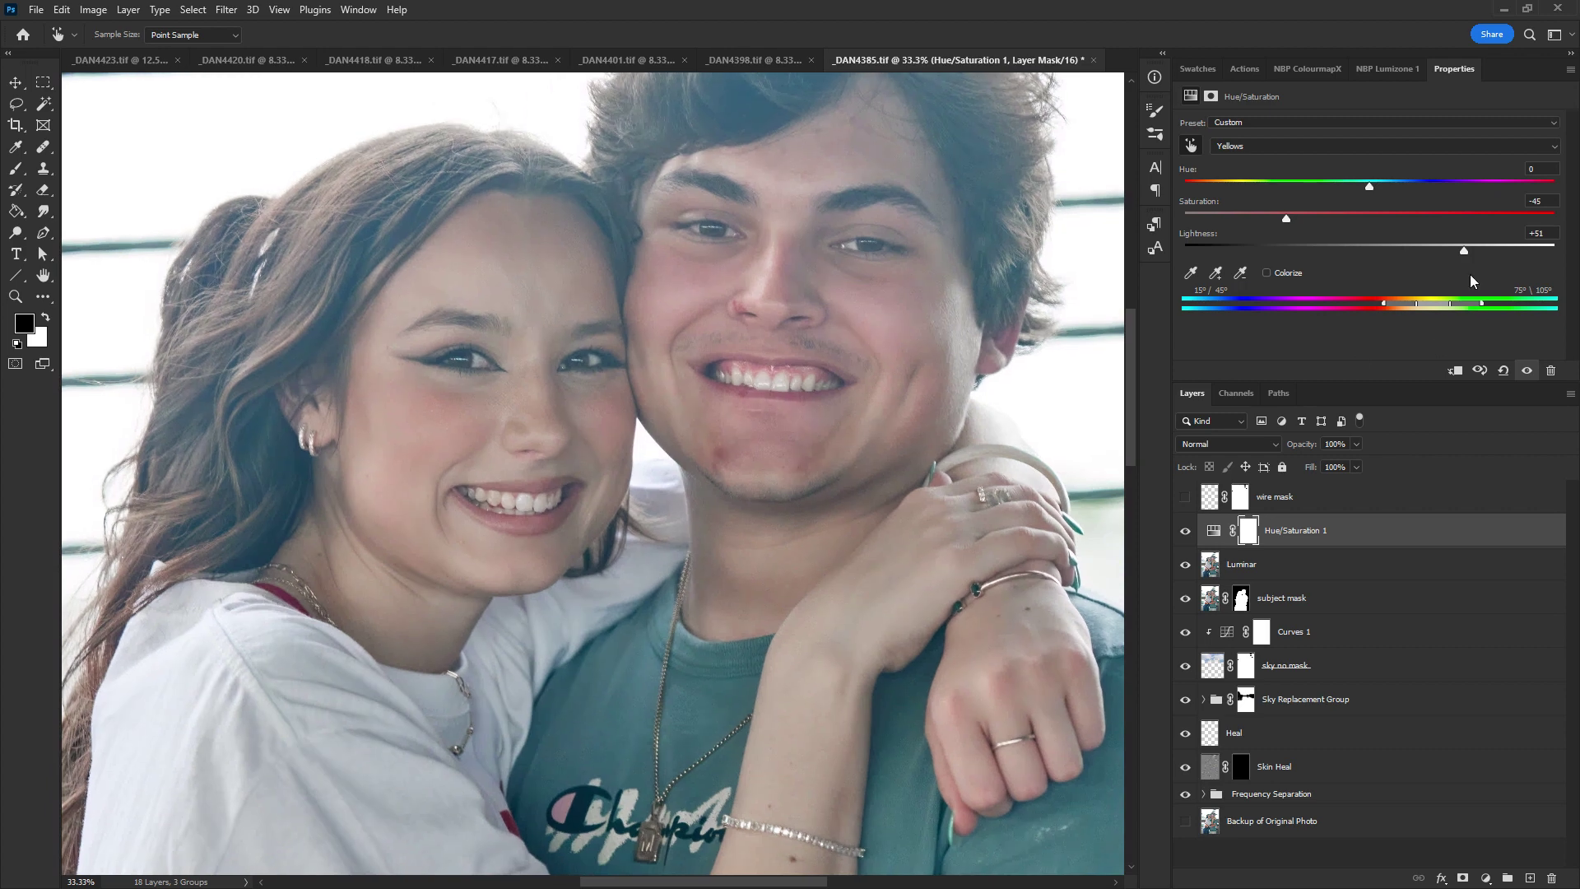
{"action": "key", "text": "b"}
{"action": "left_click", "coordinate": [1249, 531]}
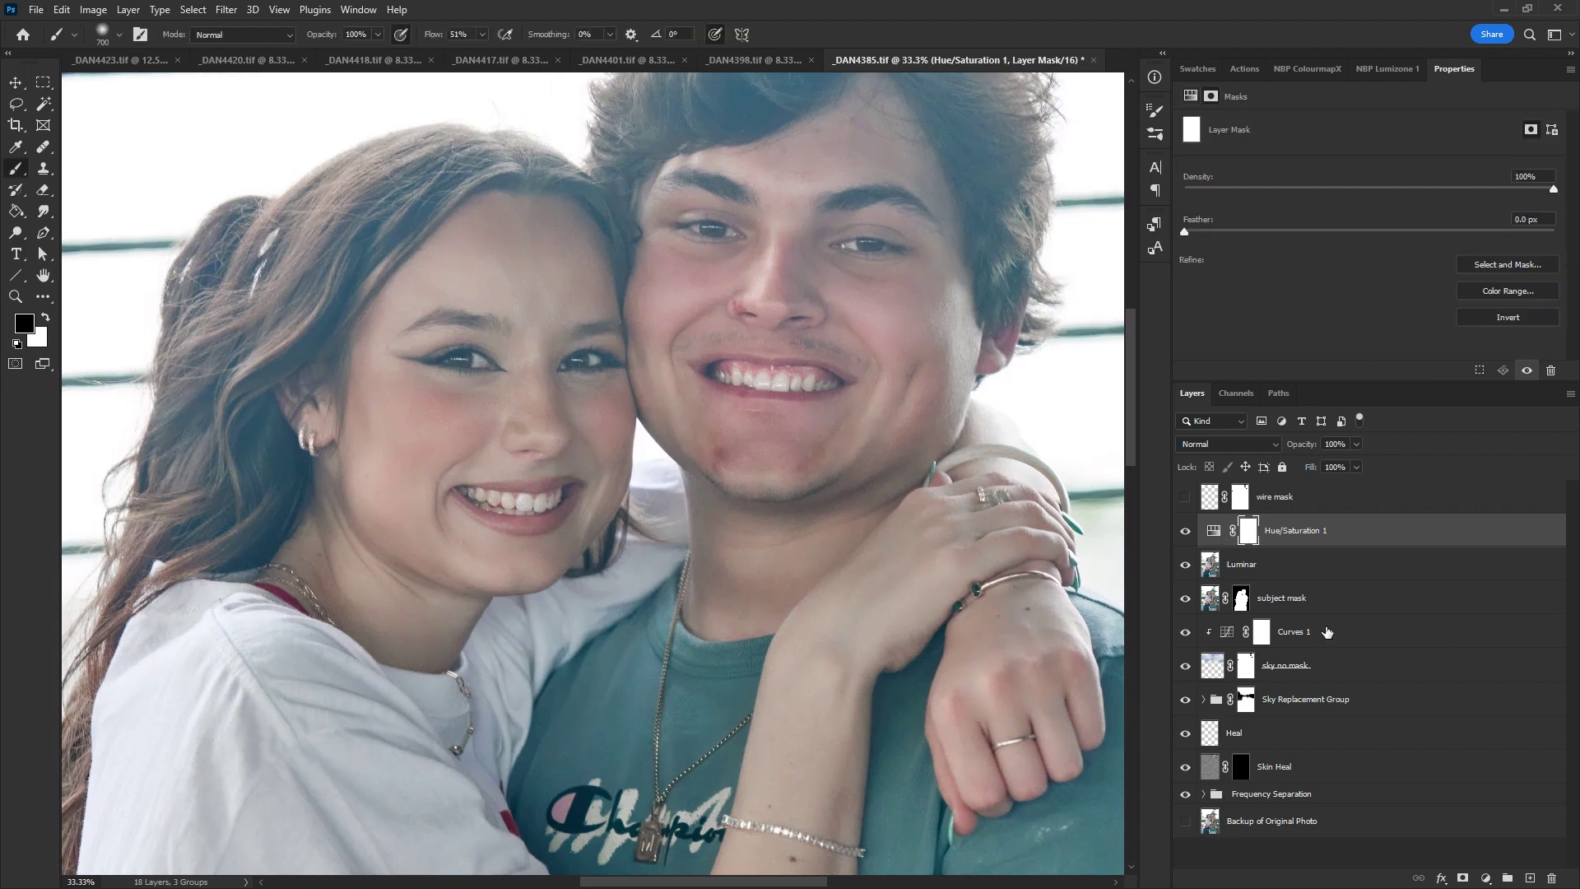
{"action": "key", "text": "ctrl+i"}
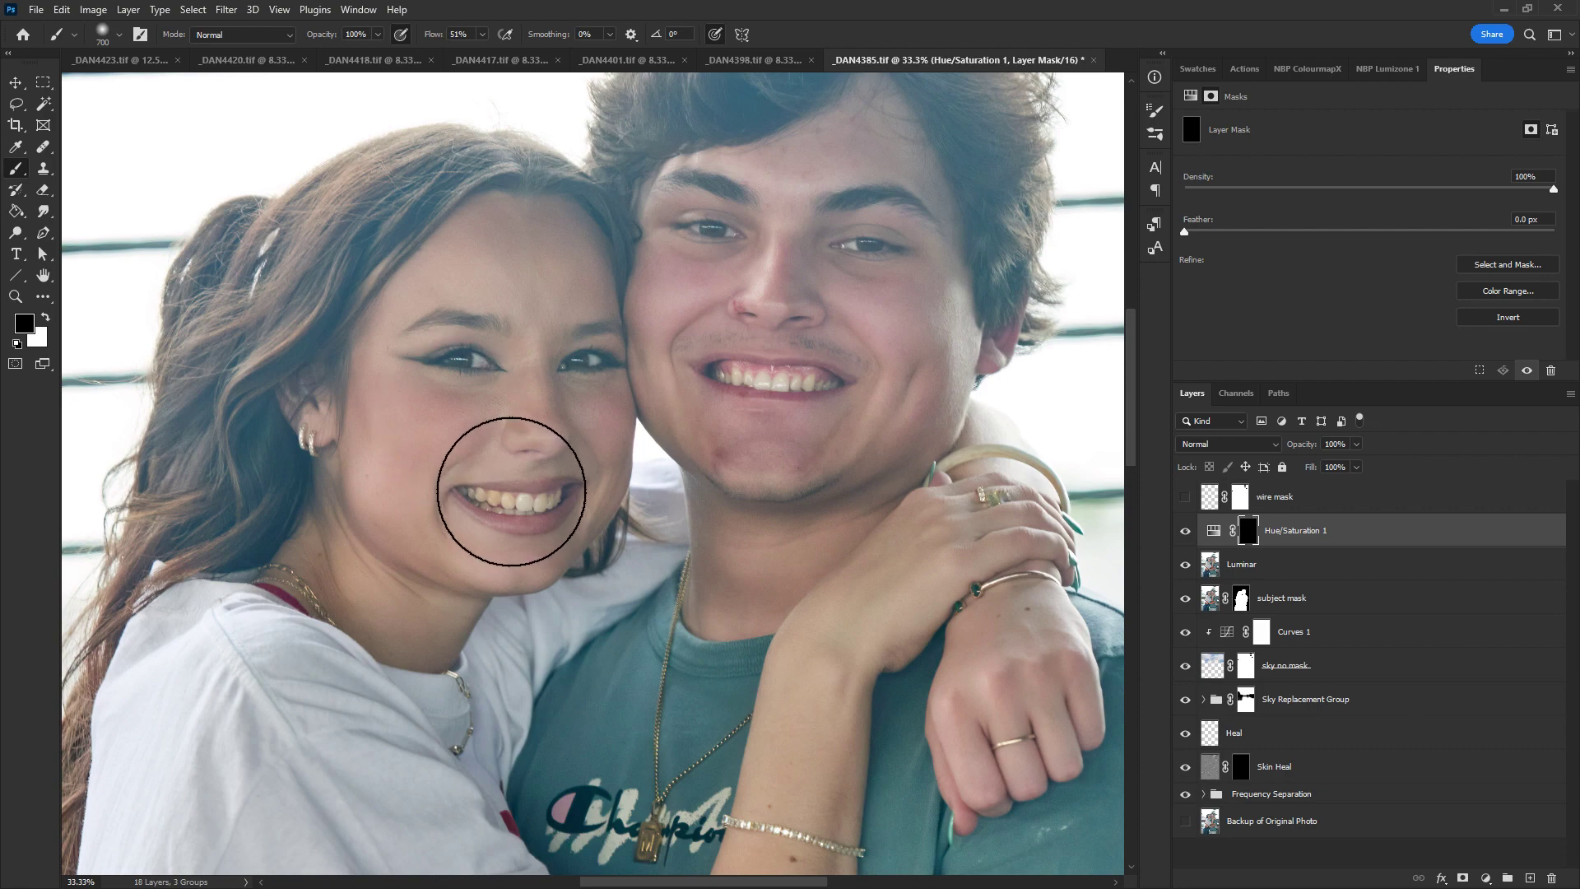
Paint white over the couple's teeth on the Hue/Saturation mask with an 80 px brush
{"action": "key", "text": "bracketleft"}
{"action": "key", "text": "bracketleft"}
{"action": "key", "text": "bracketleft"}
{"action": "key", "text": "bracketleft"}
{"action": "key", "text": "bracketleft"}
{"action": "key", "text": "bracketleft"}
{"action": "key", "text": "bracketleft"}
{"action": "key", "text": "bracketleft"}
{"action": "key", "text": "bracketleft"}
{"action": "key", "text": "bracketleft"}
{"action": "key", "text": "bracketleft"}
{"action": "key", "text": "bracketleft"}
{"action": "key", "text": "x"}
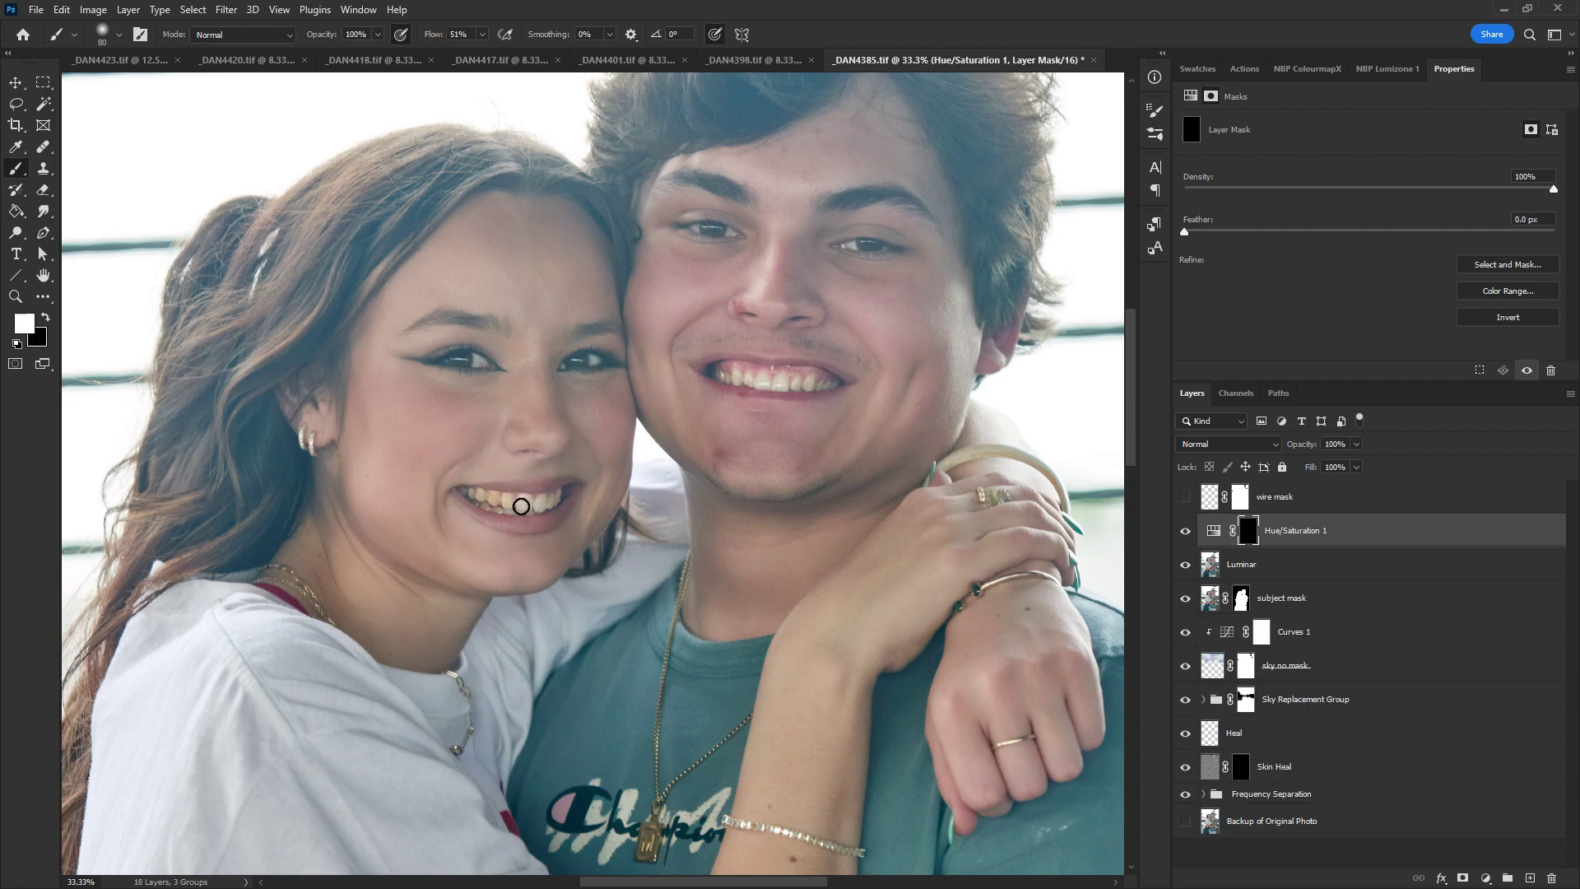
{"action": "mouse_move", "coordinate": [505, 507]}
{"action": "left_mouse_down"}
{"action": "mouse_move", "coordinate": [564, 498]}
{"action": "mouse_move", "coordinate": [476, 495]}
{"action": "mouse_move", "coordinate": [567, 495]}
{"action": "left_mouse_up"}
Try lowering the Hue/Saturation layer's Master saturation to -74 and undo the change
{"action": "left_click", "coordinate": [1213, 531]}
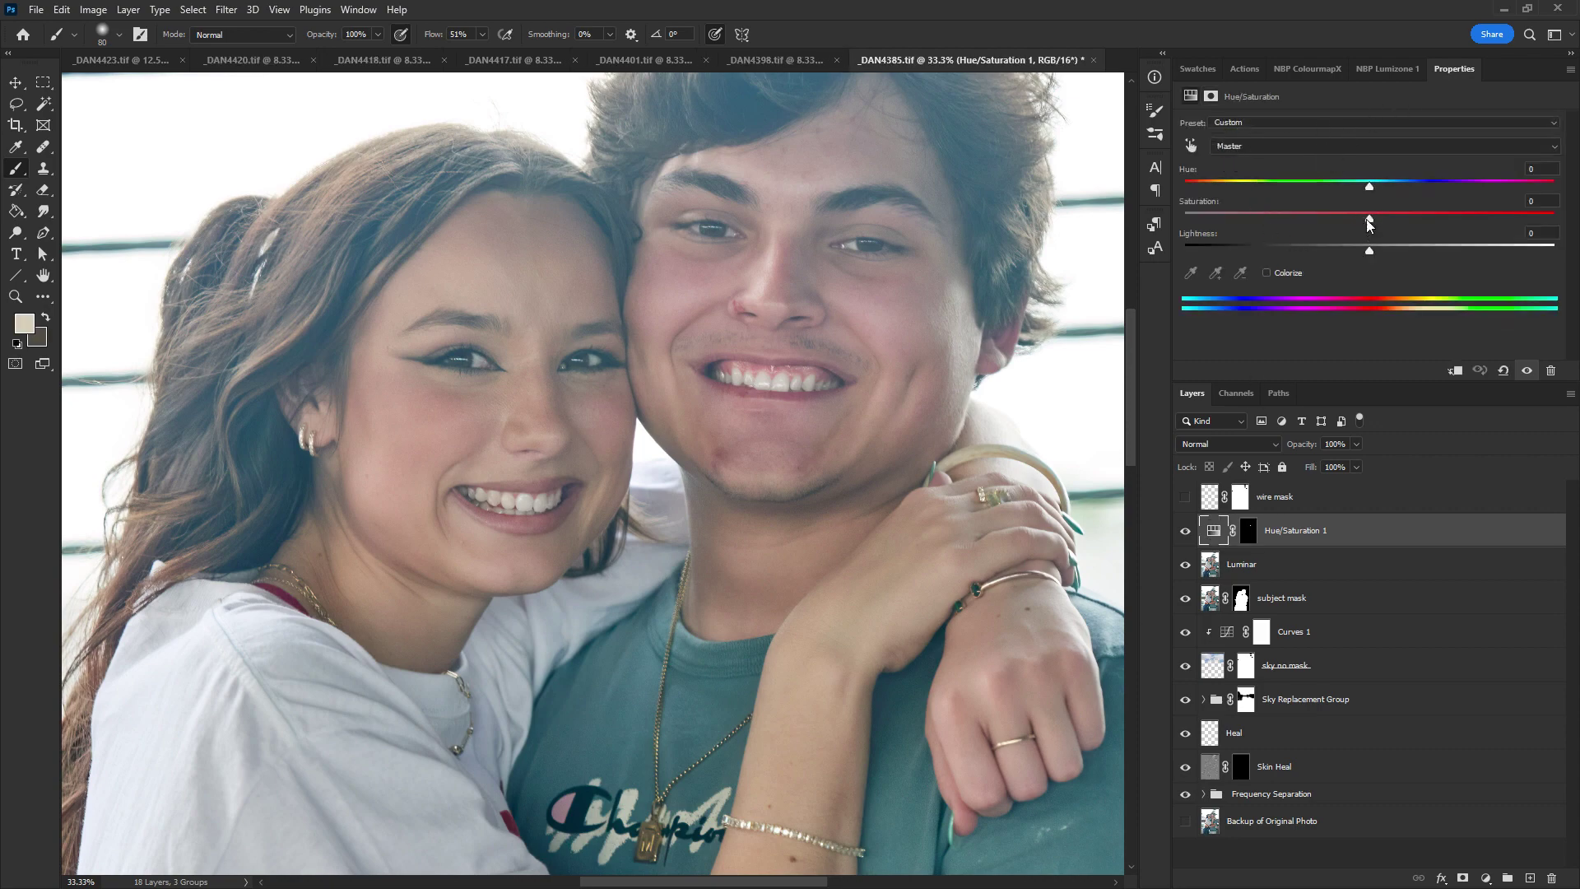
{"action": "left_click_drag", "start_coordinate": [1368, 219], "coordinate": [1218, 231]}
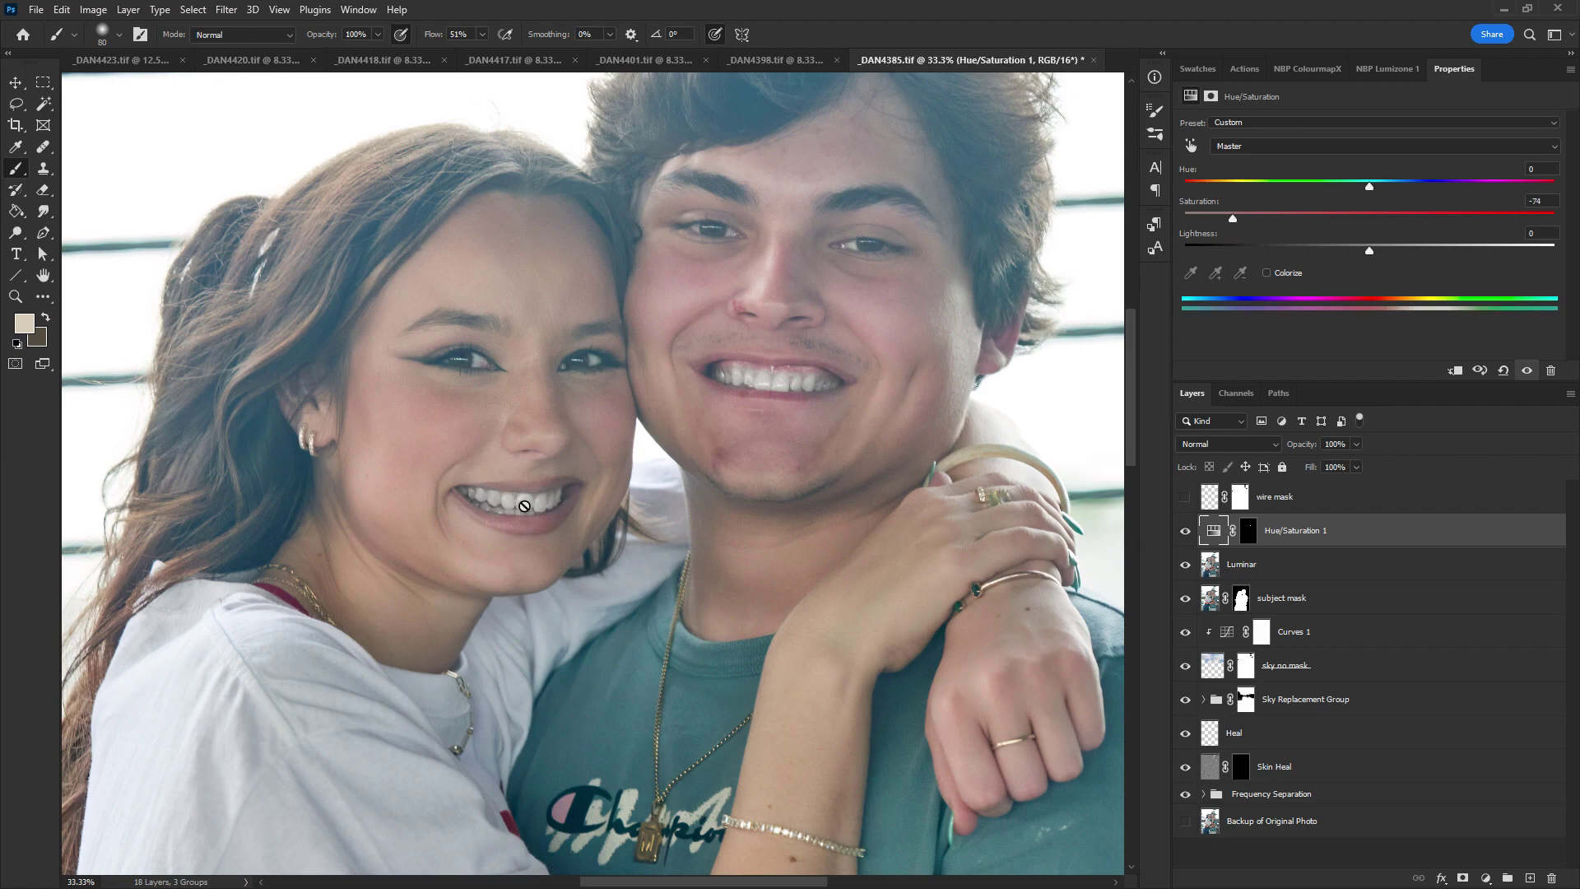
{"action": "key", "text": "ctrl+z"}
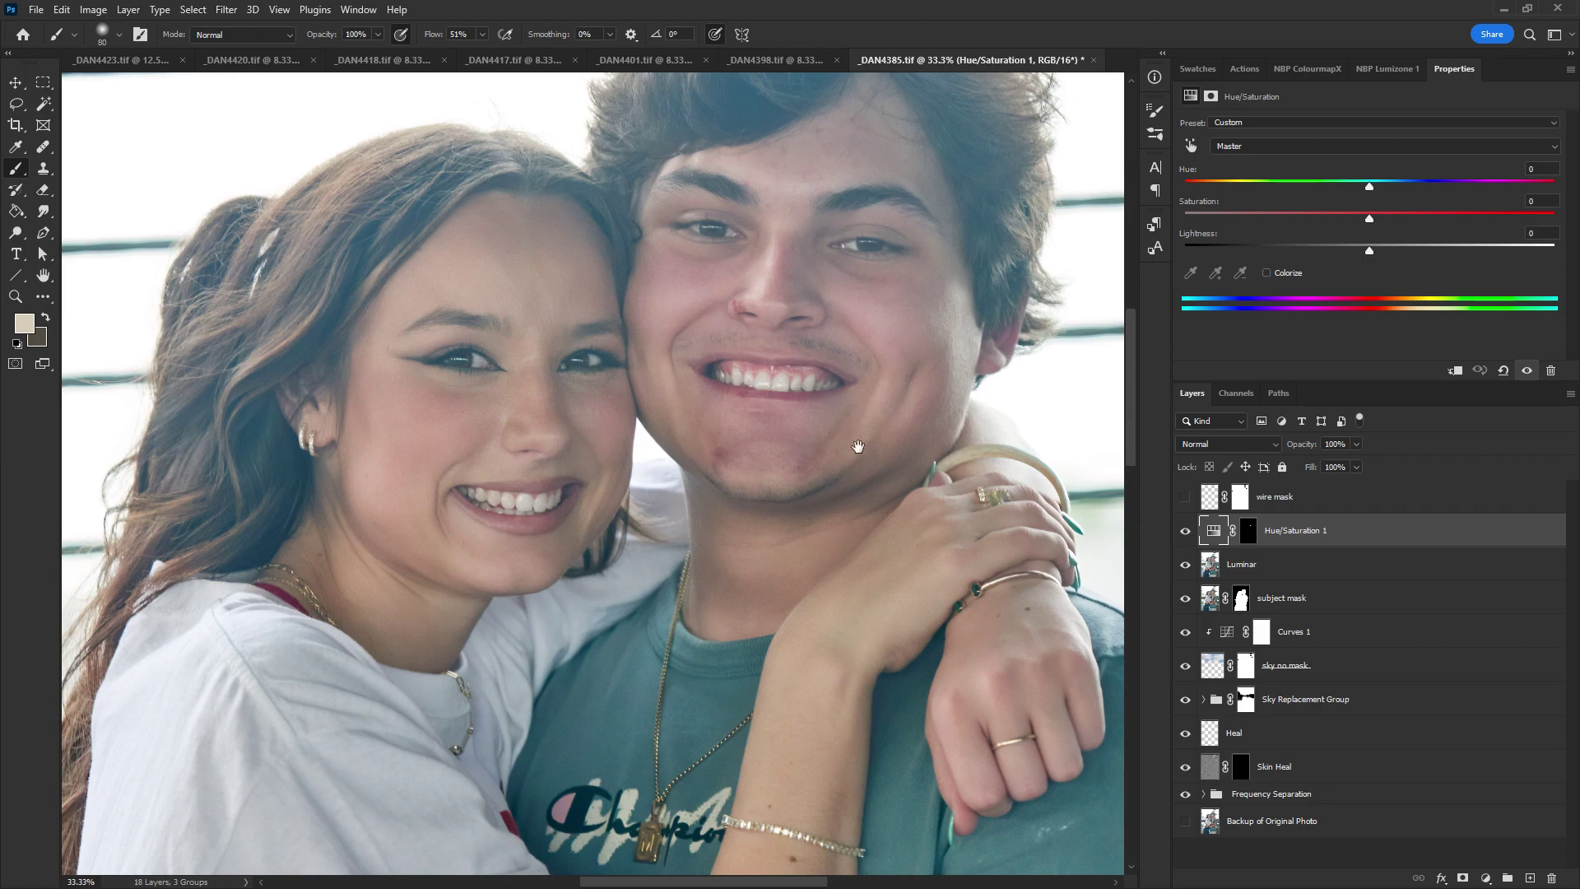
Examine the couple's teeth and compare the photo with the Hue/Saturation layer hidden and shown
{"action": "left_click_drag", "start_coordinate": [857, 447], "coordinate": [826, 568]}
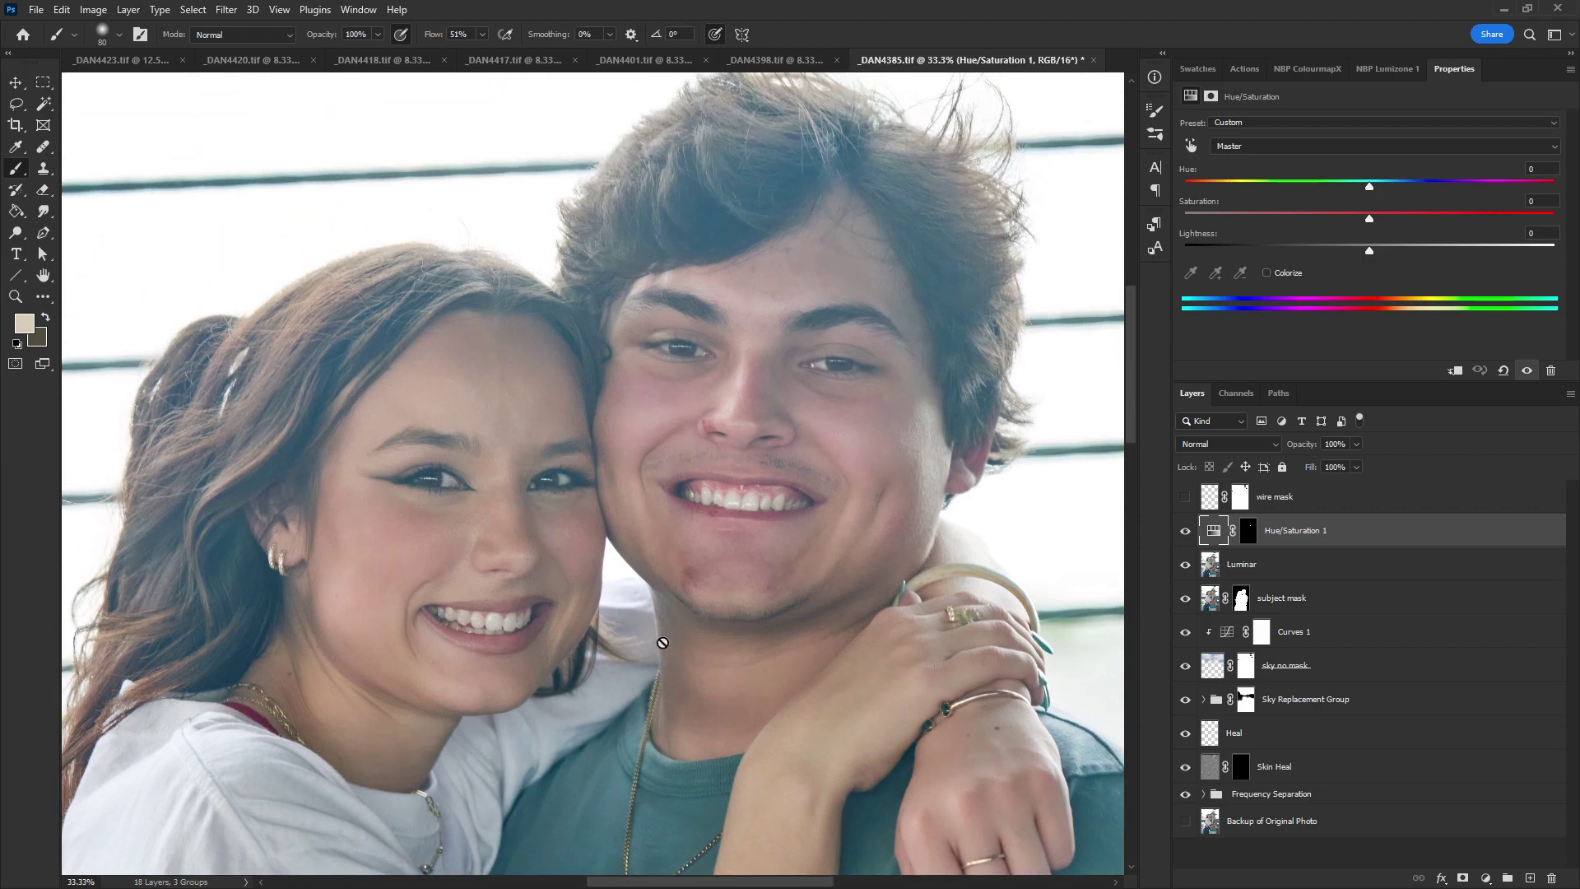
{"action": "key", "text": "ctrl+minus"}
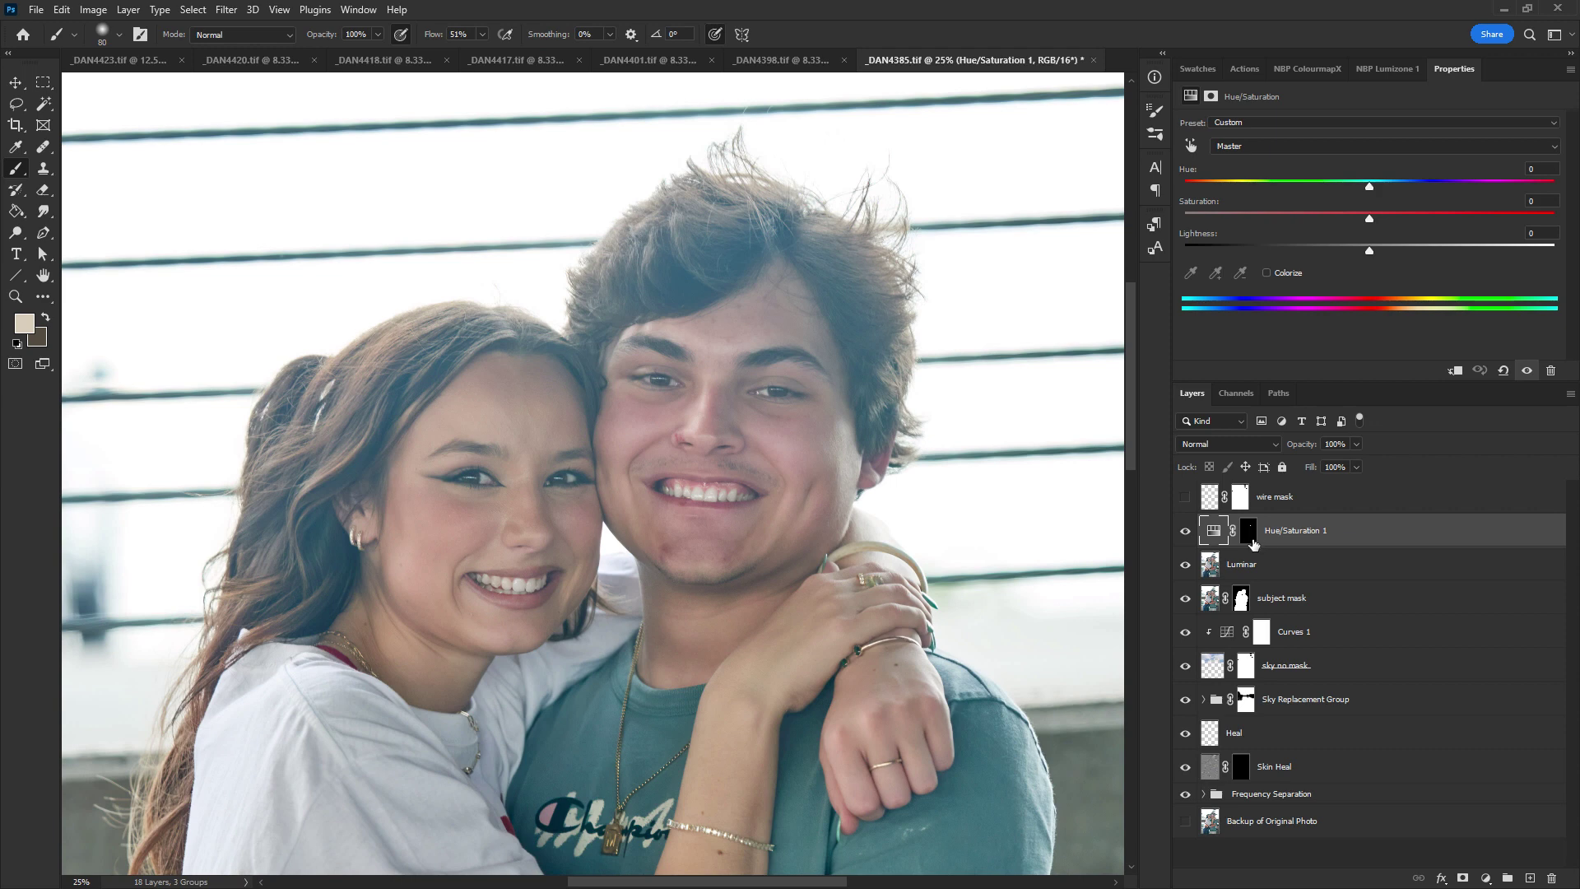
{"action": "left_click_drag", "start_coordinate": [990, 650], "coordinate": [985, 627]}
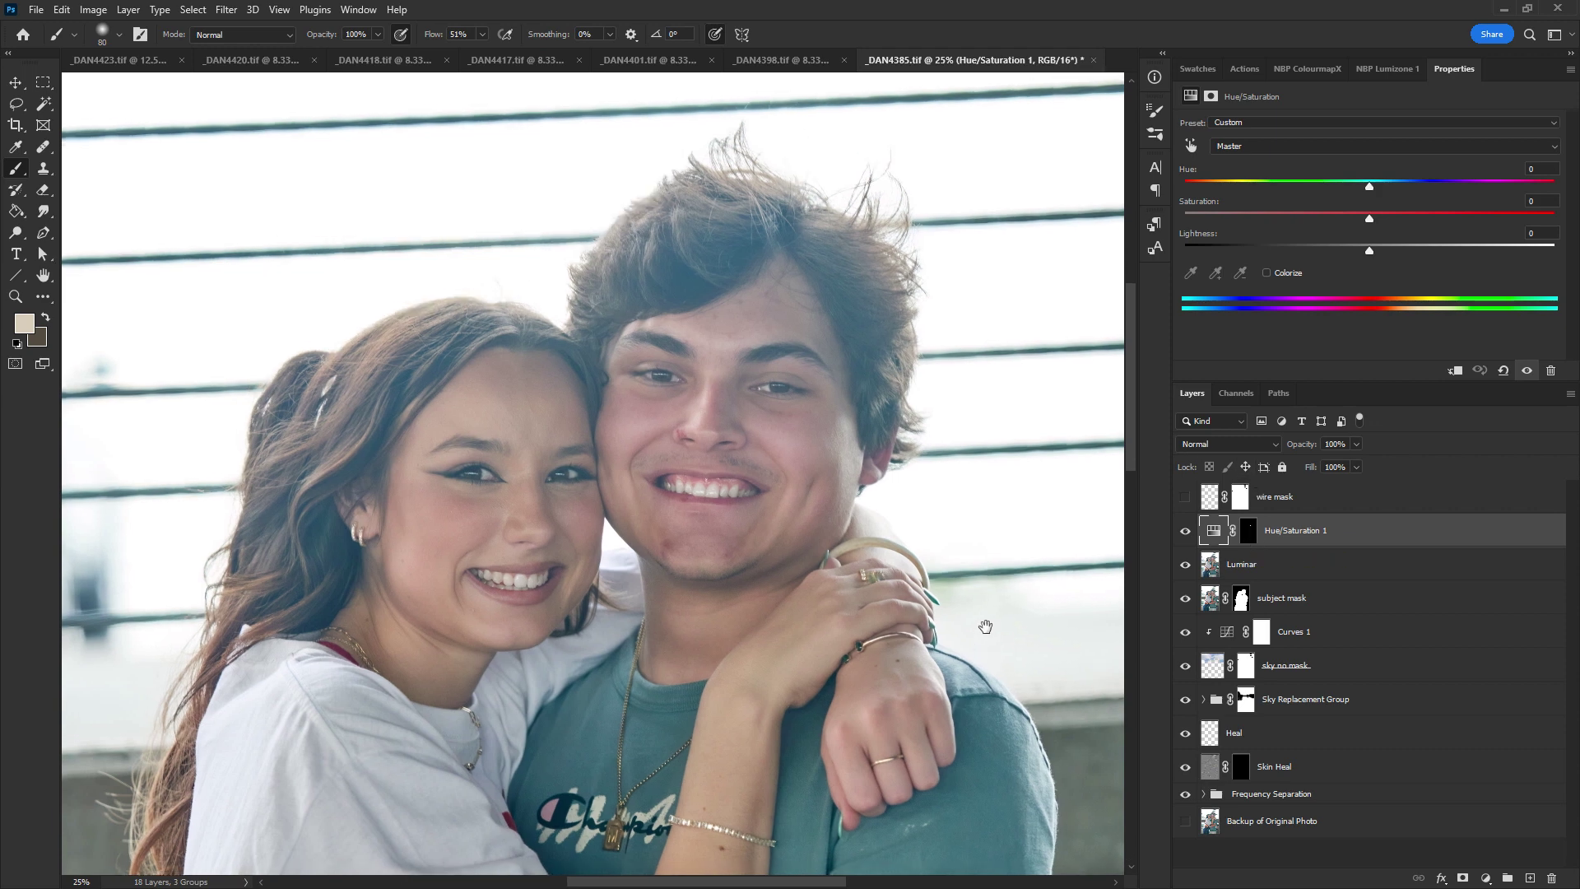
{"action": "key", "text": "ctrl+minus"}
{"action": "left_click_drag", "start_coordinate": [987, 627], "coordinate": [1068, 543]}
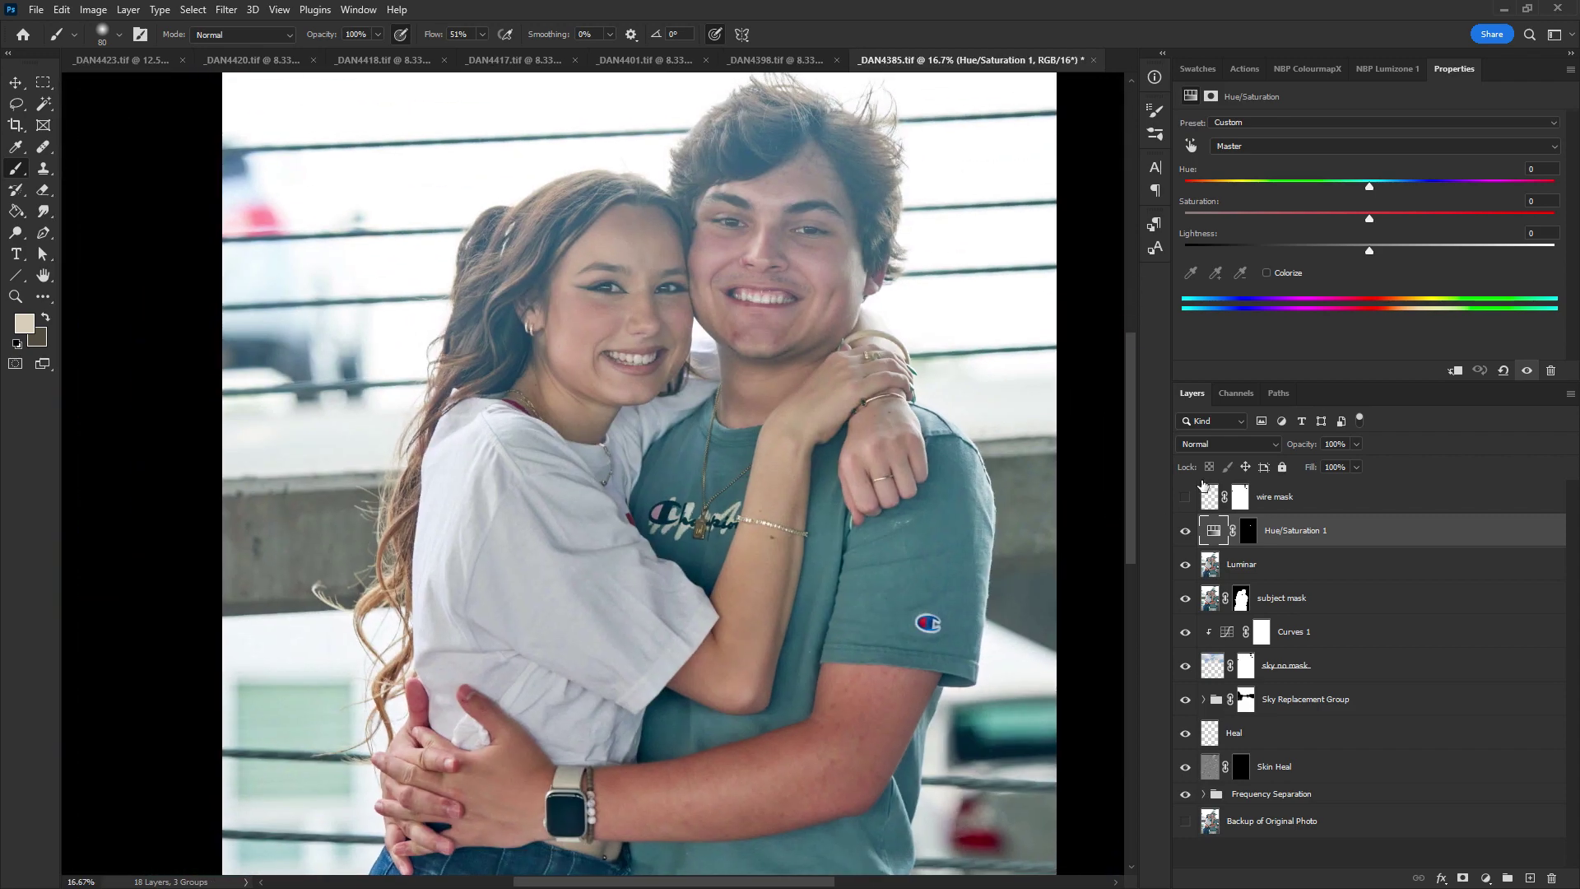
{"action": "left_click", "coordinate": [1185, 532]}
{"action": "left_click", "coordinate": [1185, 532]}
{"action": "left_click_drag", "start_coordinate": [917, 576], "coordinate": [874, 547]}
{"action": "left_click_drag", "start_coordinate": [936, 334], "coordinate": [934, 451]}
{"action": "key", "text": "ctrl+minus"}
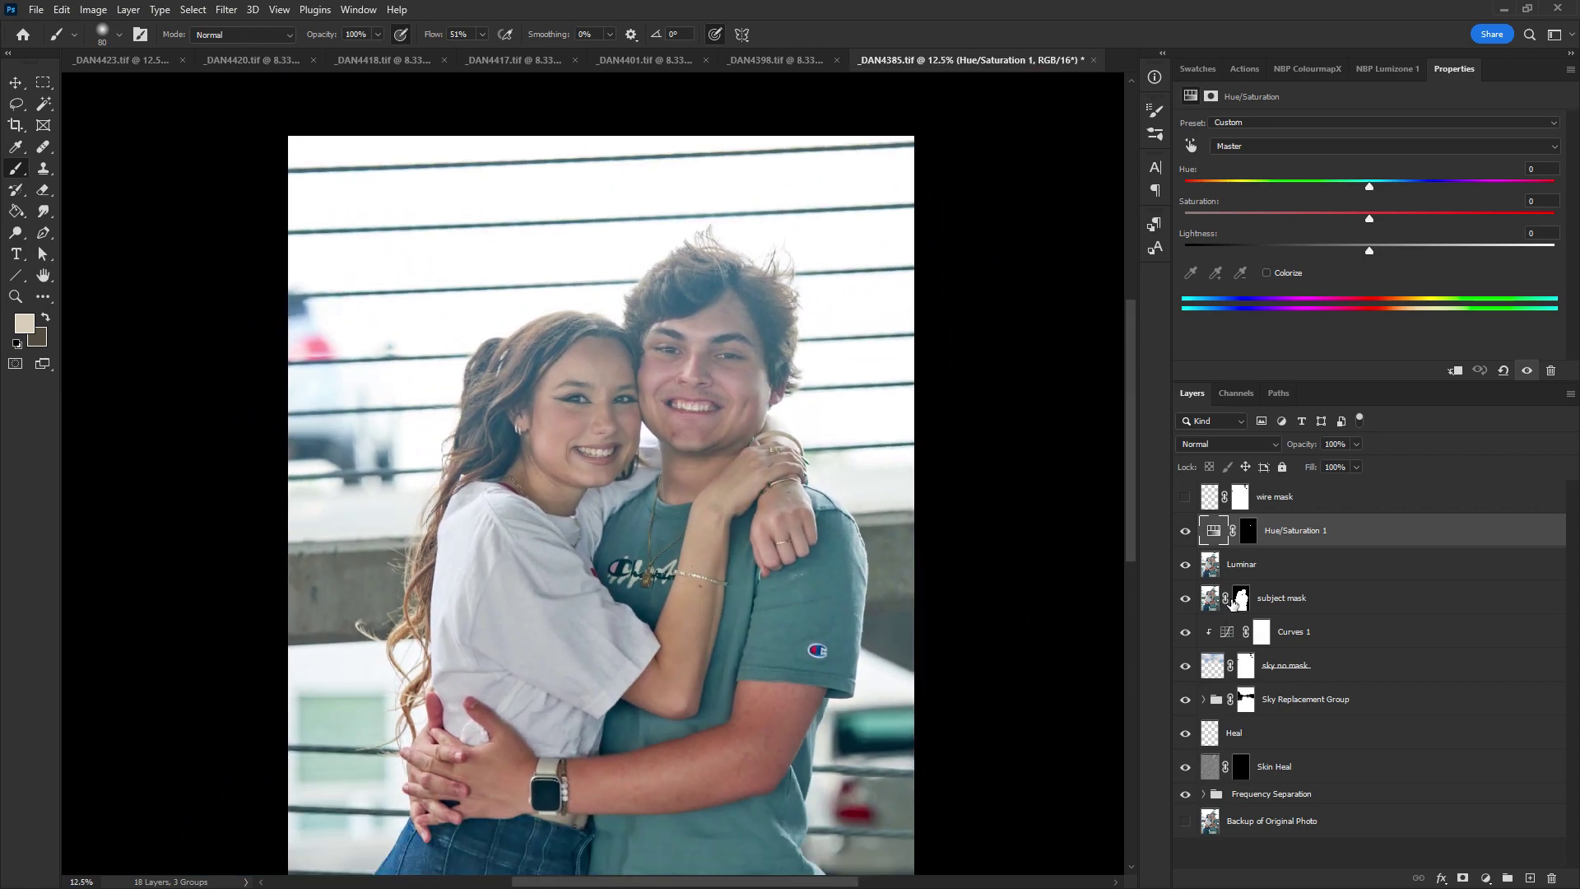
Compare the photo with the Luminar layer hidden and shown, copy the subject mask layer's mask onto Luminar, and select that layer's image
{"action": "left_click", "coordinate": [1186, 567]}
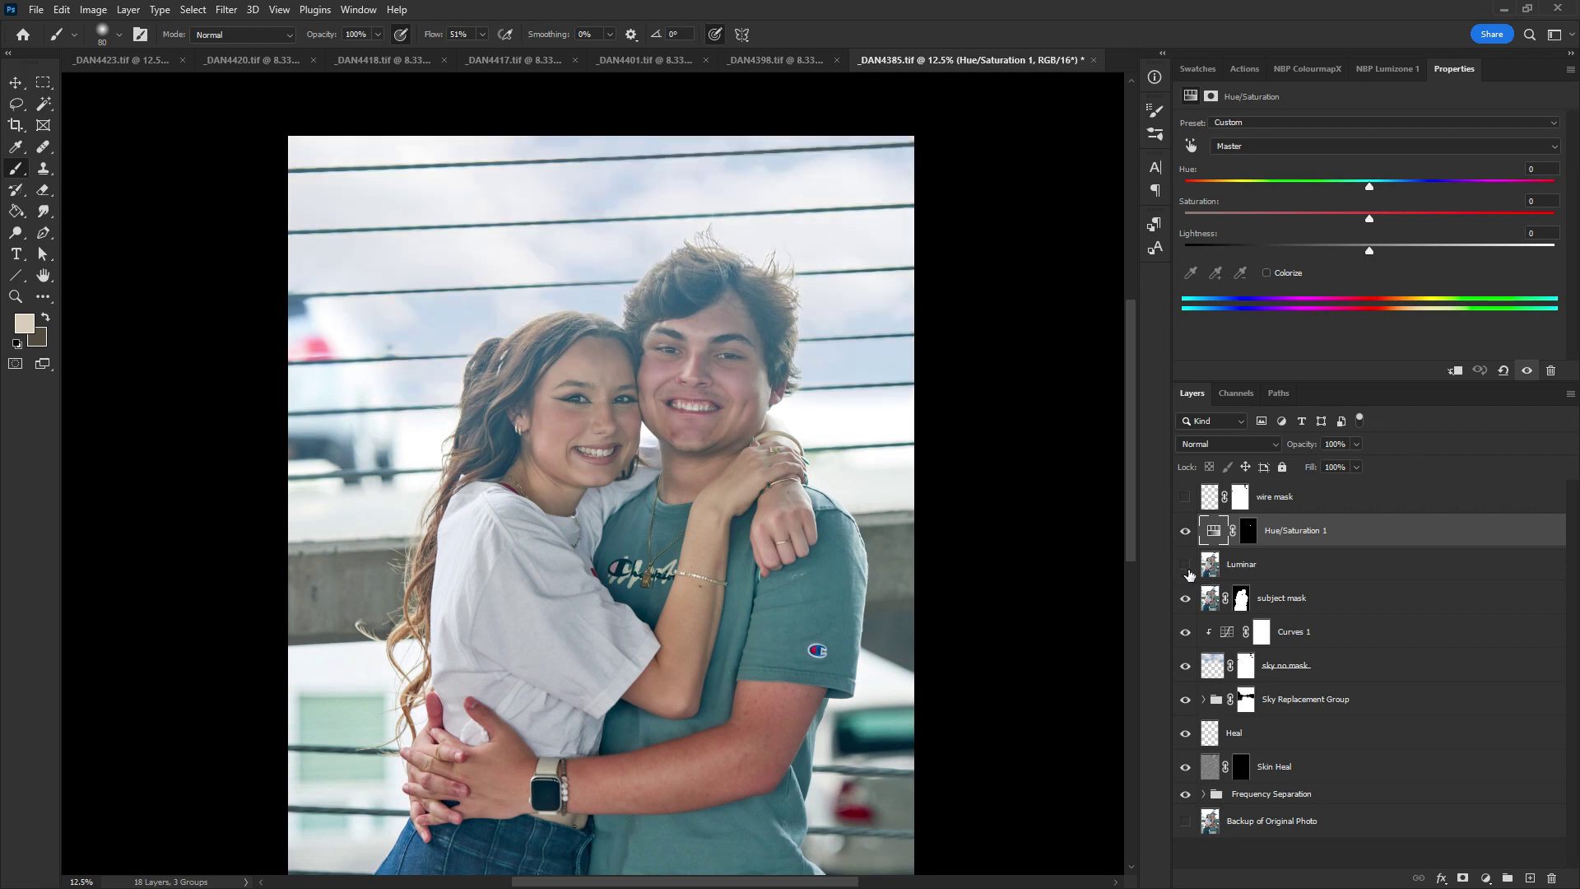
{"action": "left_click", "coordinate": [1185, 564]}
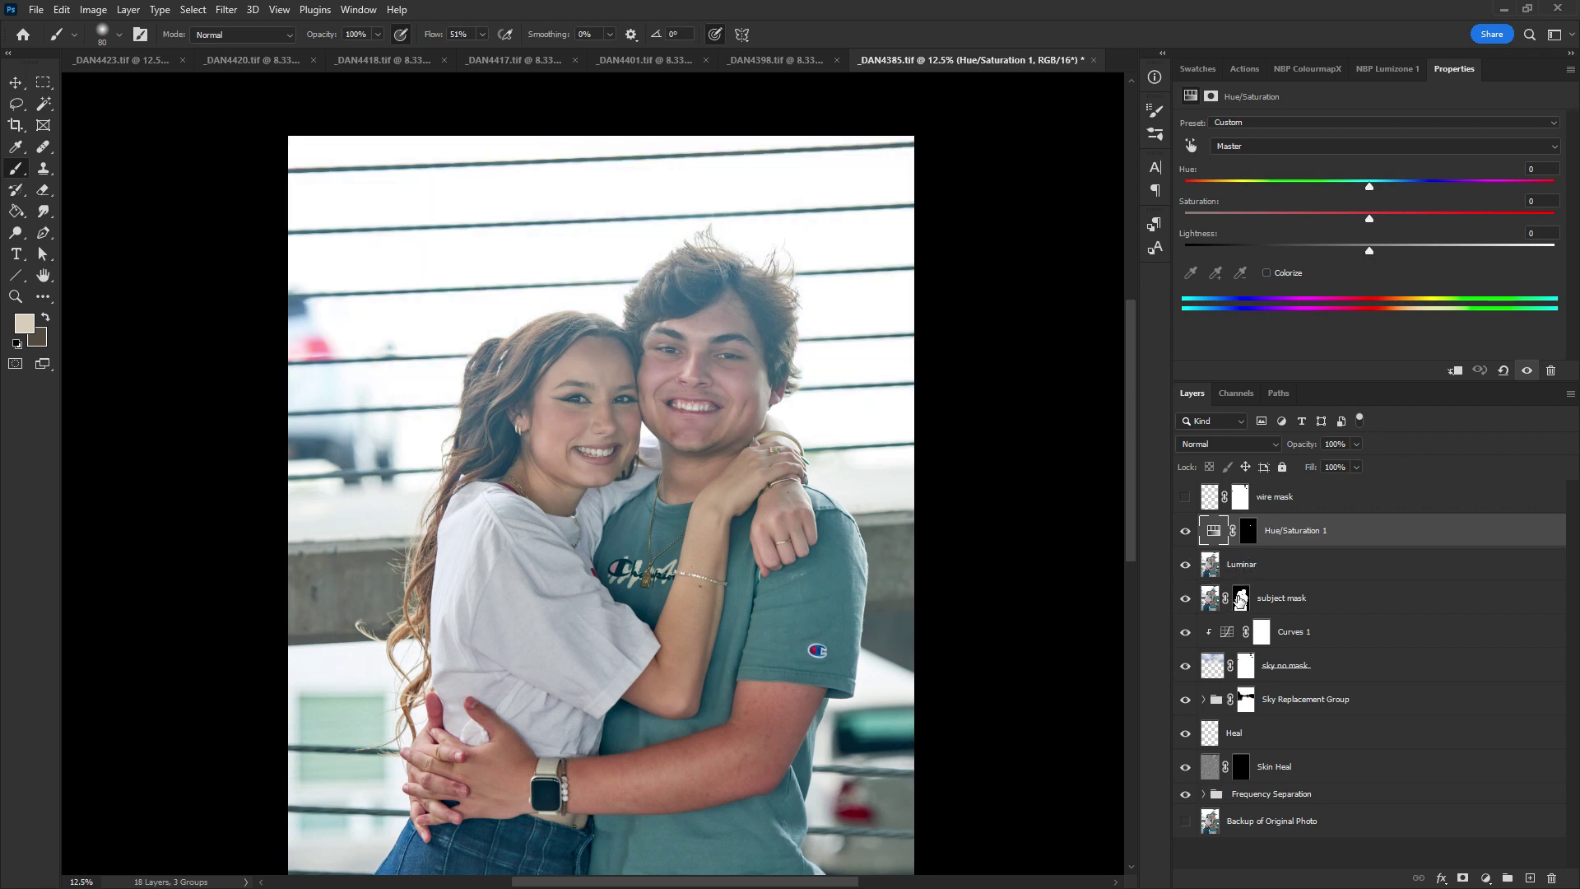
{"action": "left_click_drag", "start_coordinate": [1238, 604], "coordinate": [1240, 574]}
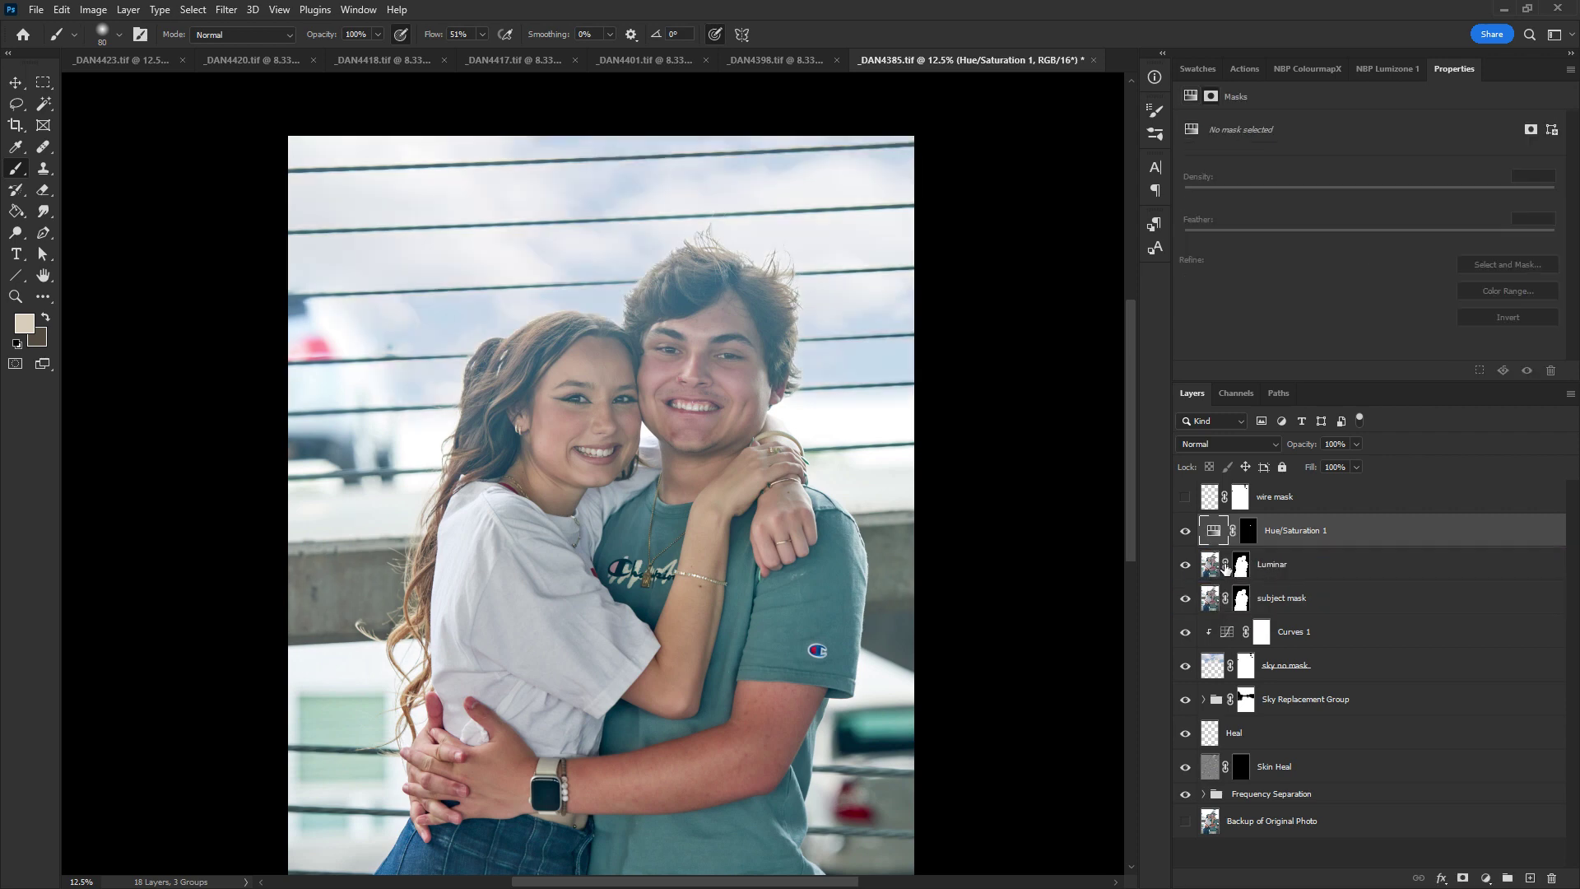
{"action": "left_click", "coordinate": [1214, 568]}
{"action": "key", "text": "ctrl+plus"}
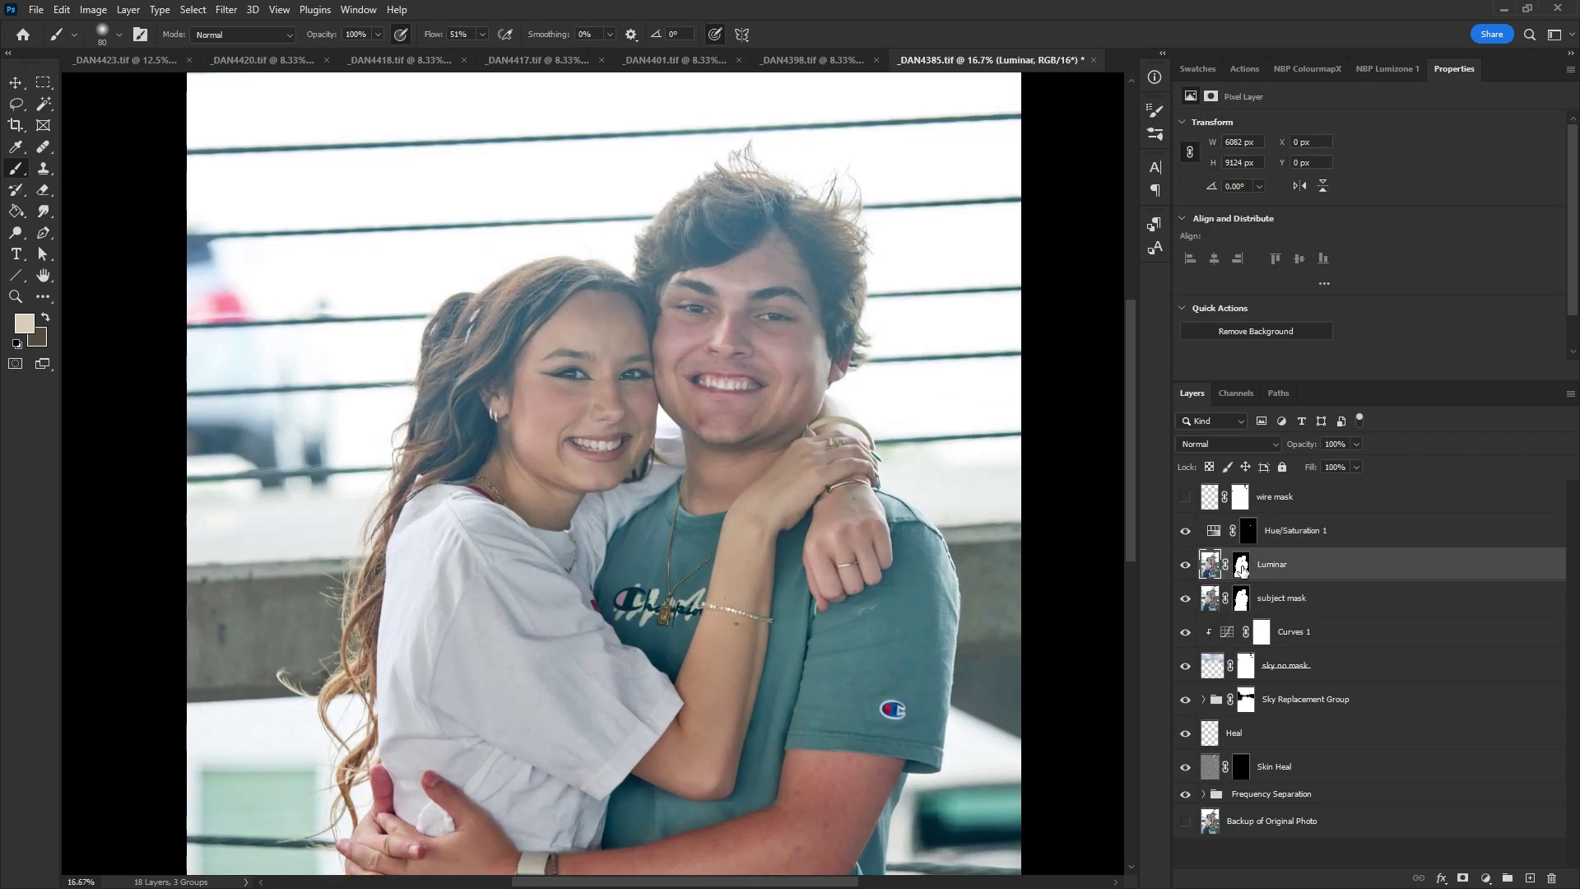
Hide the subject mask layer and add a new empty layer directly above the Luminar layer
{"action": "left_click", "coordinate": [1186, 600]}
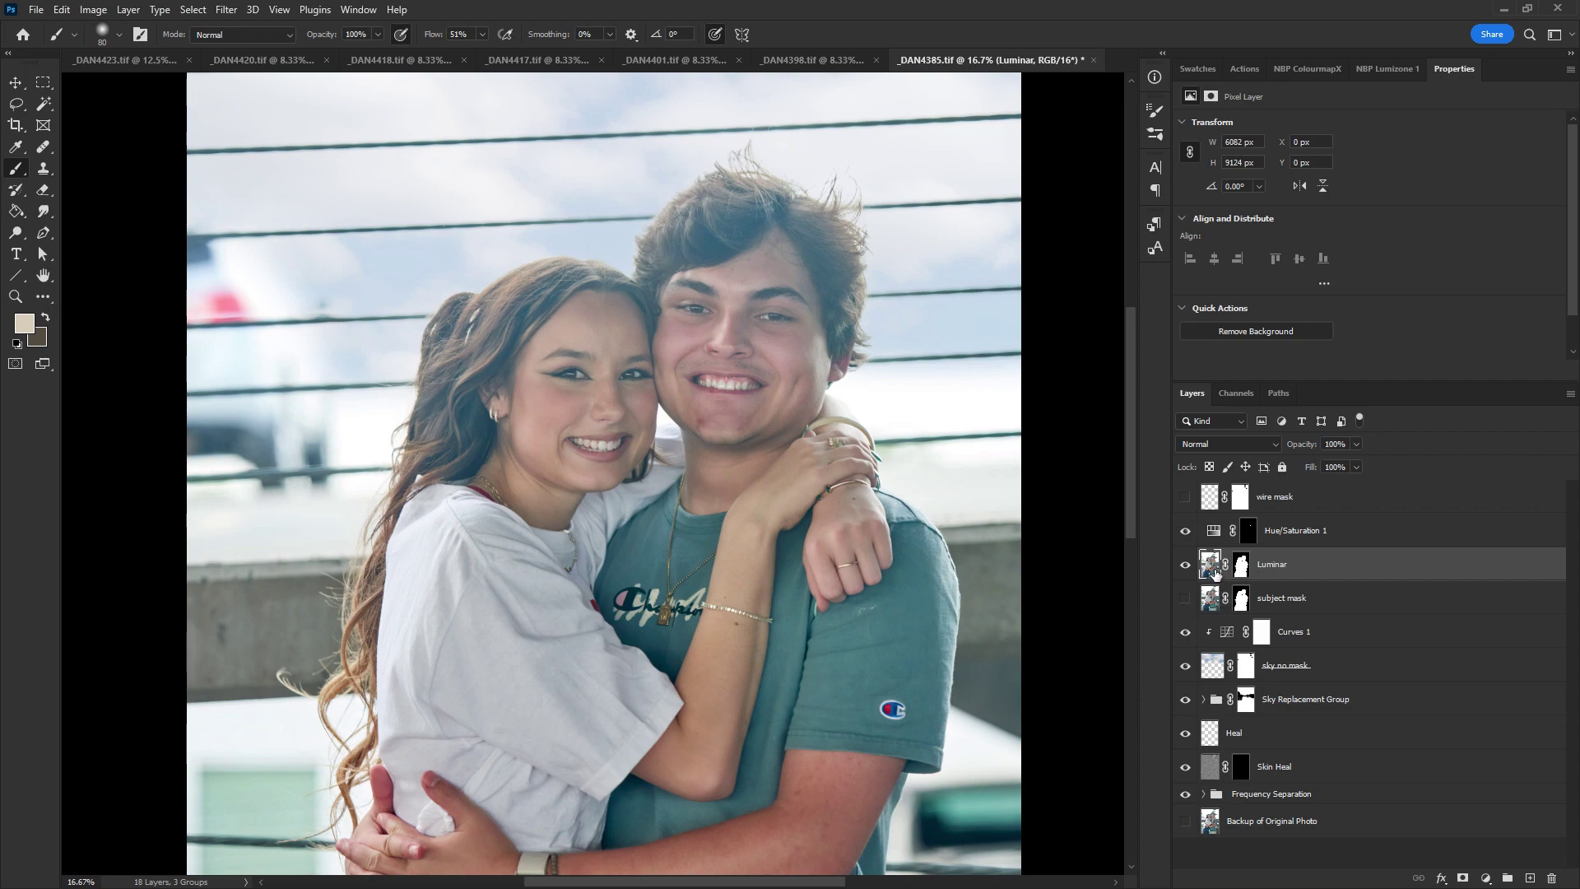
{"action": "key", "text": "ctrl+plus"}
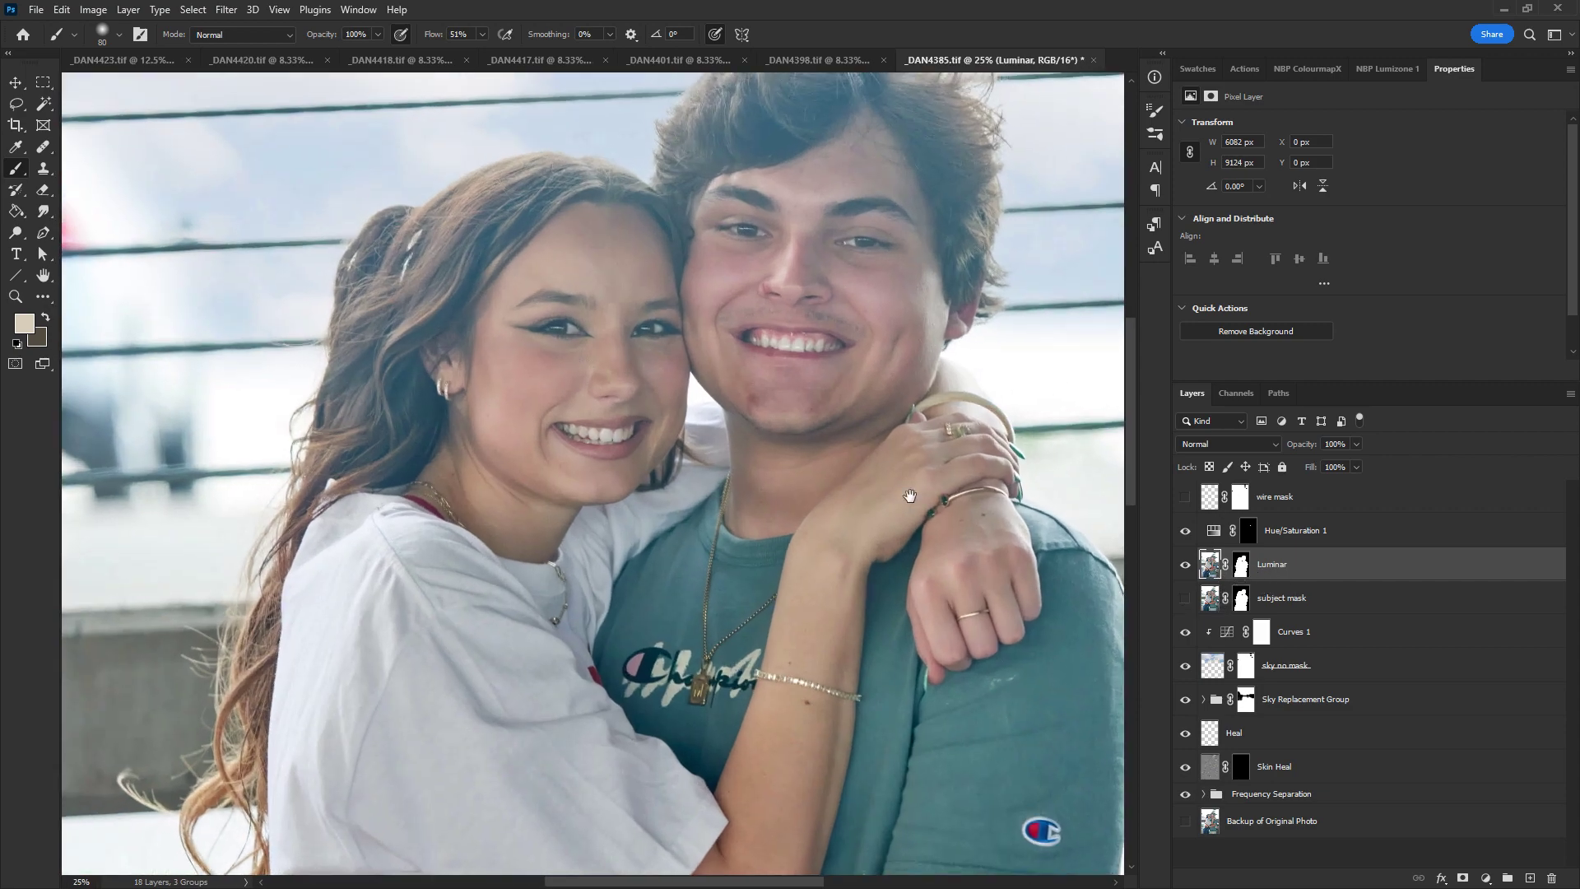
{"action": "left_click_drag", "start_coordinate": [909, 495], "coordinate": [838, 808]}
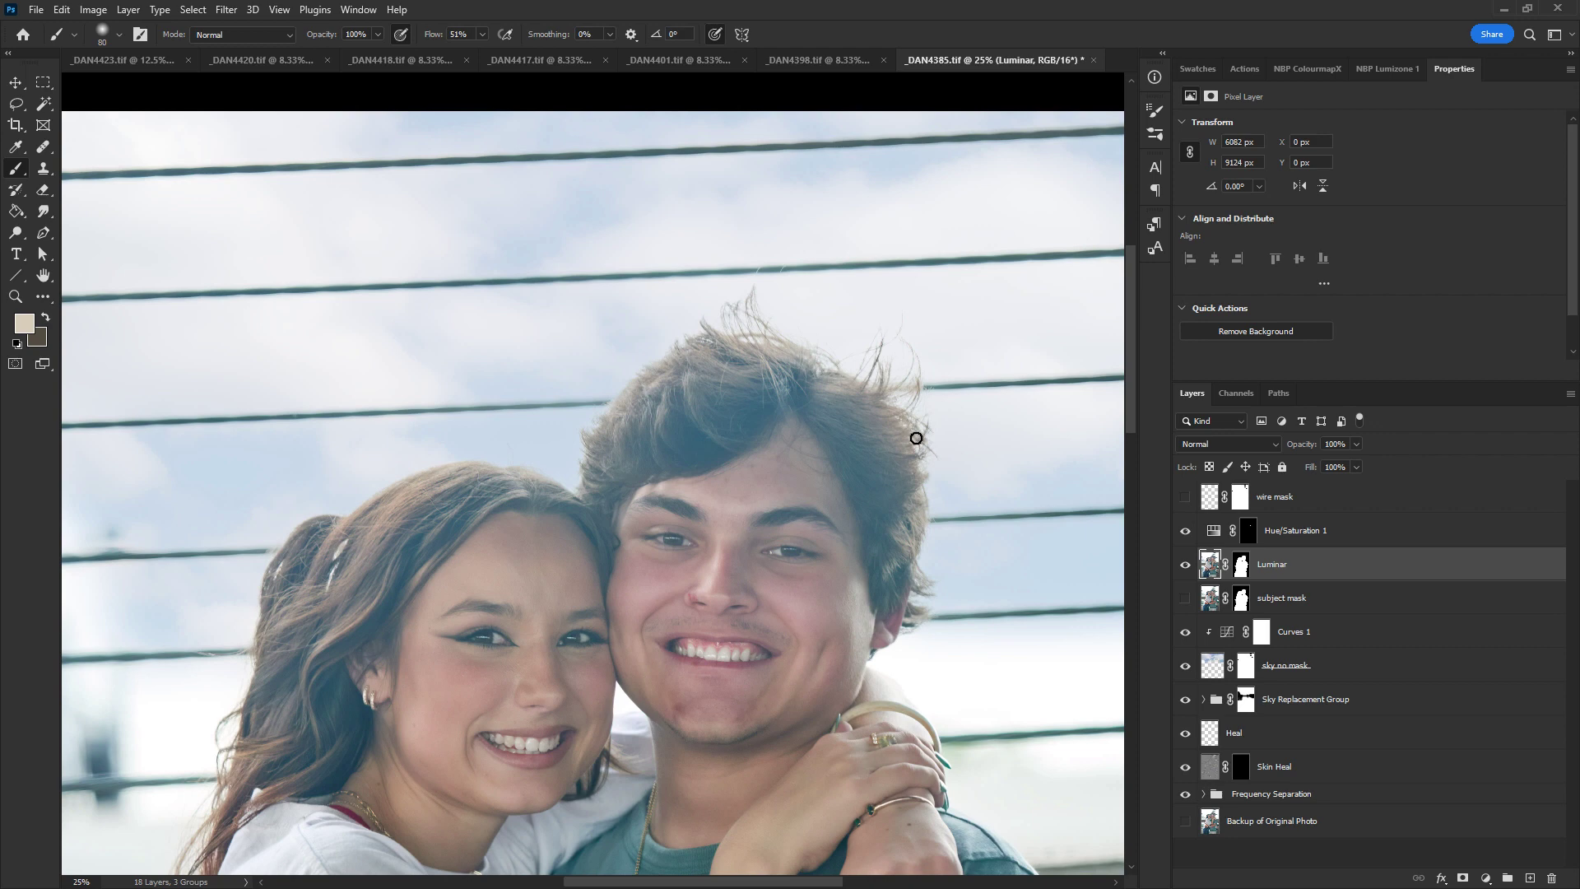
{"action": "left_click", "coordinate": [1530, 878]}
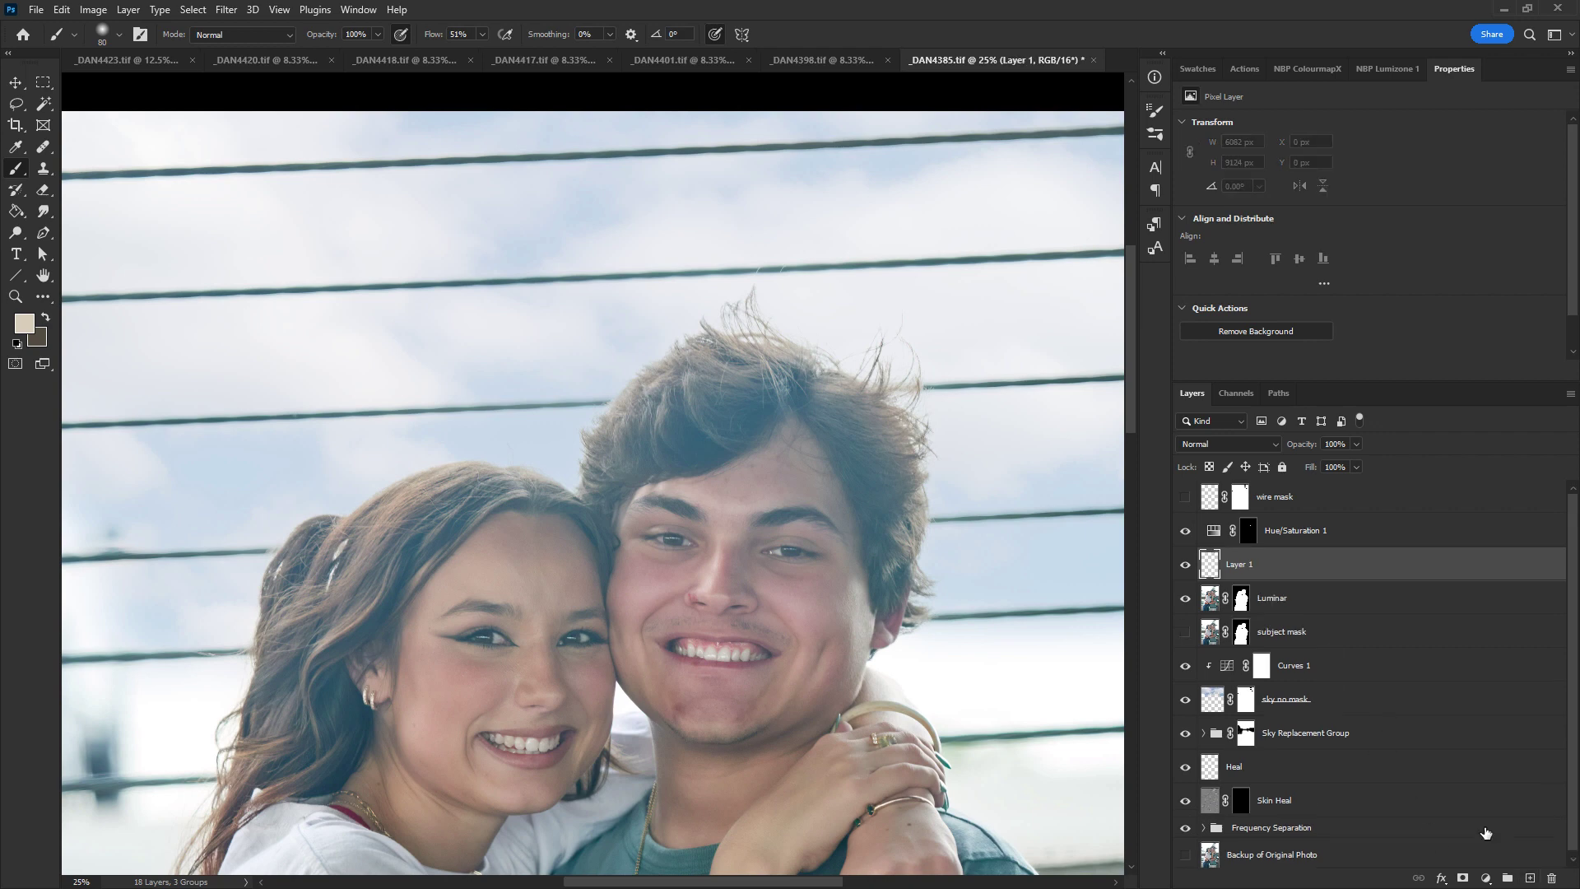
Paint fine flyaway strands along the top of the man's hair with the Hair Pencil brush, using colors sampled from his hair
{"action": "left_click", "coordinate": [864, 518]}
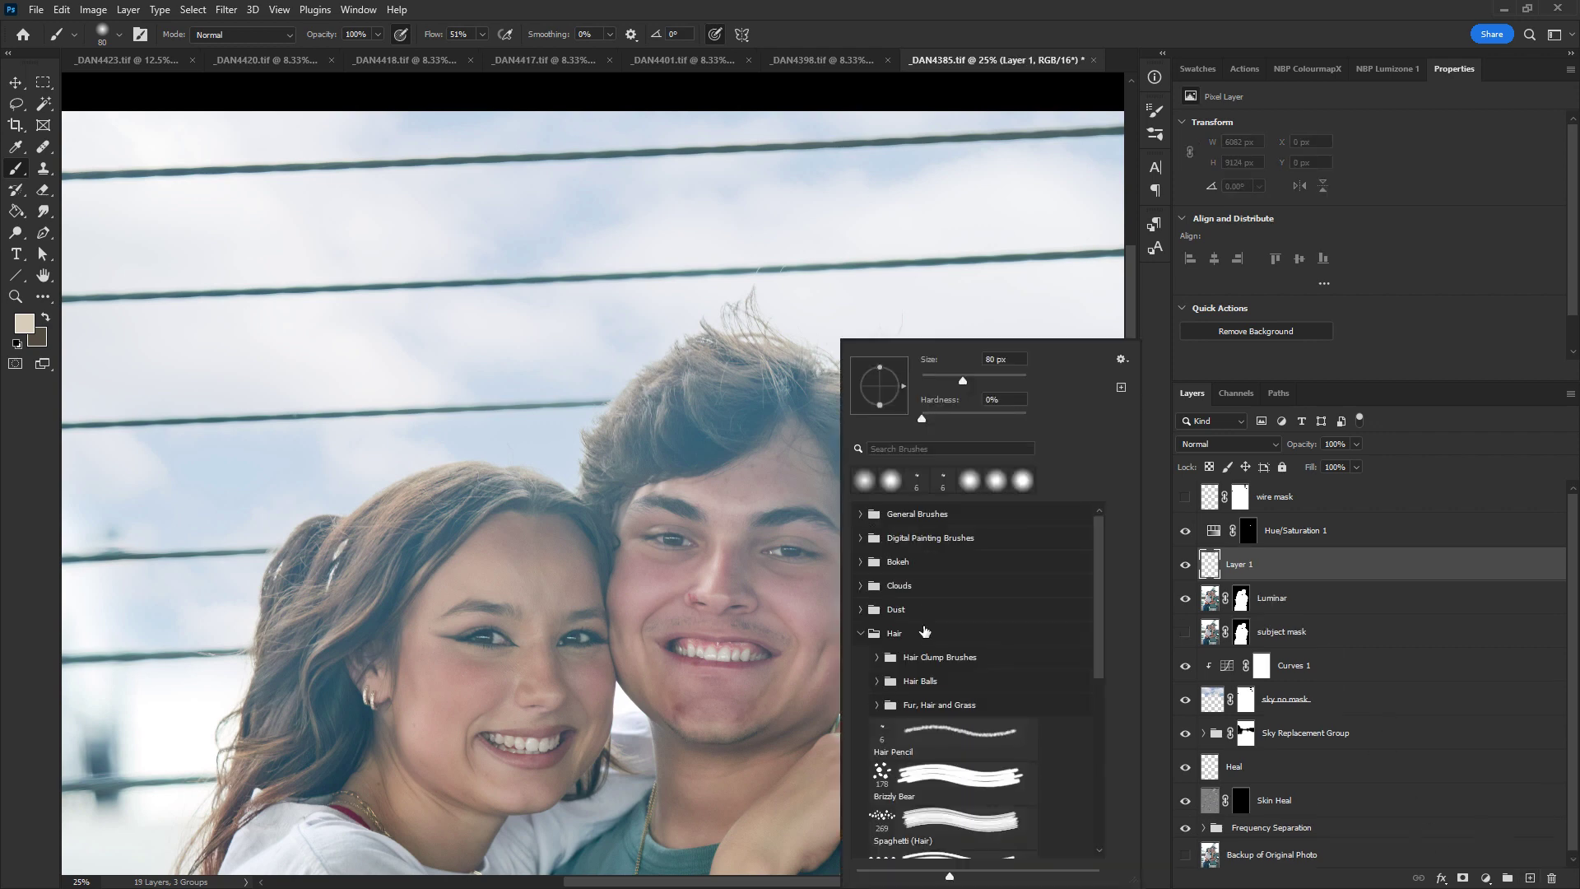
{"action": "left_click", "coordinate": [954, 733]}
{"action": "left_click", "coordinate": [1094, 23]}
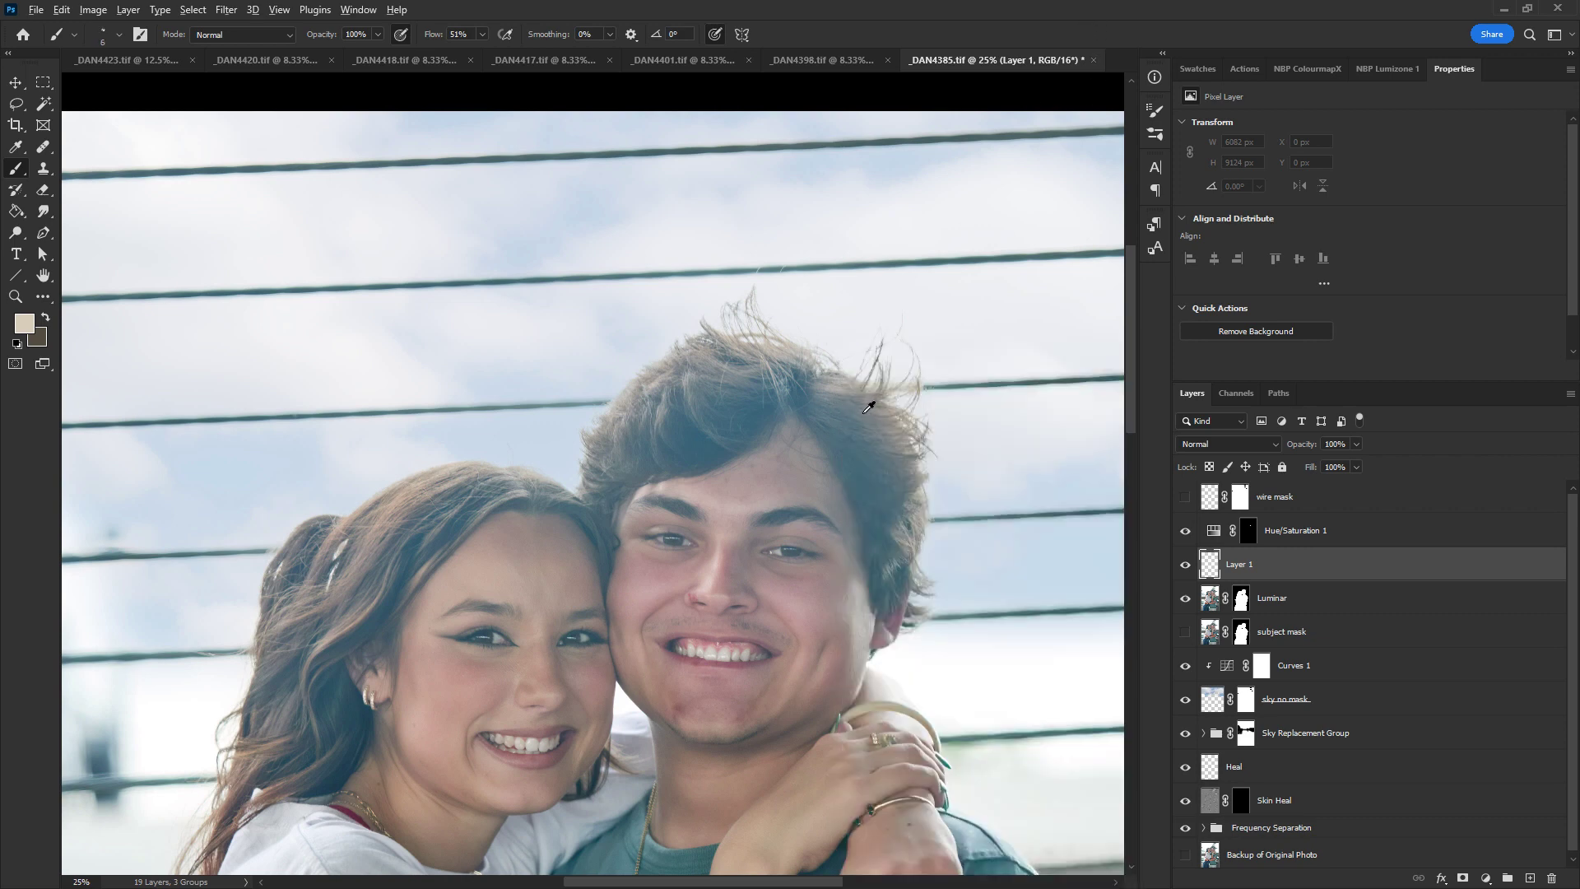
{"action": "left_click", "coordinate": [883, 395], "text": "alt"}
{"action": "left_click_drag", "start_coordinate": [903, 362], "coordinate": [915, 338]}
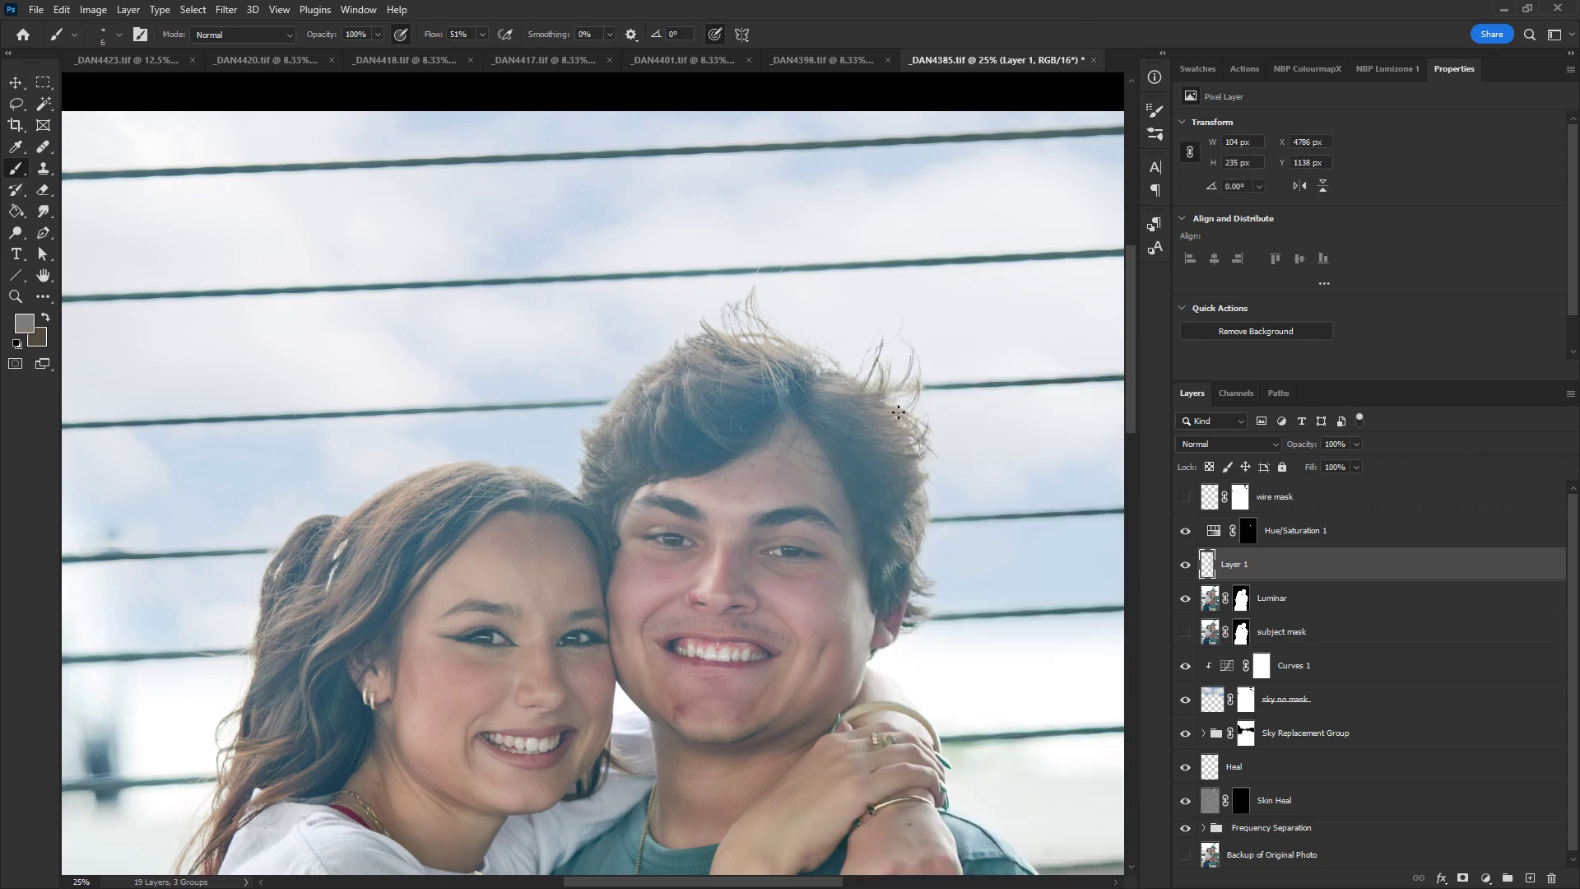
{"action": "left_click_drag", "start_coordinate": [899, 411], "coordinate": [923, 391]}
{"action": "mouse_move", "coordinate": [755, 352]}
{"action": "left_mouse_down"}
{"action": "mouse_move", "coordinate": [730, 337]}
{"action": "mouse_move", "coordinate": [757, 316]}
{"action": "left_mouse_up"}
{"action": "left_click", "coordinate": [763, 342], "text": "alt"}
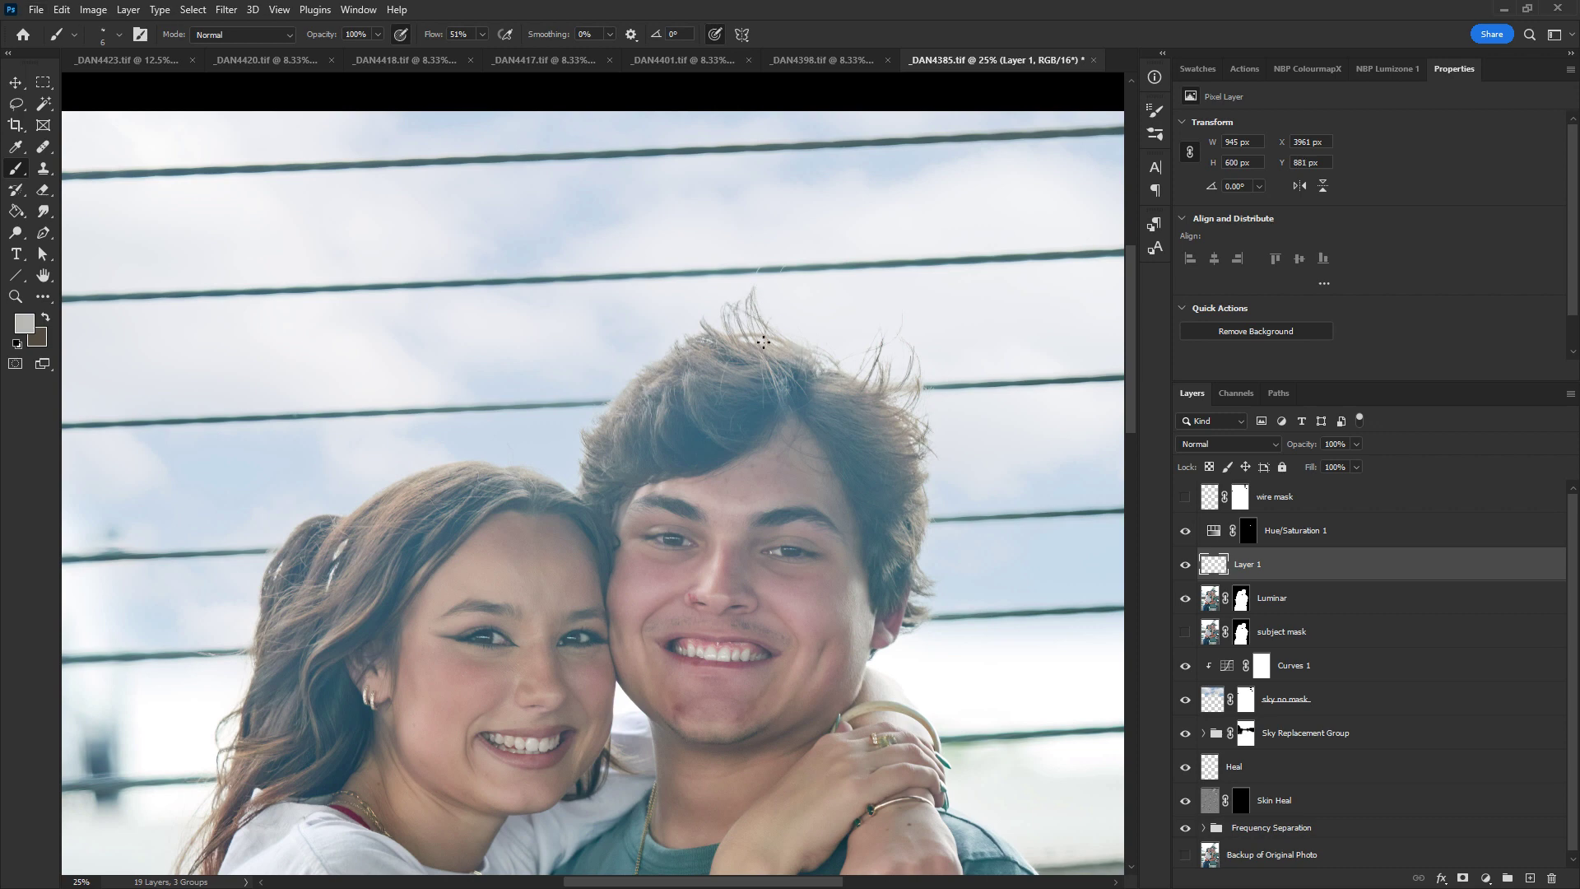
{"action": "left_click", "coordinate": [759, 316], "text": "alt"}
Lower the brush flow to 30% and paint more color-matched strands along the outer side of the man's hair
{"action": "left_click_drag", "start_coordinate": [483, 34], "coordinate": [466, 53]}
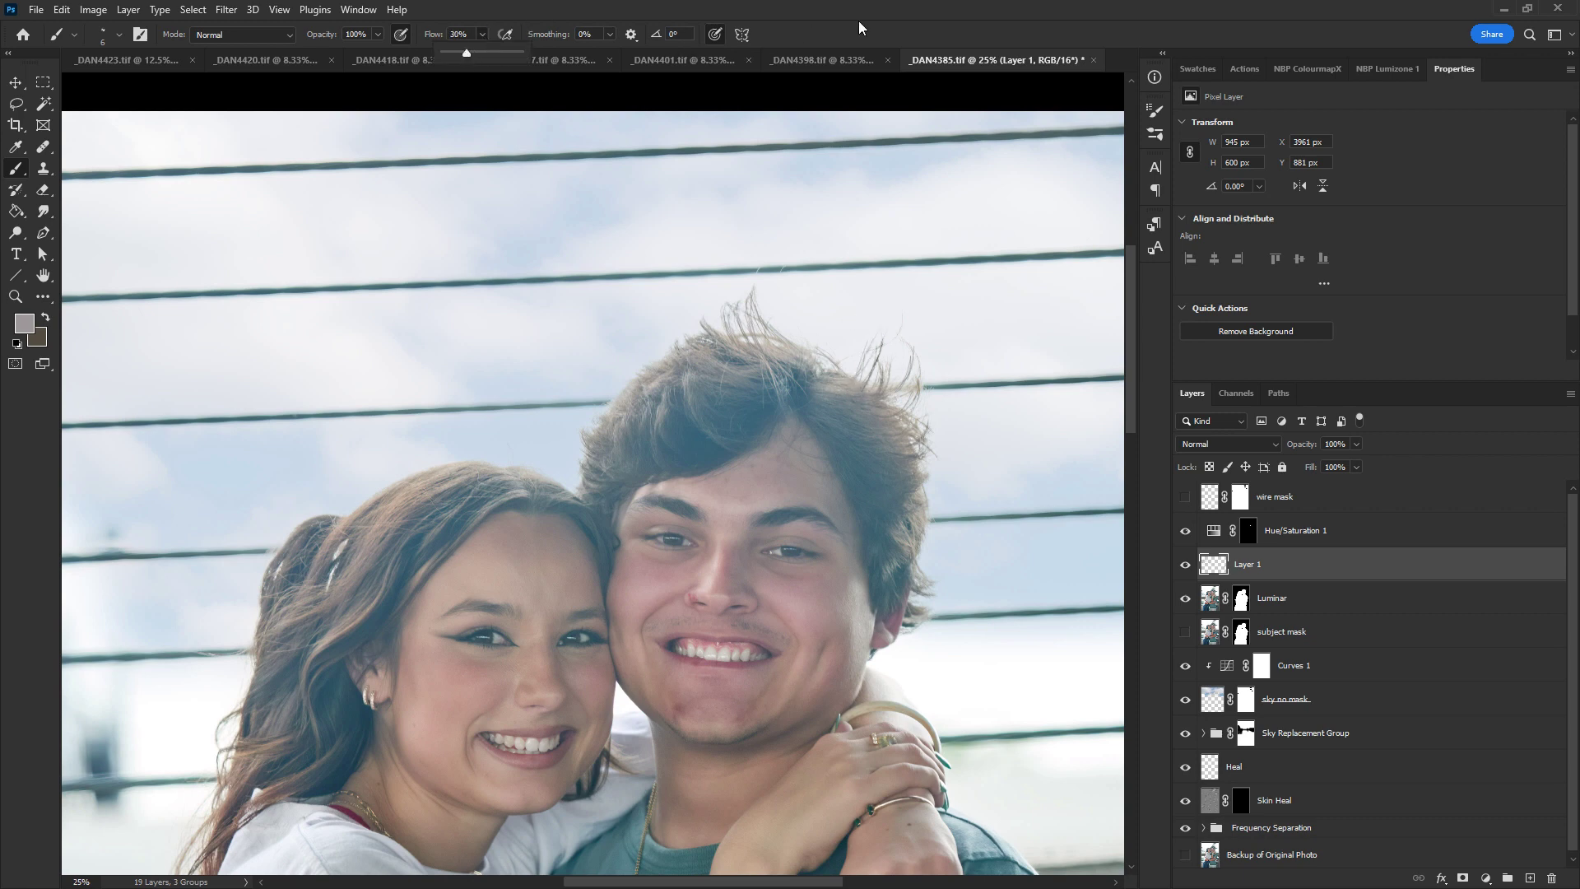
{"action": "left_click", "coordinate": [898, 400], "text": "alt"}
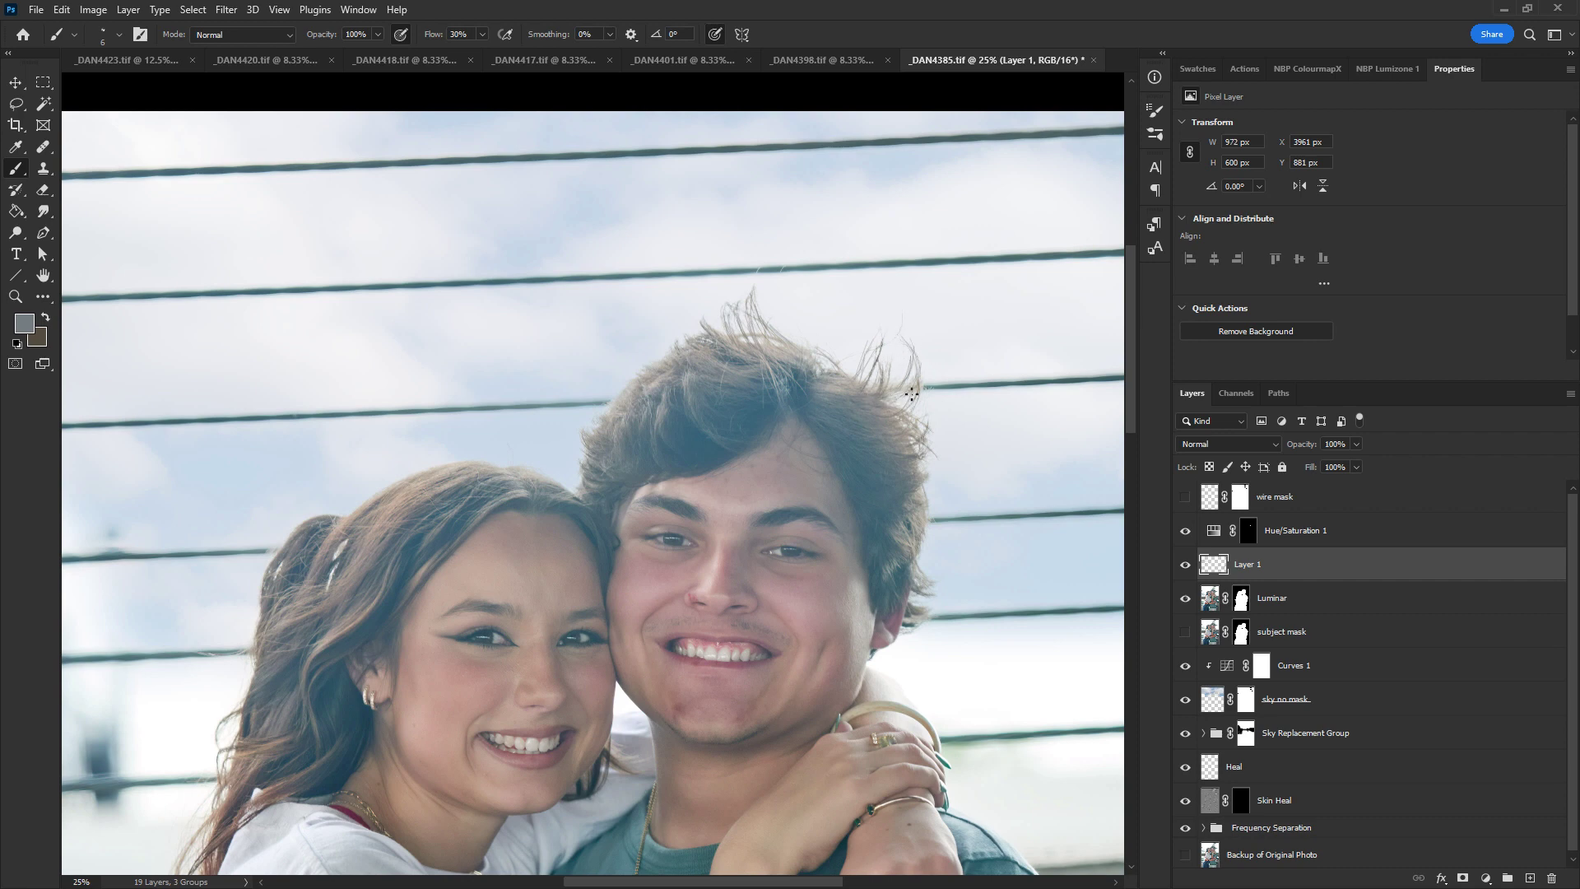
{"action": "left_click_drag", "start_coordinate": [913, 376], "coordinate": [844, 402]}
{"action": "left_click", "coordinate": [889, 461], "text": "alt"}
{"action": "mouse_move", "coordinate": [901, 466]}
{"action": "left_mouse_down"}
{"action": "mouse_move", "coordinate": [925, 473]}
{"action": "mouse_move", "coordinate": [924, 508]}
{"action": "left_mouse_up"}
Paint loose strands along the outer edge of the woman's hair, resampling the color from nearby hair as the tone changes
{"action": "left_click_drag", "start_coordinate": [768, 529], "coordinate": [1039, 260]}
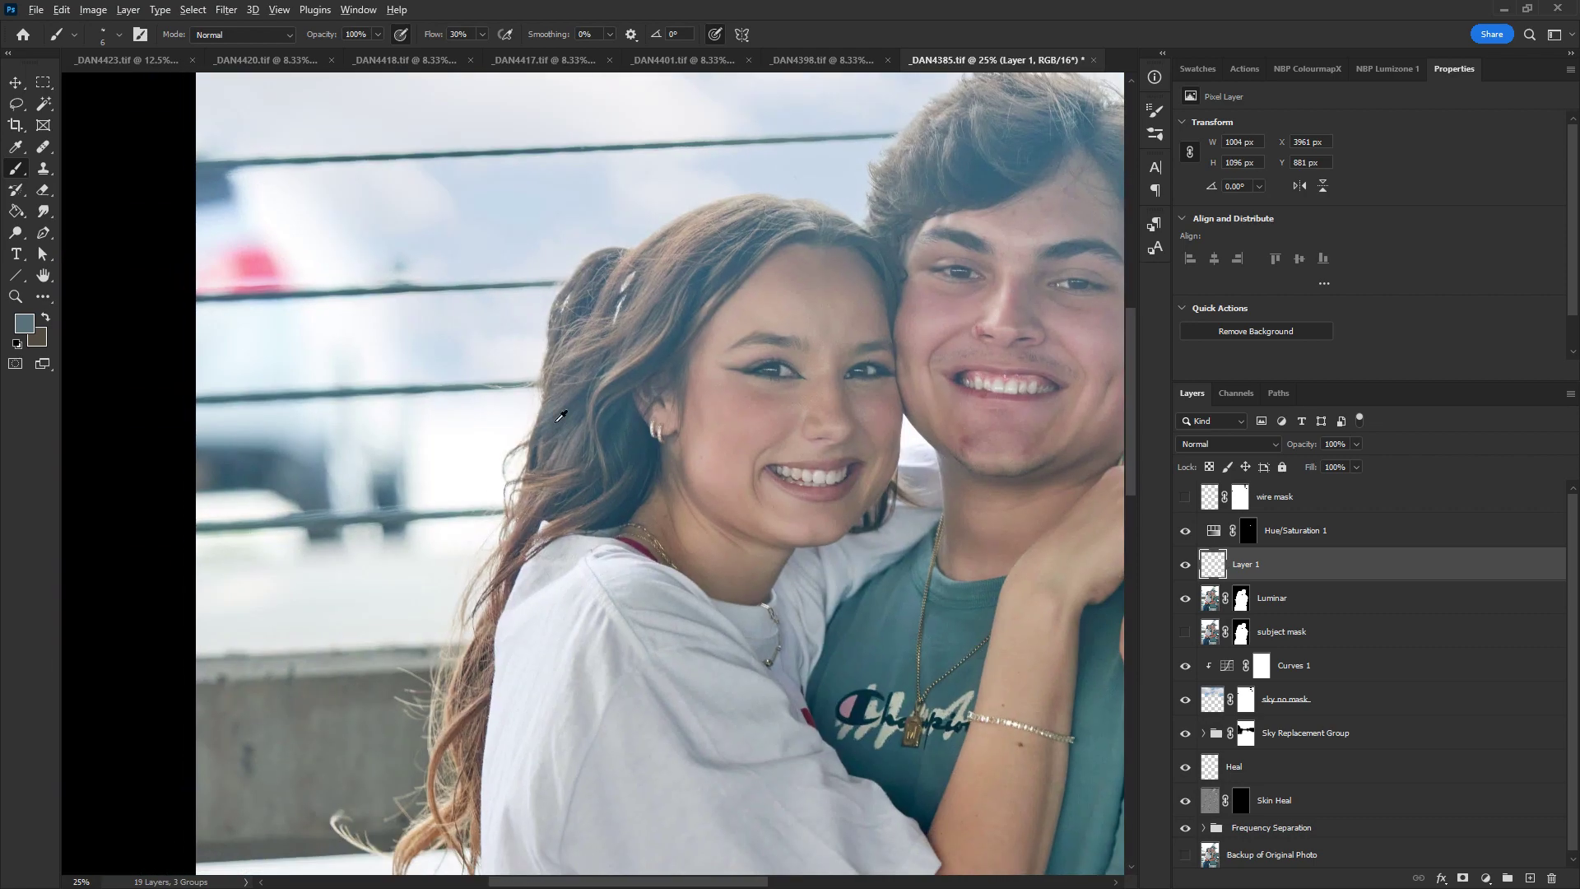
{"action": "left_click", "coordinate": [511, 497], "text": "alt"}
{"action": "left_click_drag", "start_coordinate": [510, 493], "coordinate": [512, 497]}
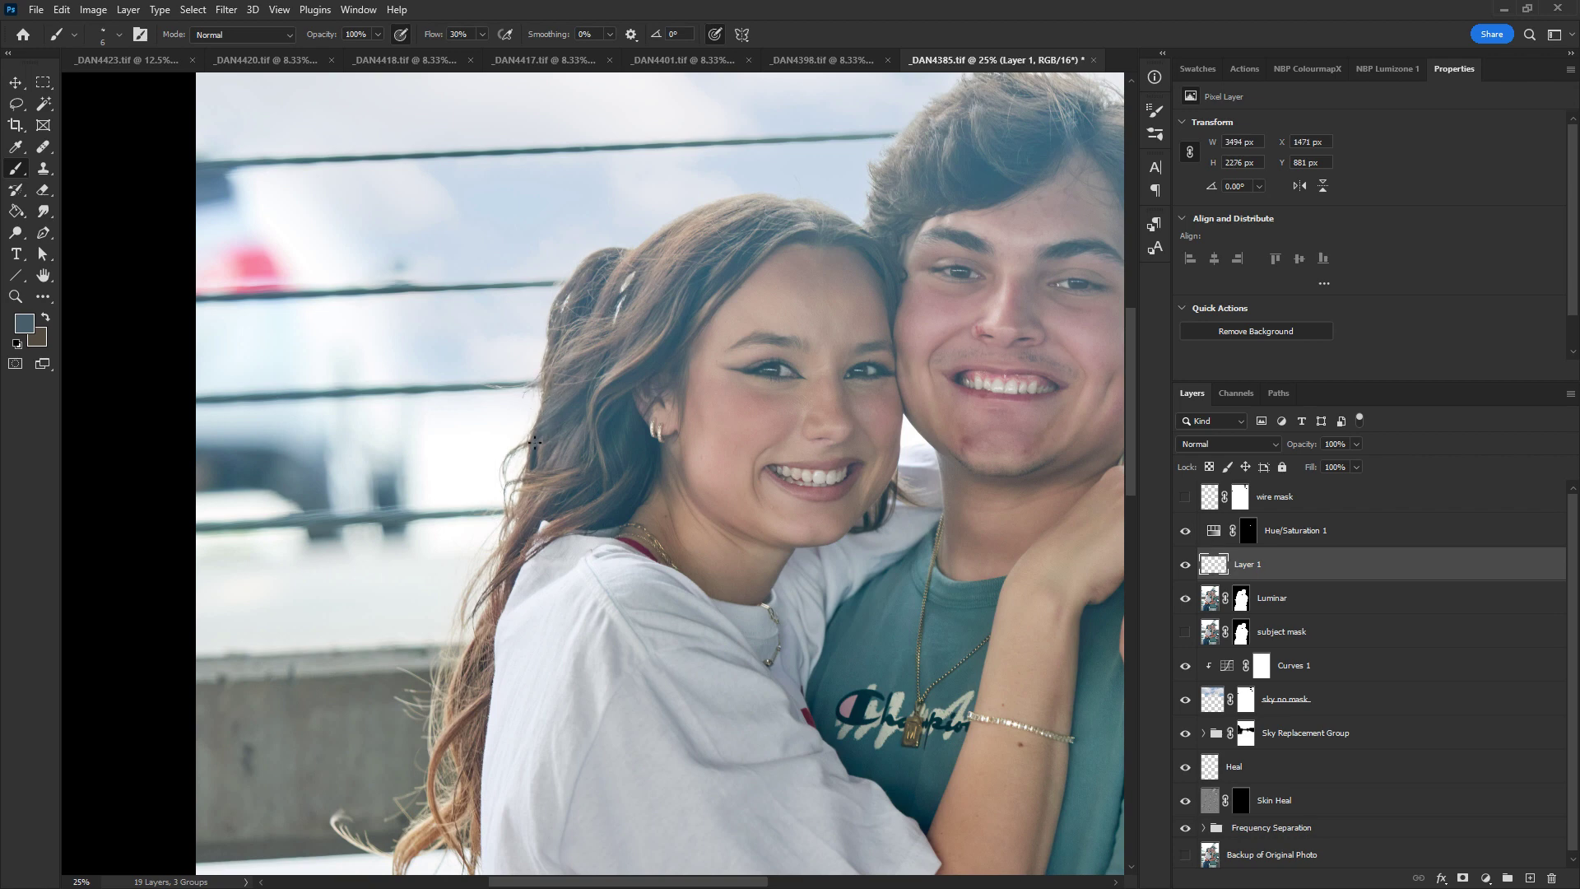
{"action": "left_click", "coordinate": [650, 238], "text": "alt"}
{"action": "left_click", "coordinate": [539, 520], "text": "alt"}
{"action": "mouse_move", "coordinate": [494, 568]}
{"action": "left_mouse_down"}
{"action": "mouse_move", "coordinate": [474, 658]}
{"action": "mouse_move", "coordinate": [487, 588]}
{"action": "left_mouse_up"}
{"action": "left_click", "coordinate": [474, 594], "text": "alt"}
{"action": "left_click", "coordinate": [493, 559], "text": "alt"}
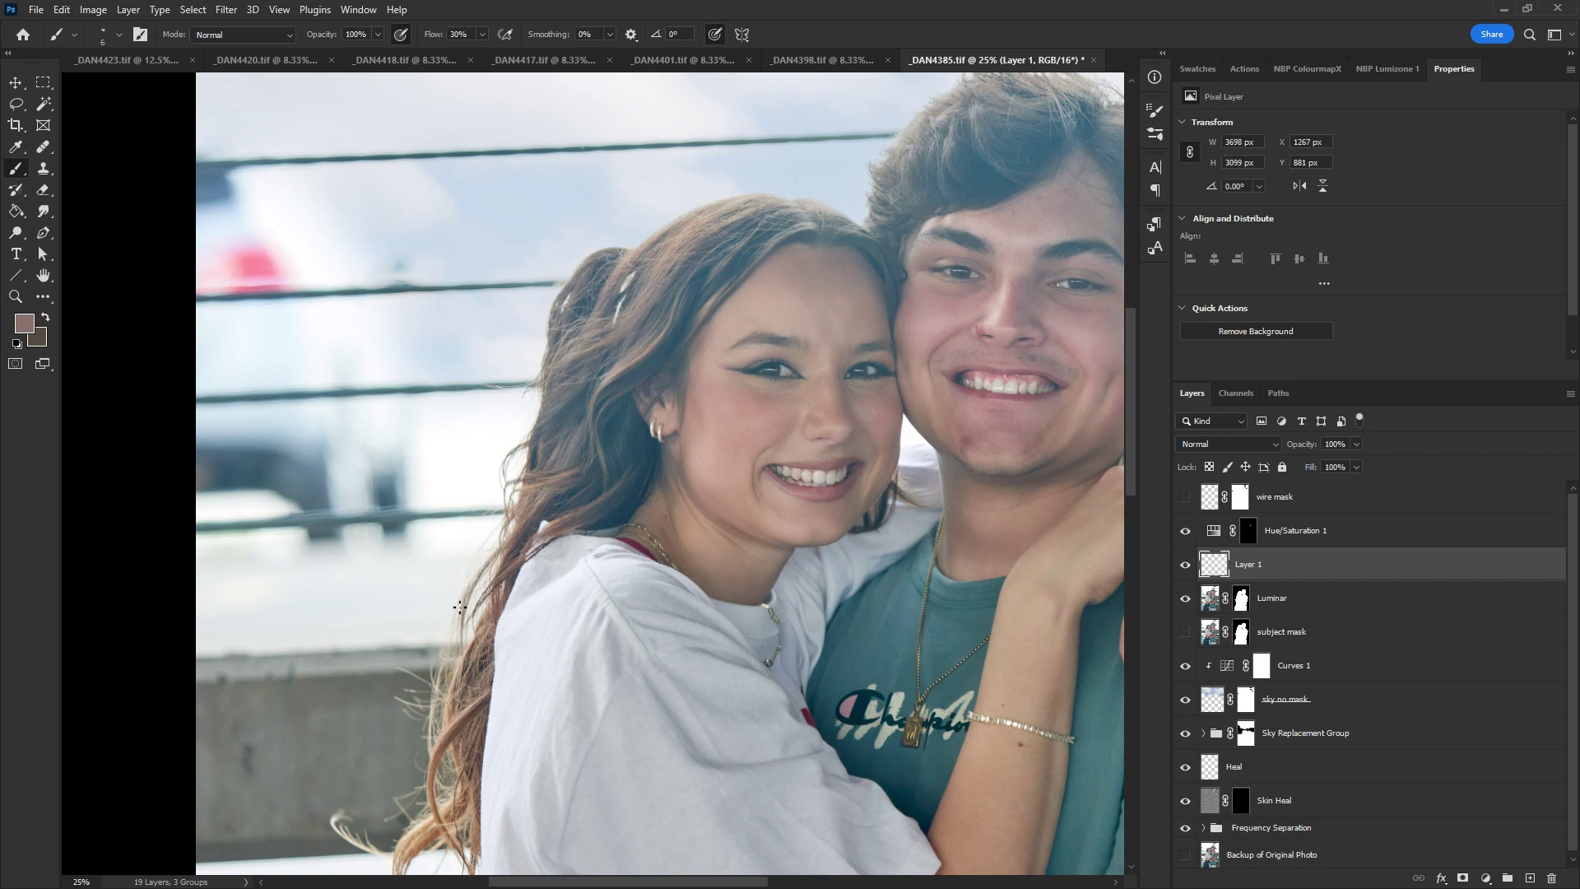
Compare the photo with the painted strands hidden and shown, and rename their layer as hair
{"action": "left_click_drag", "start_coordinate": [547, 648], "coordinate": [850, 197]}
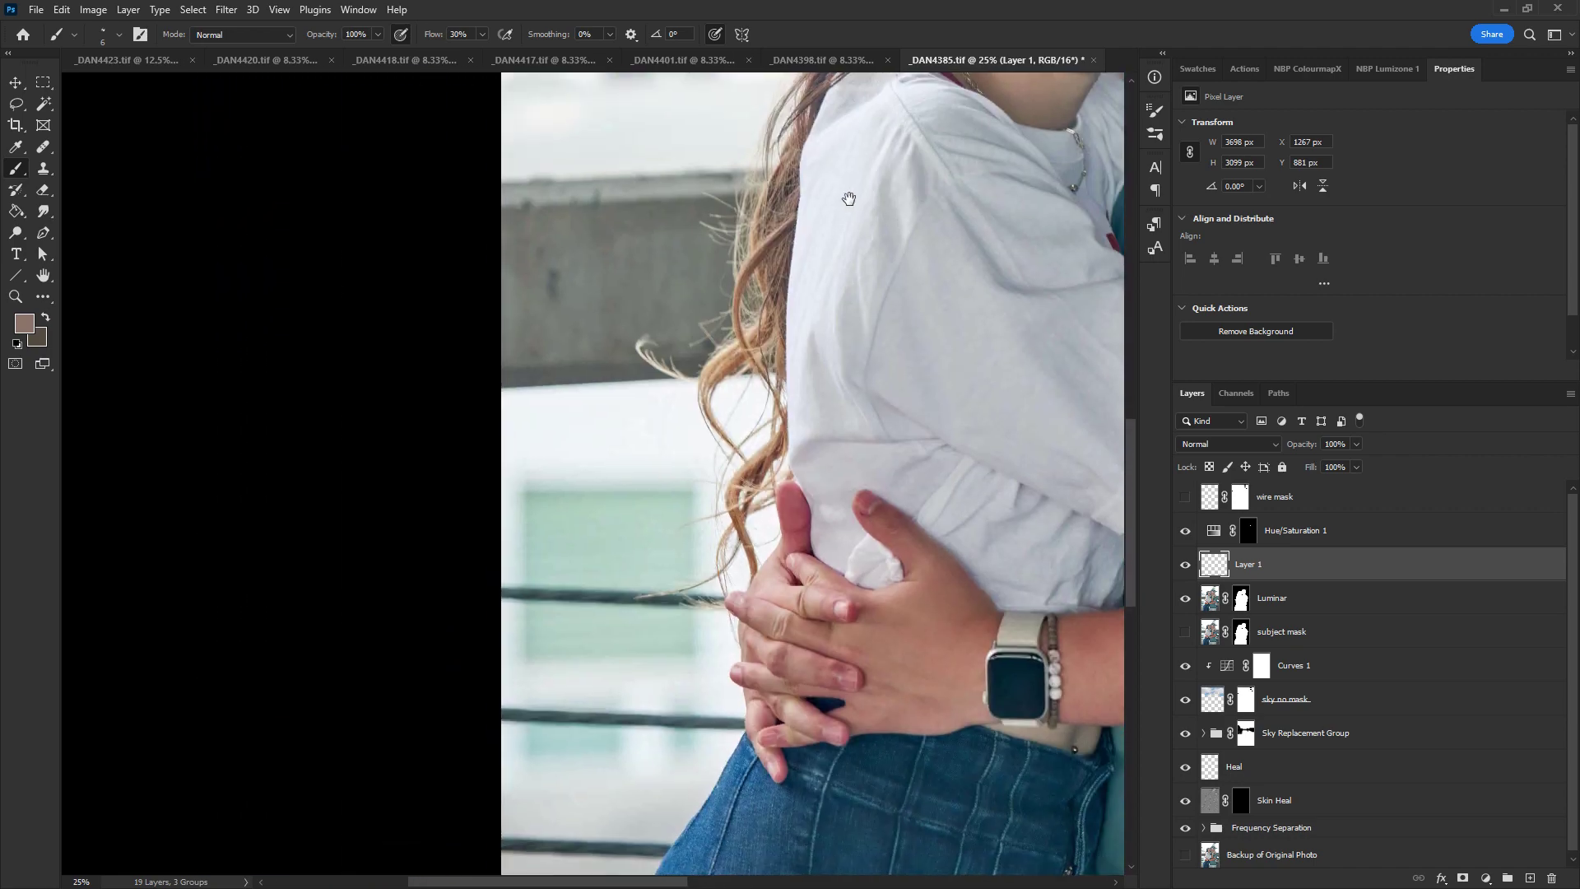
{"action": "left_click_drag", "start_coordinate": [854, 420], "coordinate": [596, 765]}
{"action": "left_click_drag", "start_coordinate": [1018, 270], "coordinate": [713, 552]}
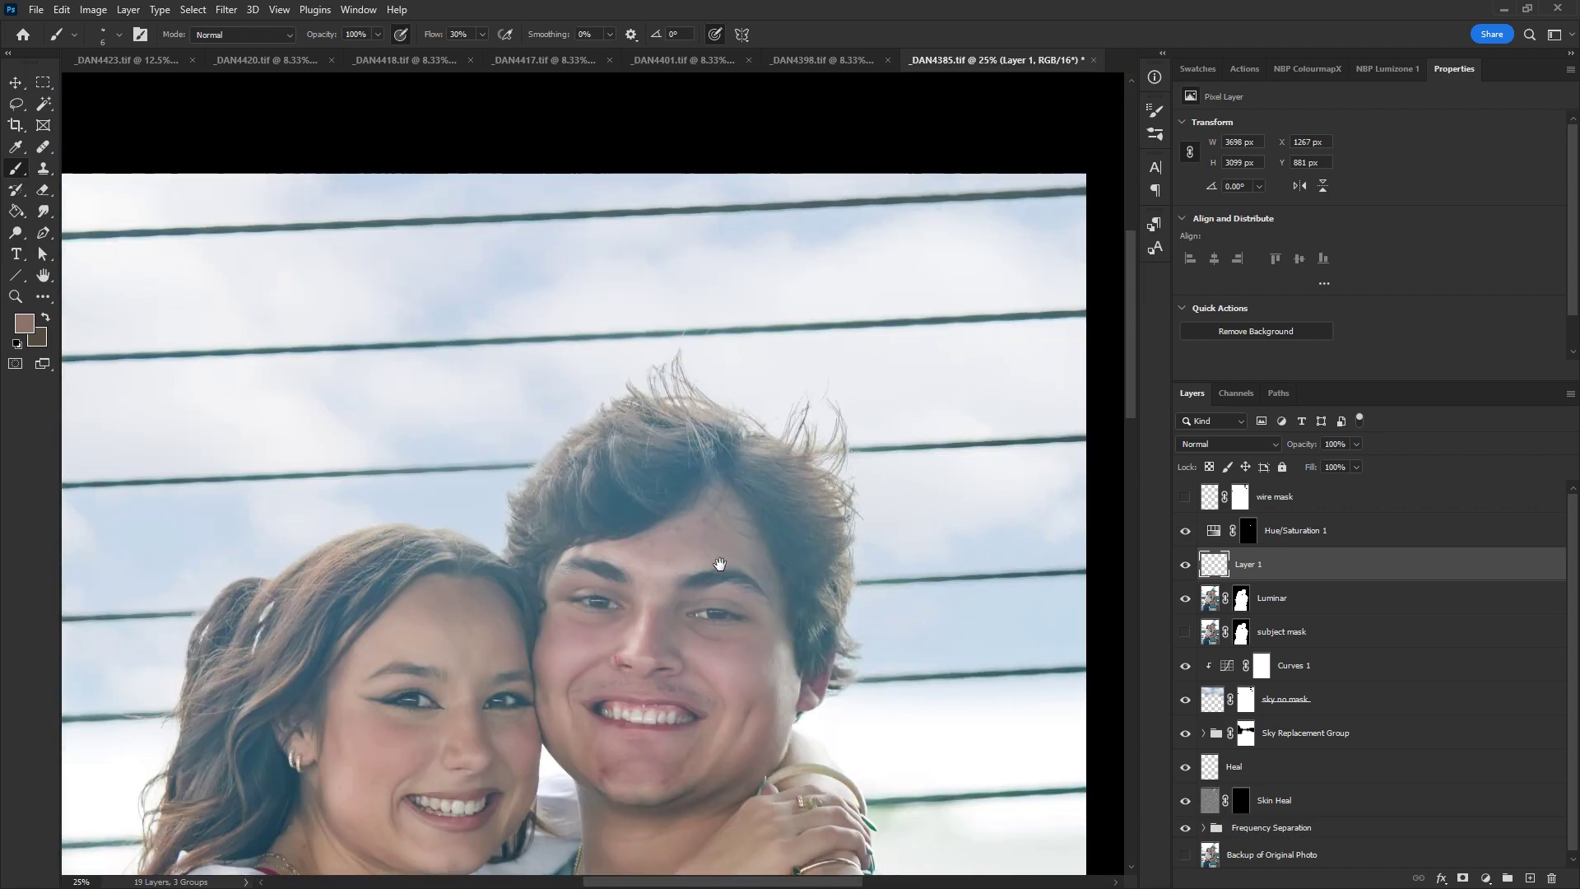
{"action": "key", "text": "ctrl+minus"}
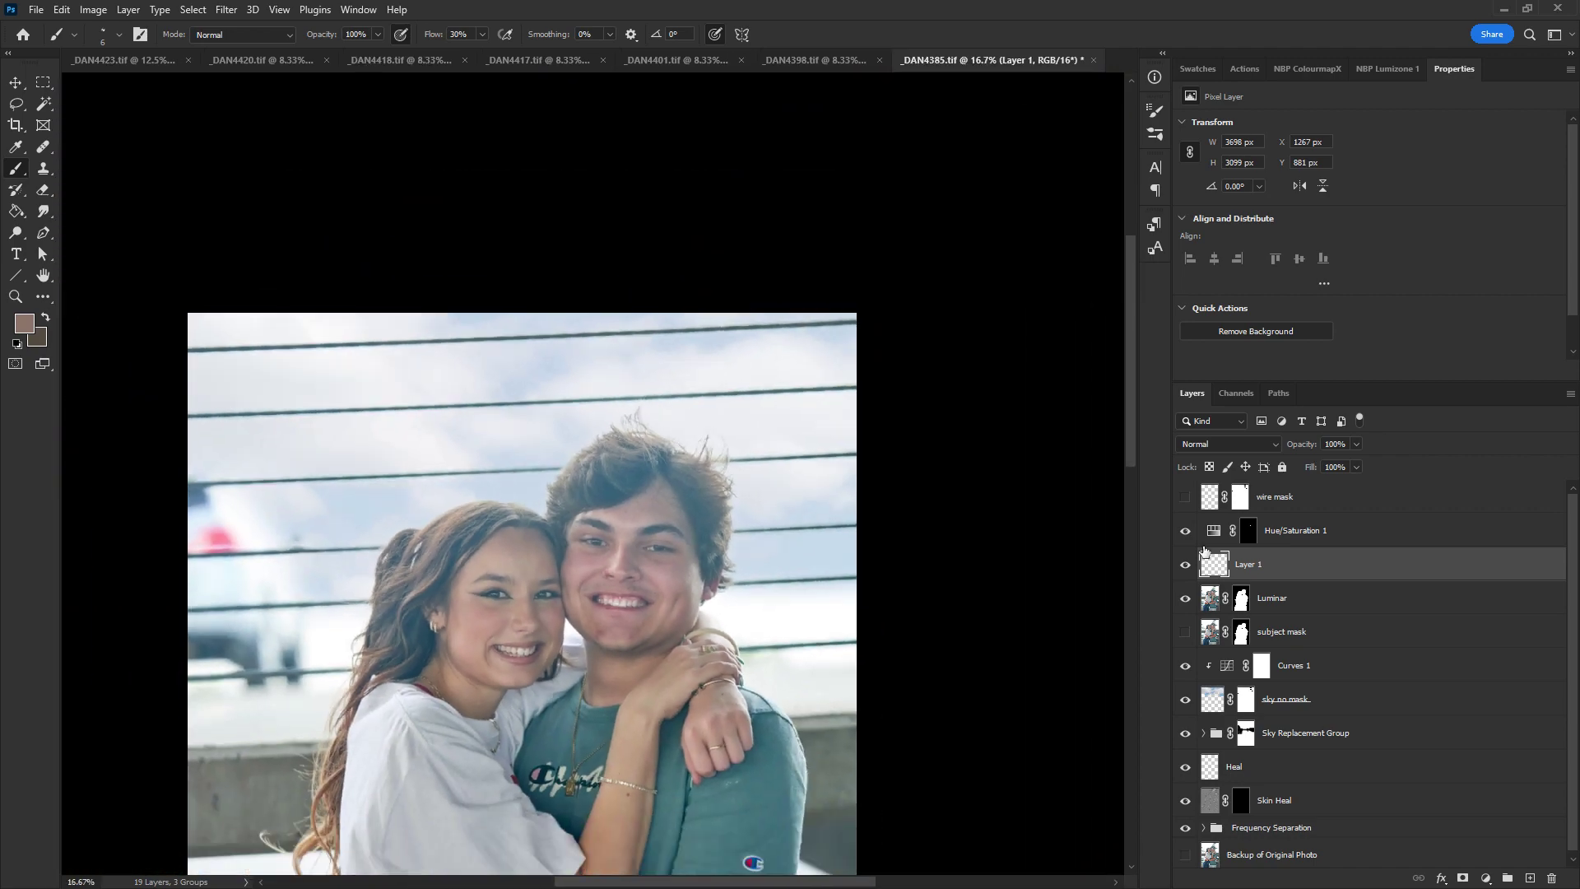
{"action": "left_click", "coordinate": [1186, 566]}
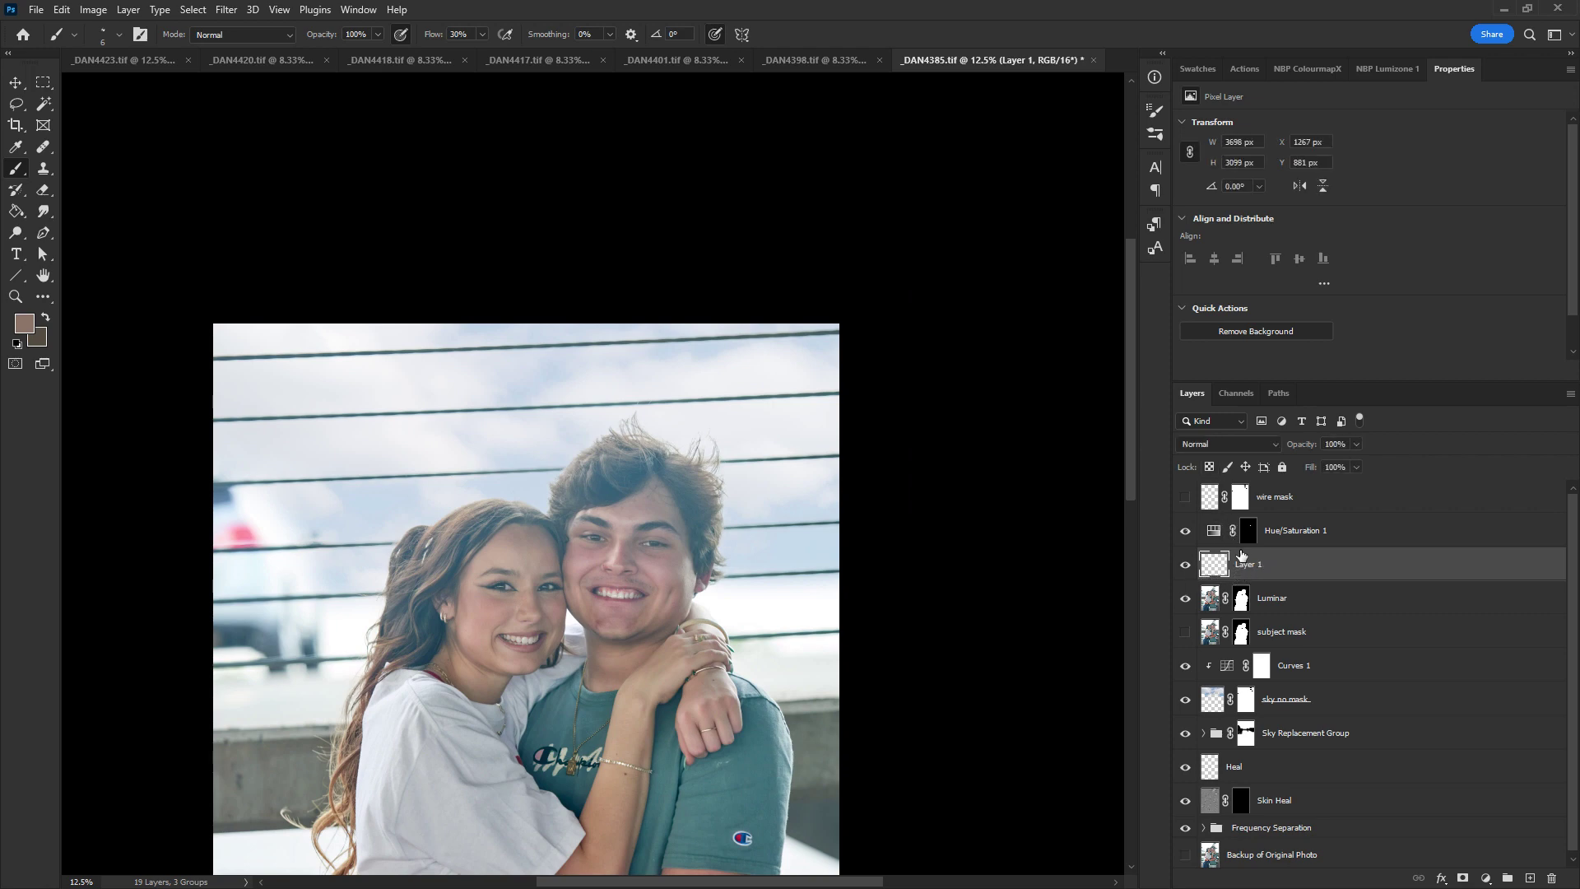
{"action": "double_click", "coordinate": [1256, 575]}
{"action": "type", "text": "hair"}
{"action": "key", "text": "Return"}
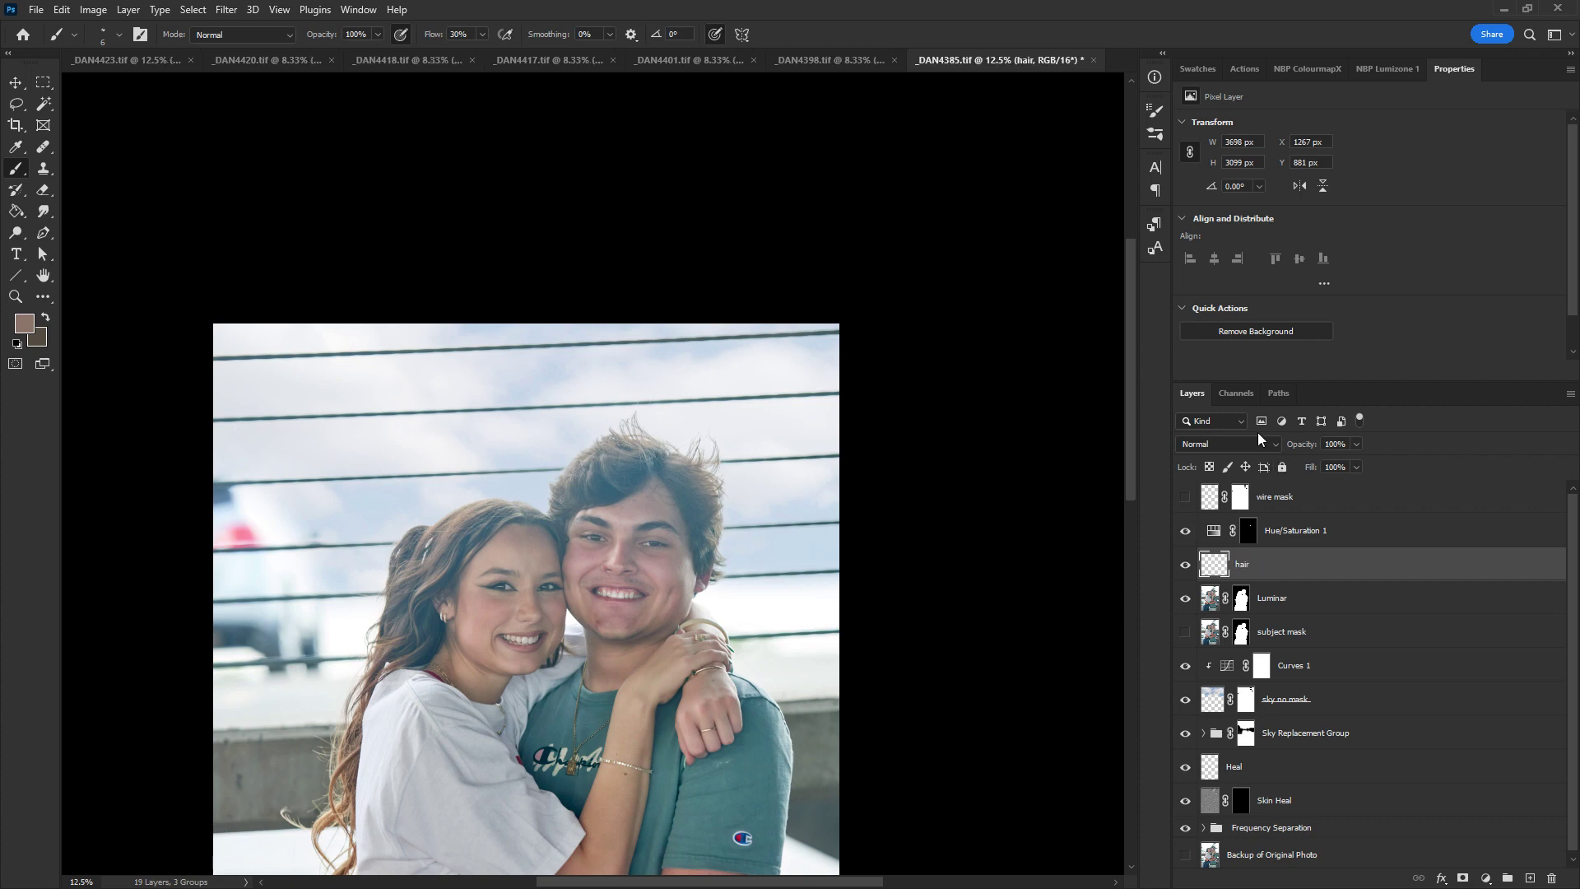
Group the layers from wire mask down to subject mask and name the group hair fixes
{"action": "left_click_drag", "start_coordinate": [1301, 383], "coordinate": [1290, 849]}
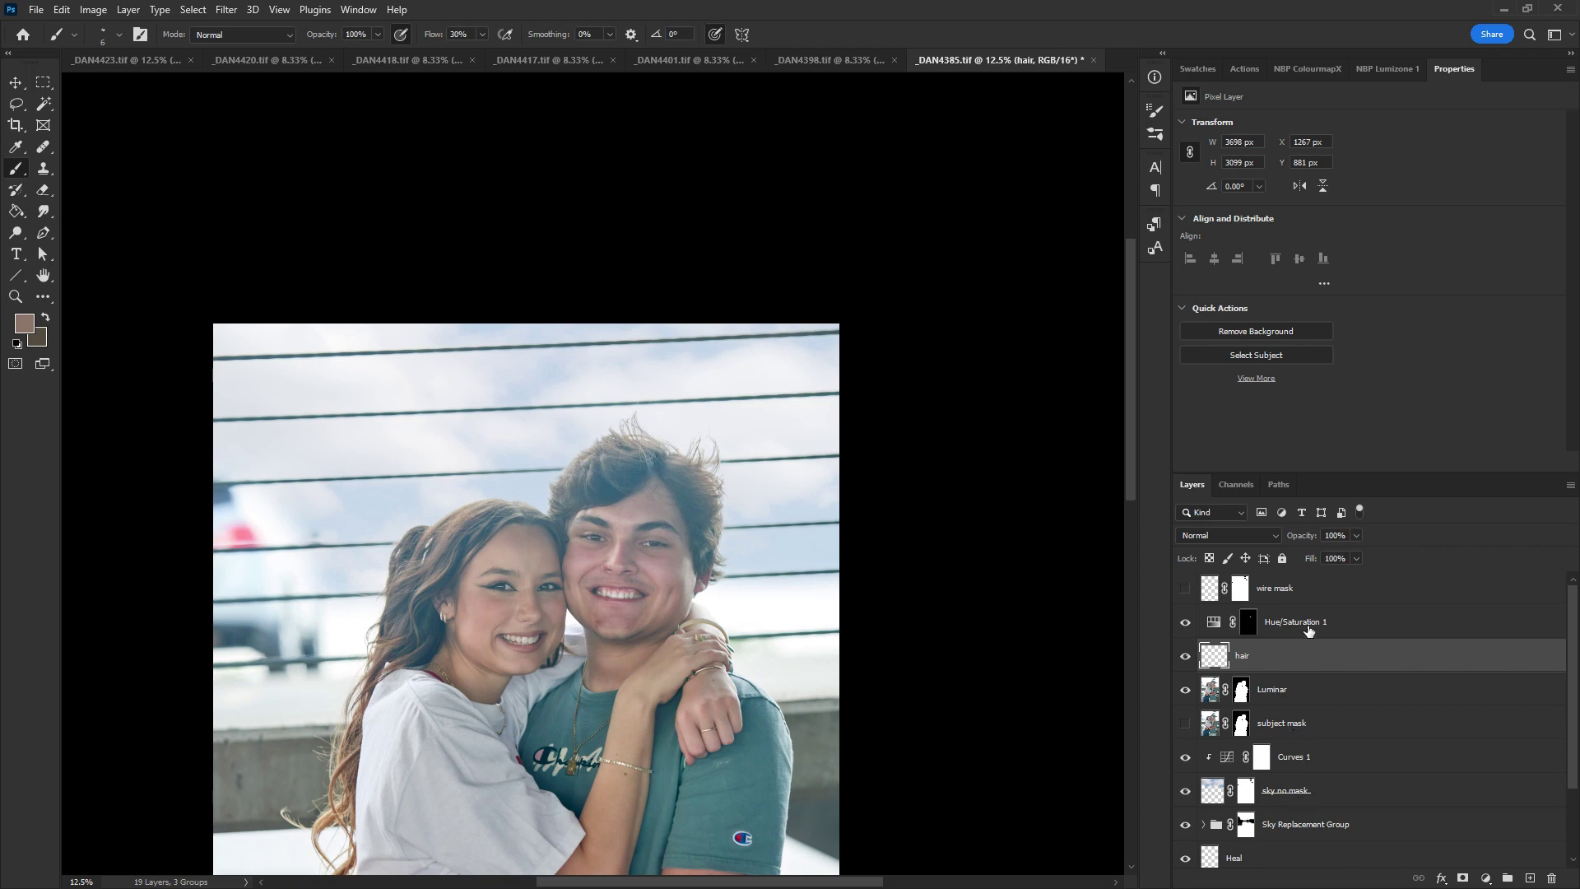
{"action": "left_click_drag", "start_coordinate": [1352, 475], "coordinate": [1382, 303]}
{"action": "left_click", "coordinate": [1352, 469]}
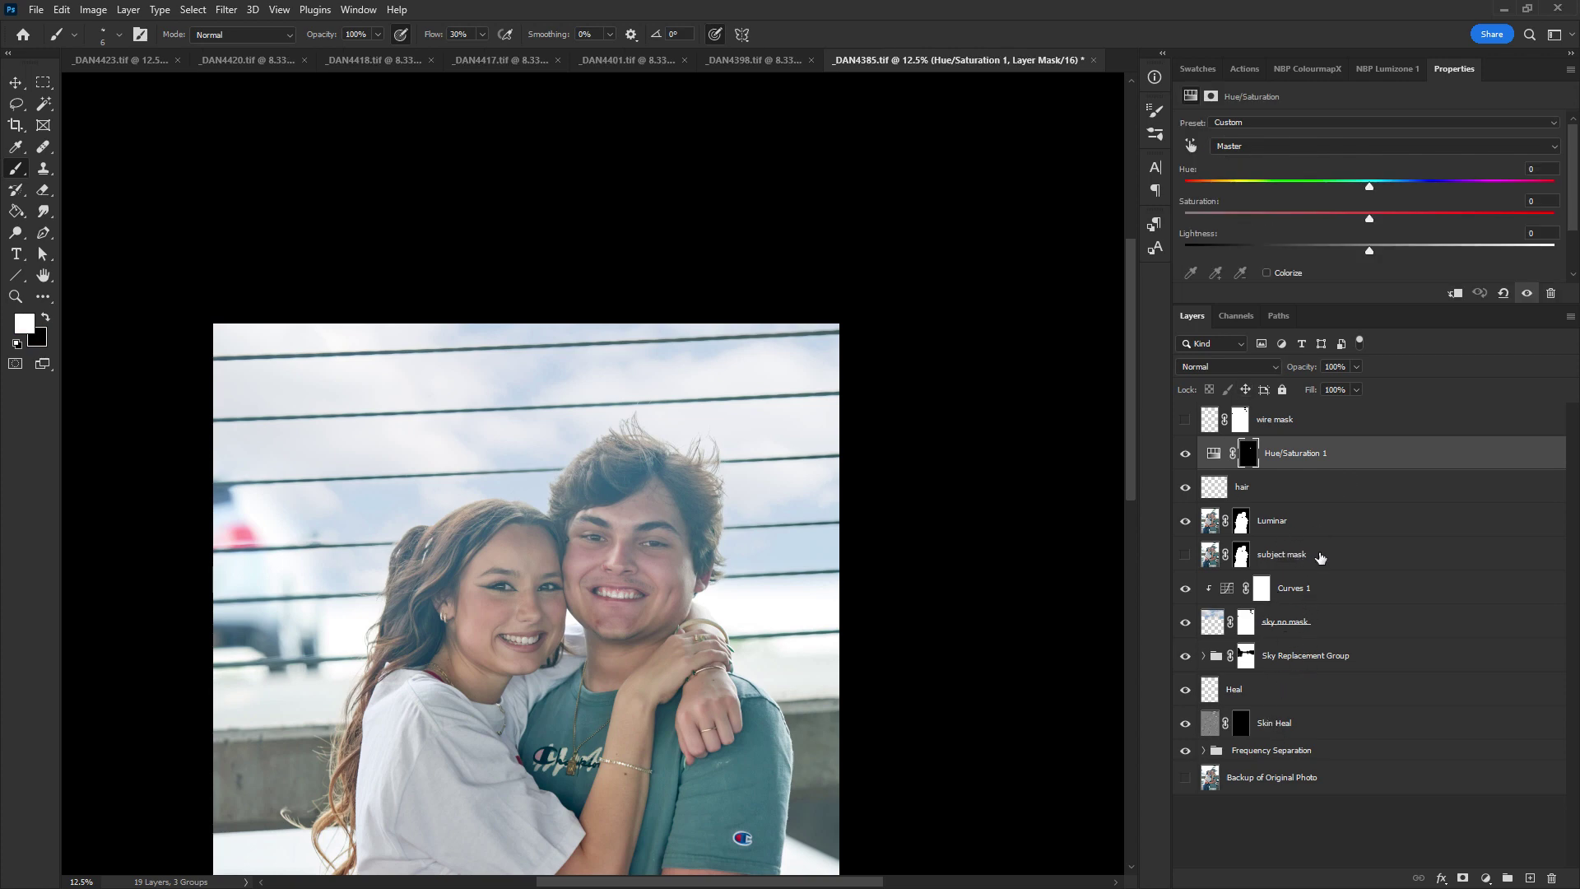
{"action": "left_click", "coordinate": [1320, 557], "text": "shift"}
{"action": "left_click", "coordinate": [1323, 425]}
{"action": "left_click", "coordinate": [1322, 556], "text": "shift"}
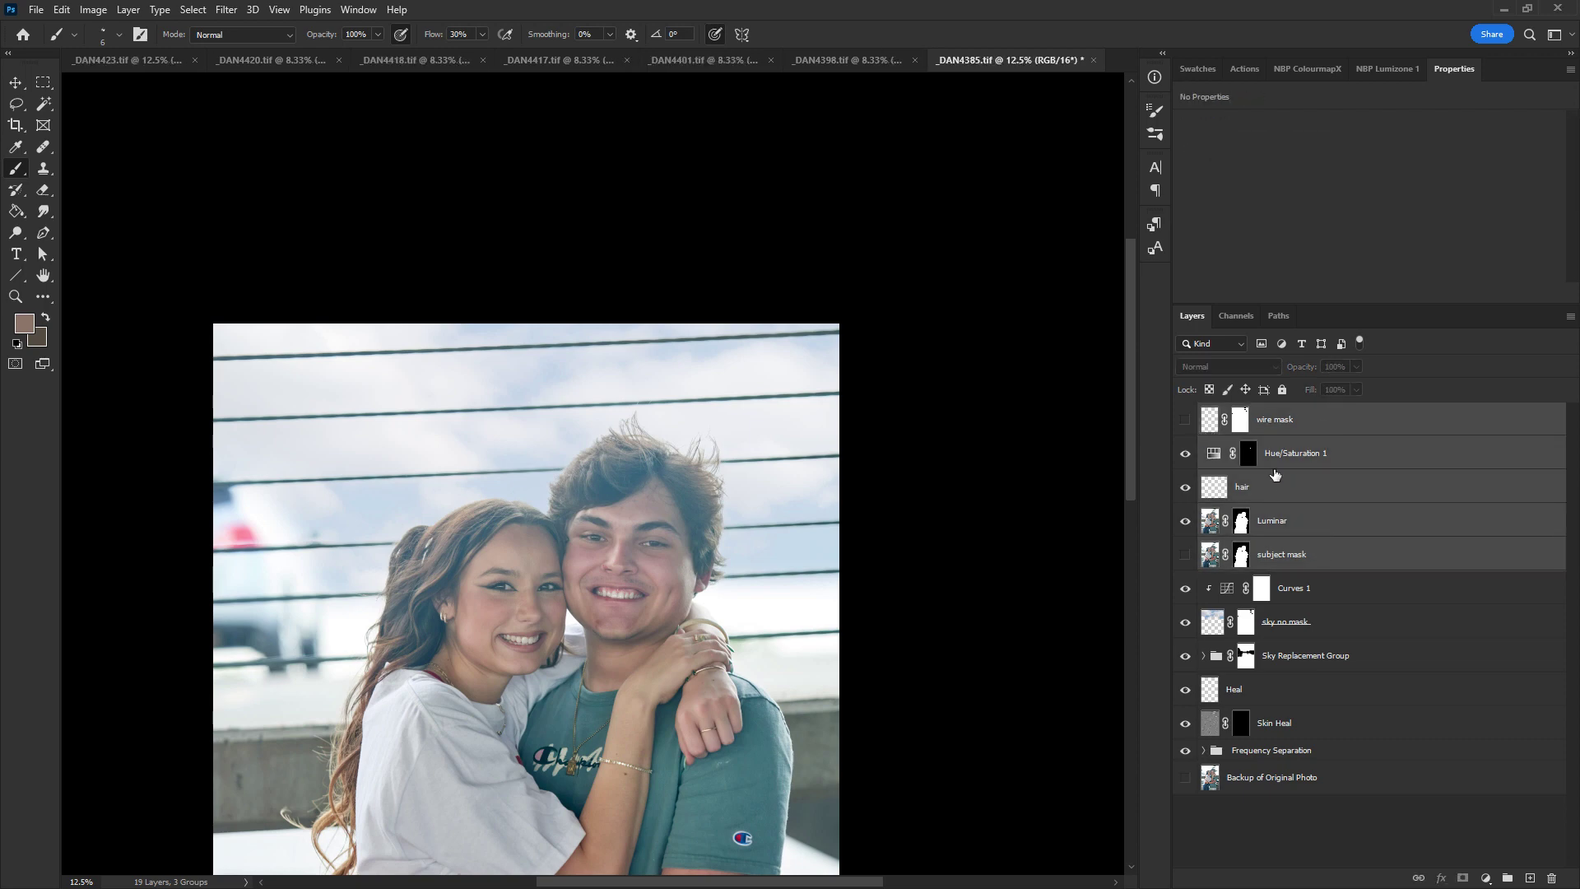
{"action": "key", "text": "ctrl+g"}
{"action": "double_click", "coordinate": [1251, 413]}
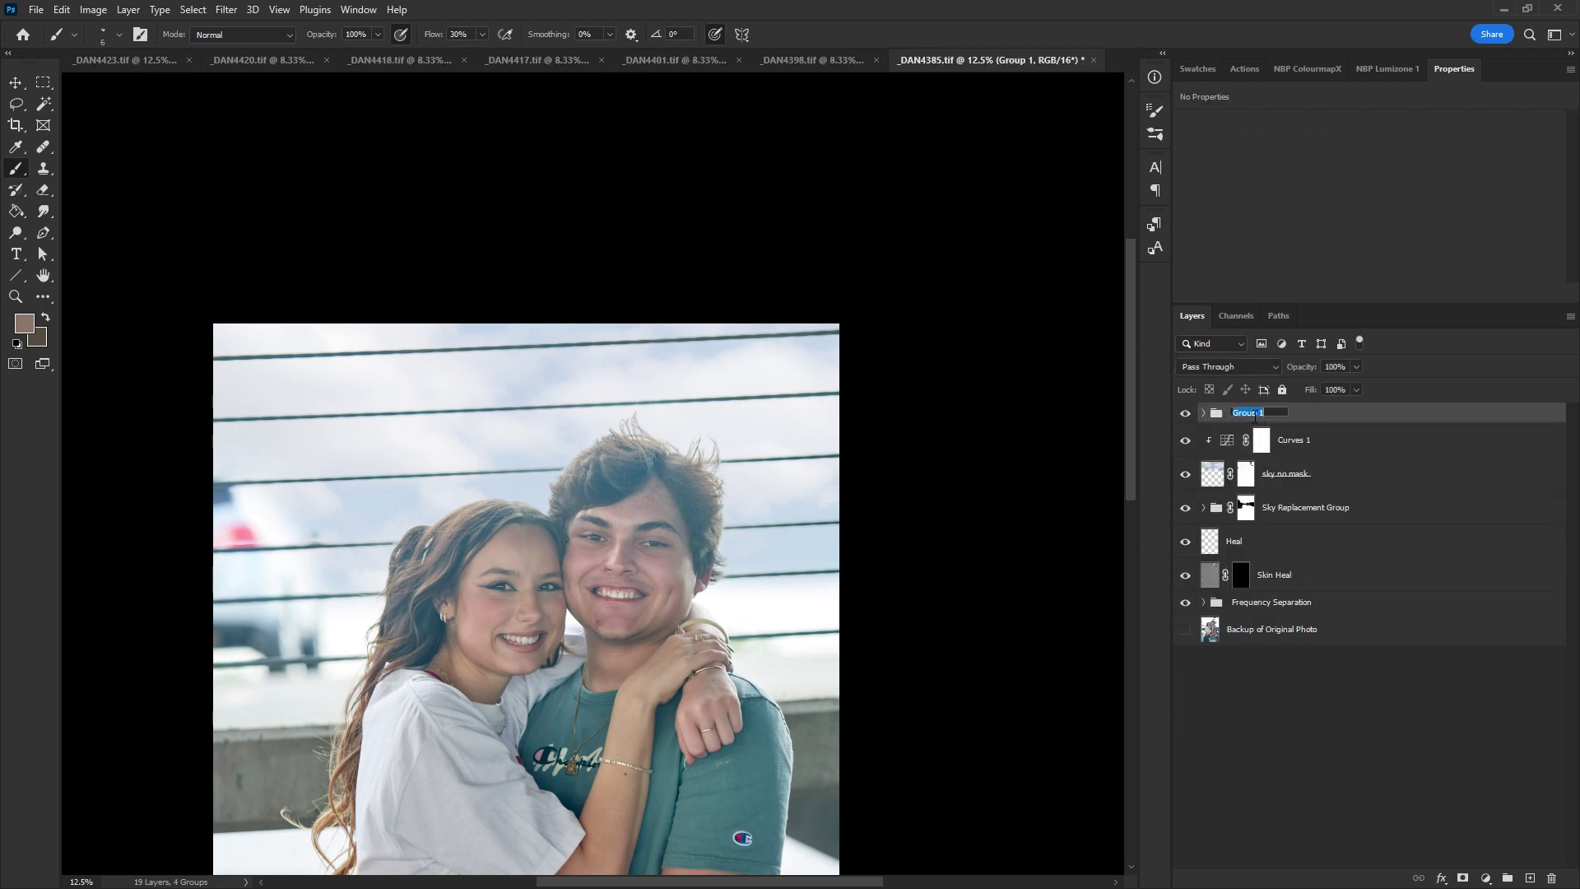
{"action": "type", "text": "hair fixes"}
{"action": "key", "text": "Return"}
Group the Curves 1, sky no mask and Sky Replacement Group layers and name the group sky replacement
{"action": "left_click", "coordinate": [1302, 448]}
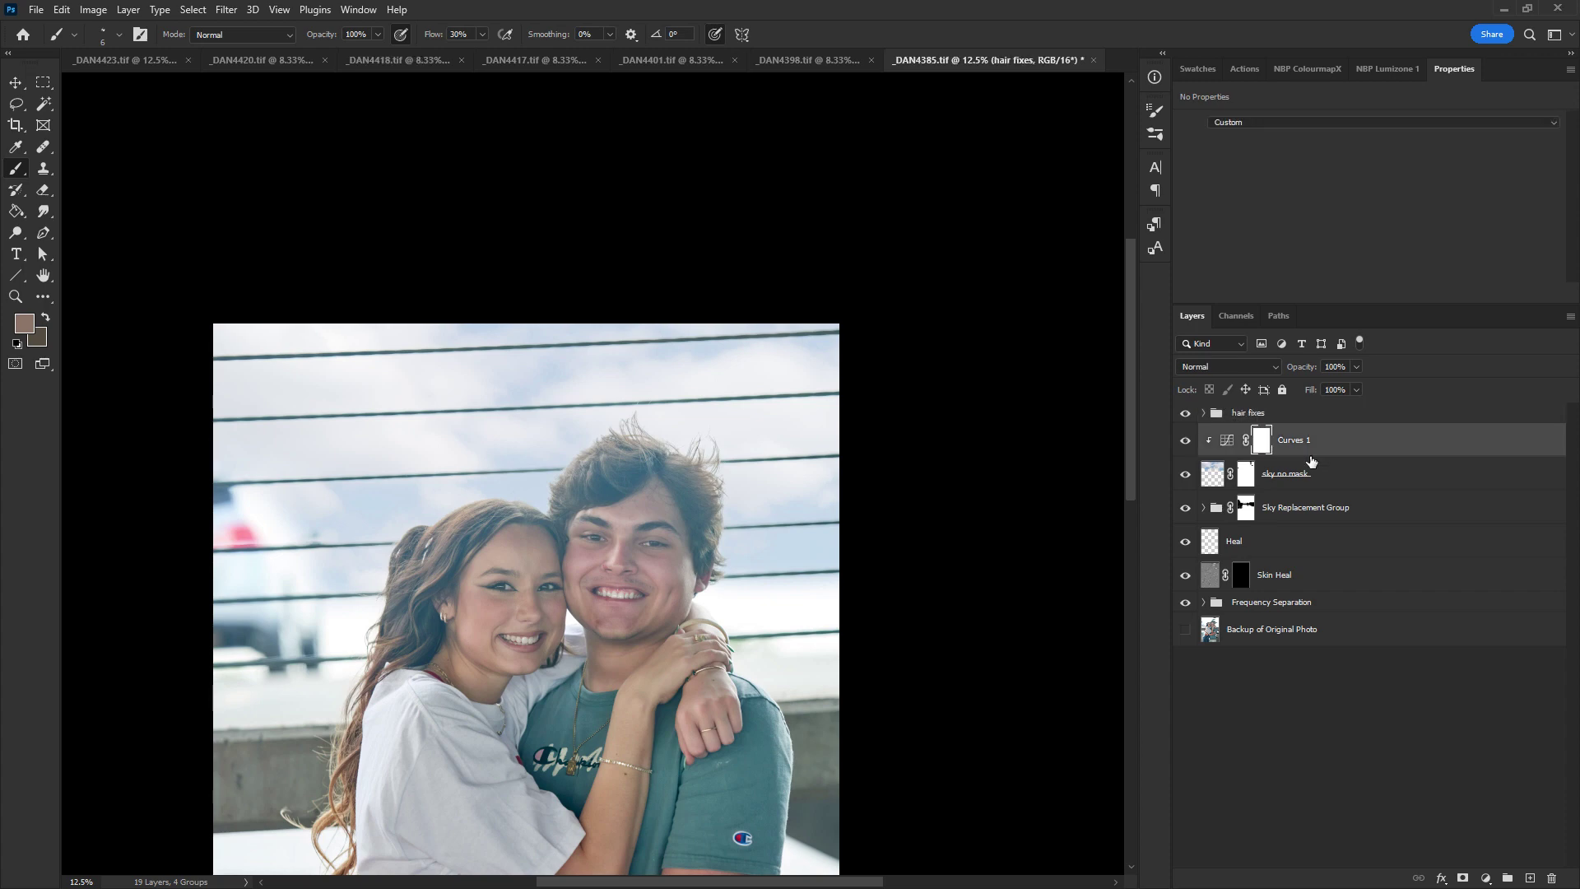
{"action": "left_click", "coordinate": [1281, 517], "text": "shift"}
{"action": "key", "text": "ctrl+g"}
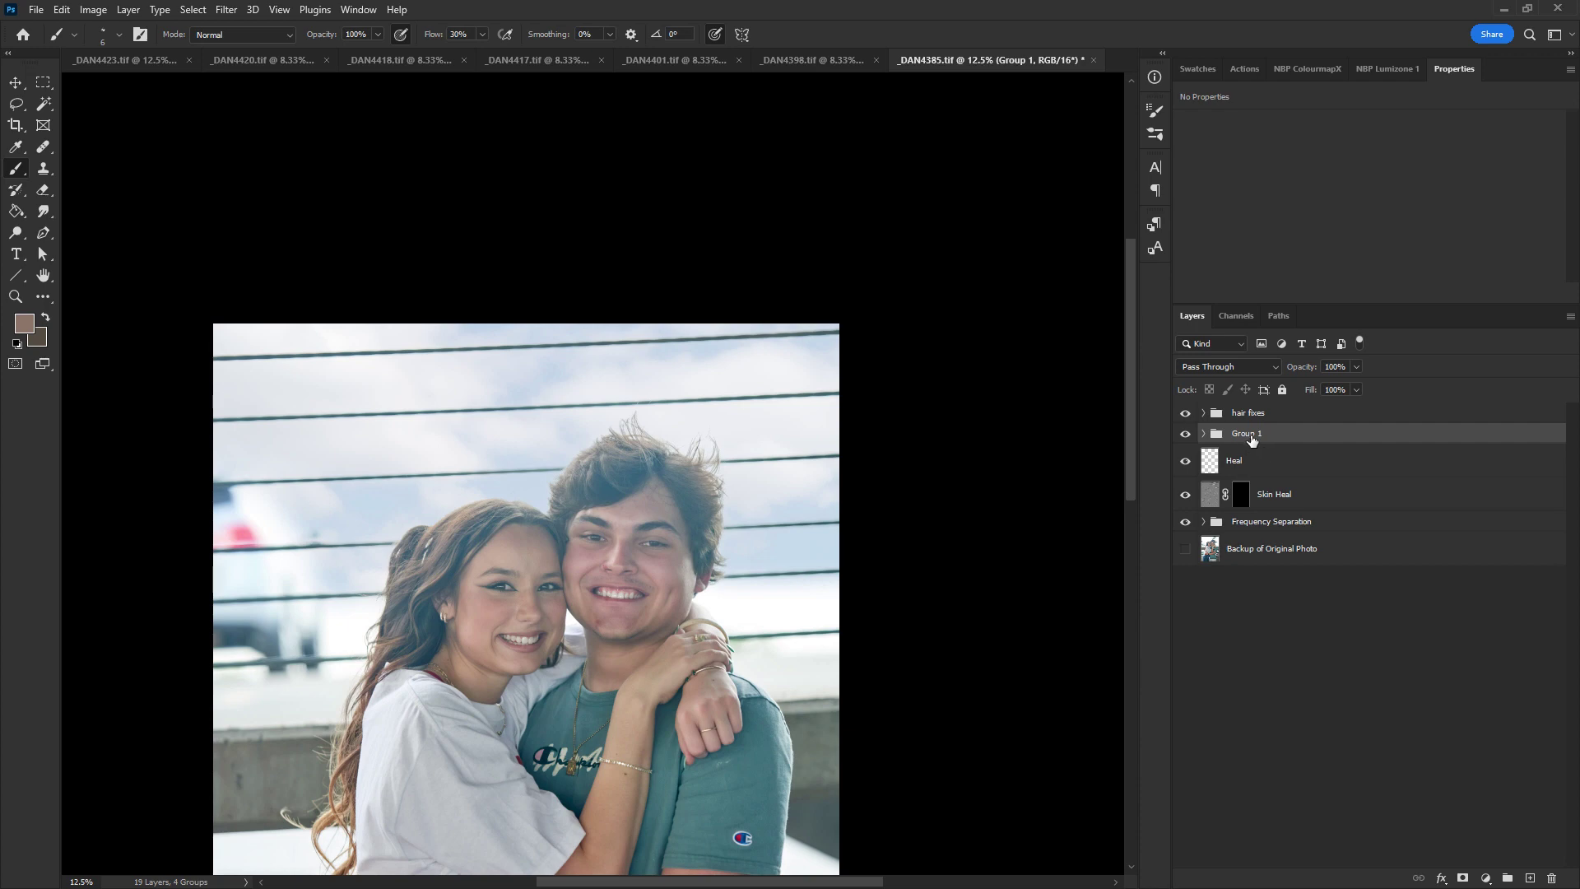
{"action": "double_click", "coordinate": [1246, 433]}
{"action": "type", "text": "sky replacement"}
{"action": "key", "text": "Return"}
Group the layers from Heal down to Backup of Original Photo and name the group base photo
{"action": "left_click", "coordinate": [1314, 471]}
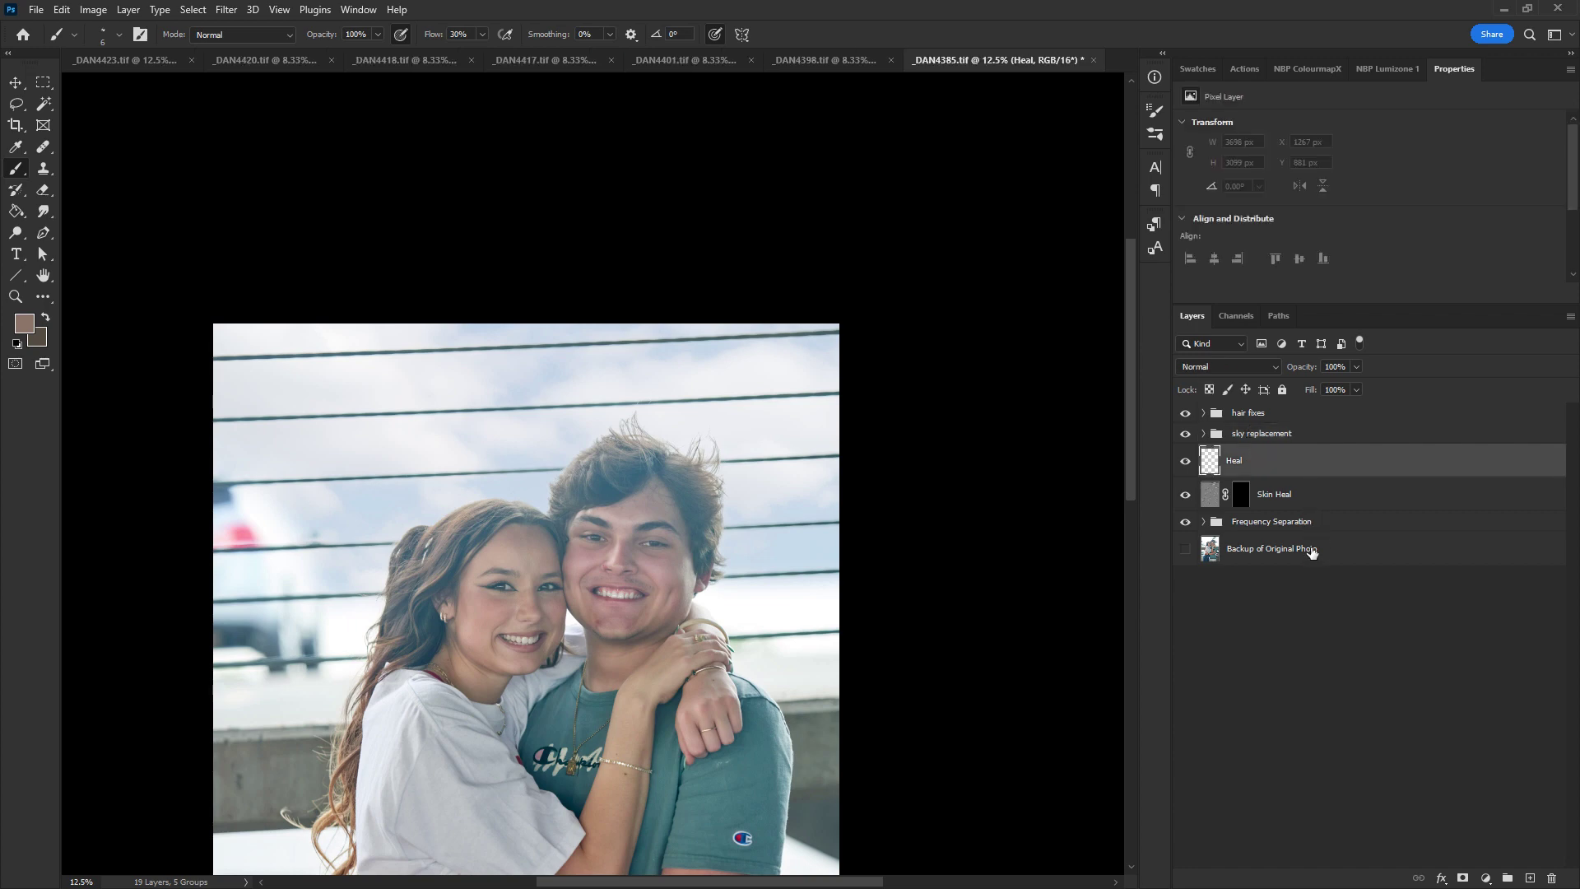
{"action": "left_click", "coordinate": [1312, 550], "text": "shift"}
{"action": "key", "text": "ctrl+g"}
{"action": "type", "text": "bas"}
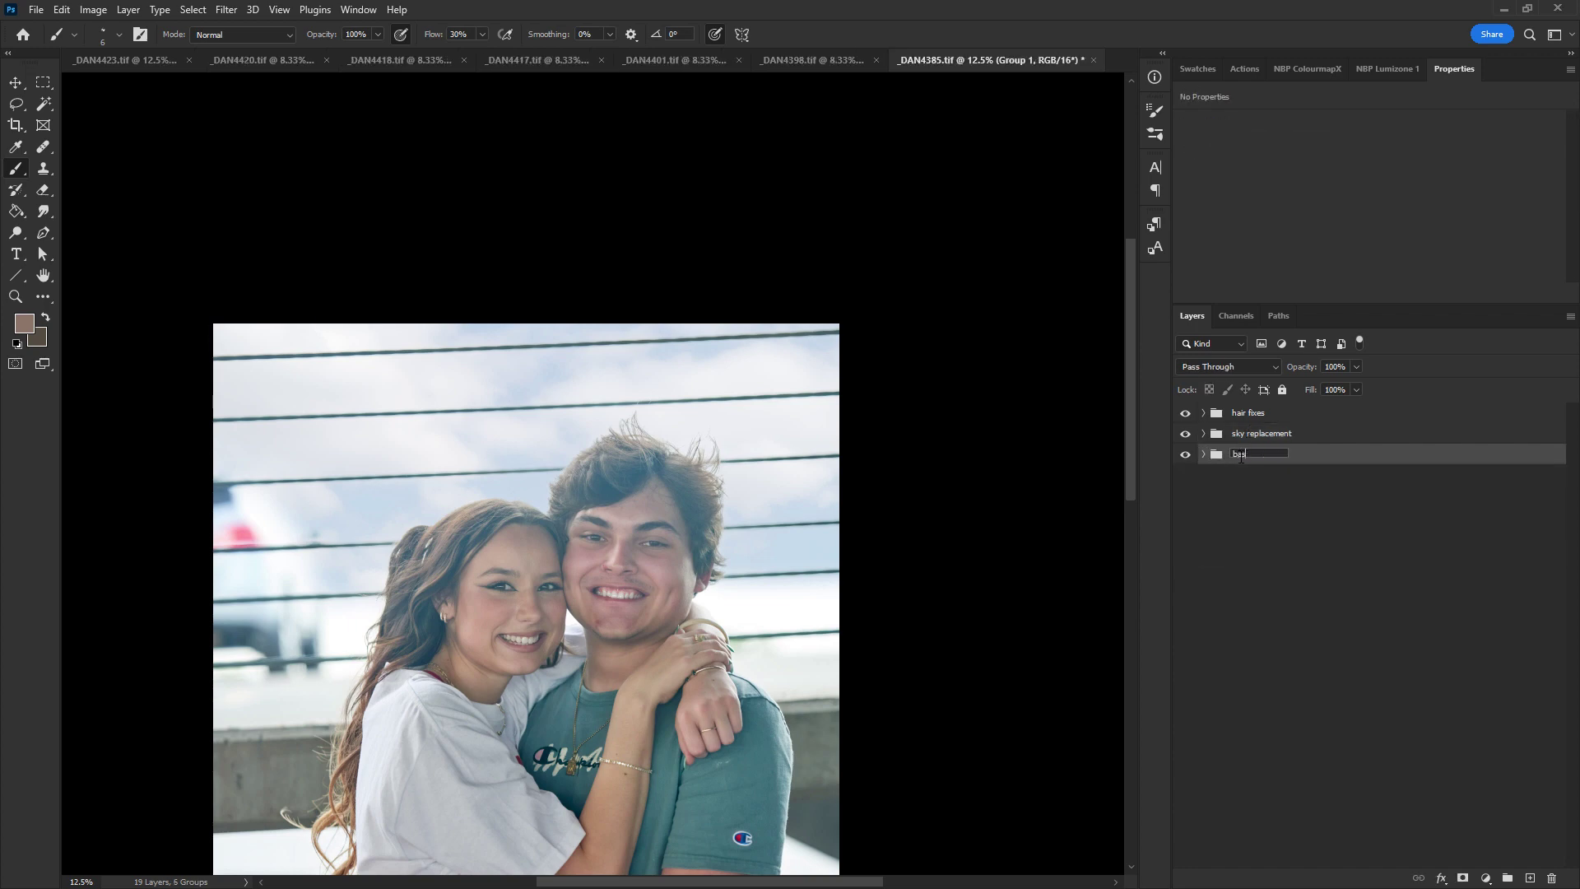
{"action": "type", "text": "e photo"}
{"action": "key", "text": "Return"}
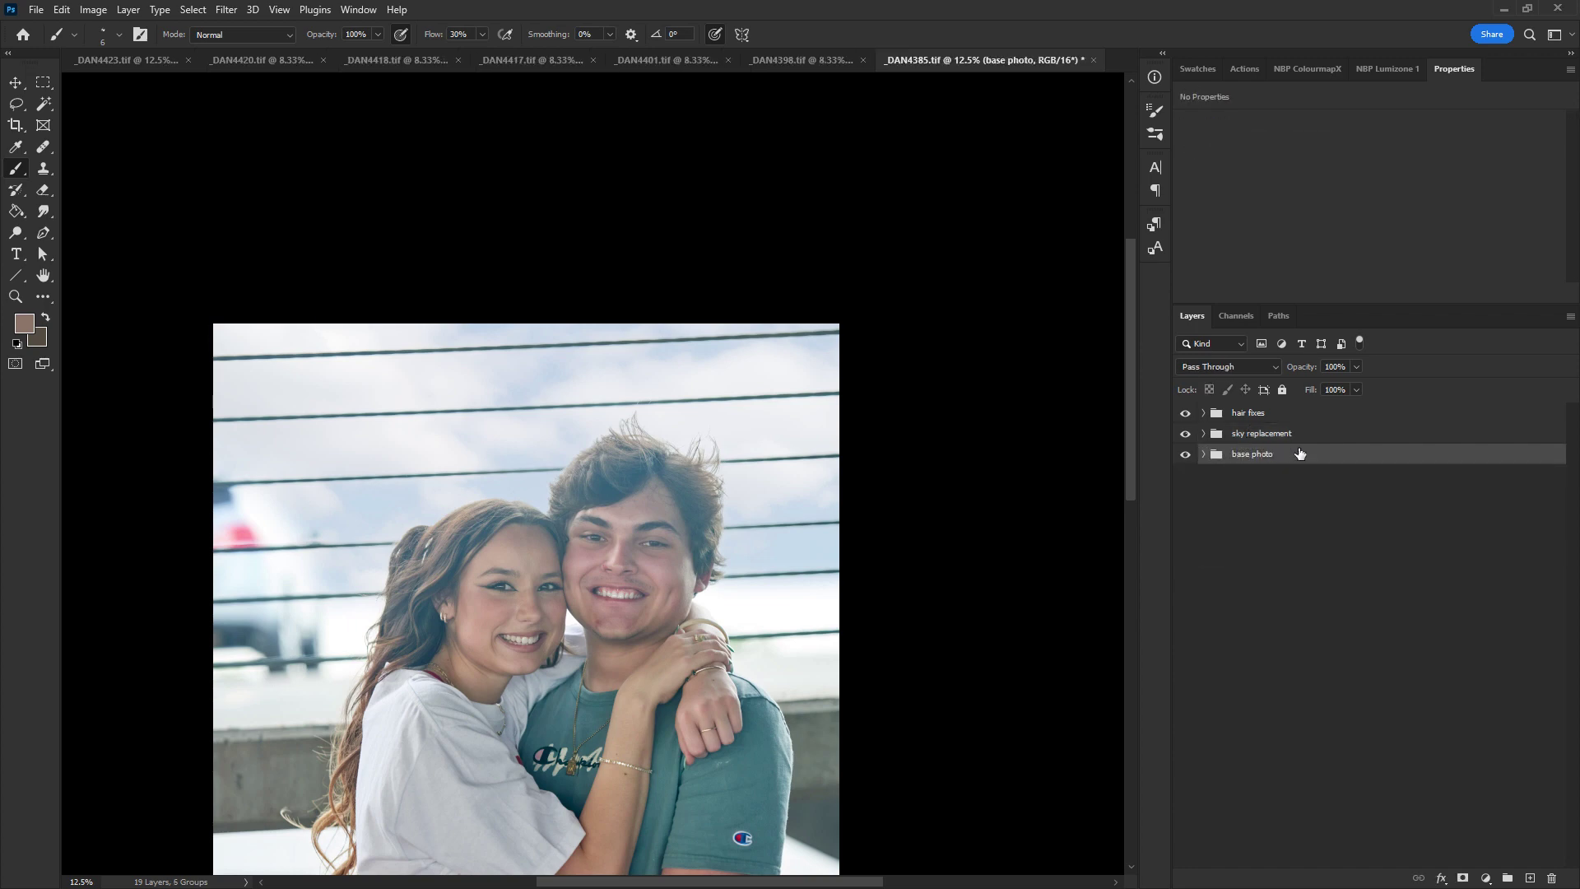
Close the finished photo _DAN4385.tif with its changes saved and switch to the _DAN4398.tif document
{"action": "key", "text": "m"}
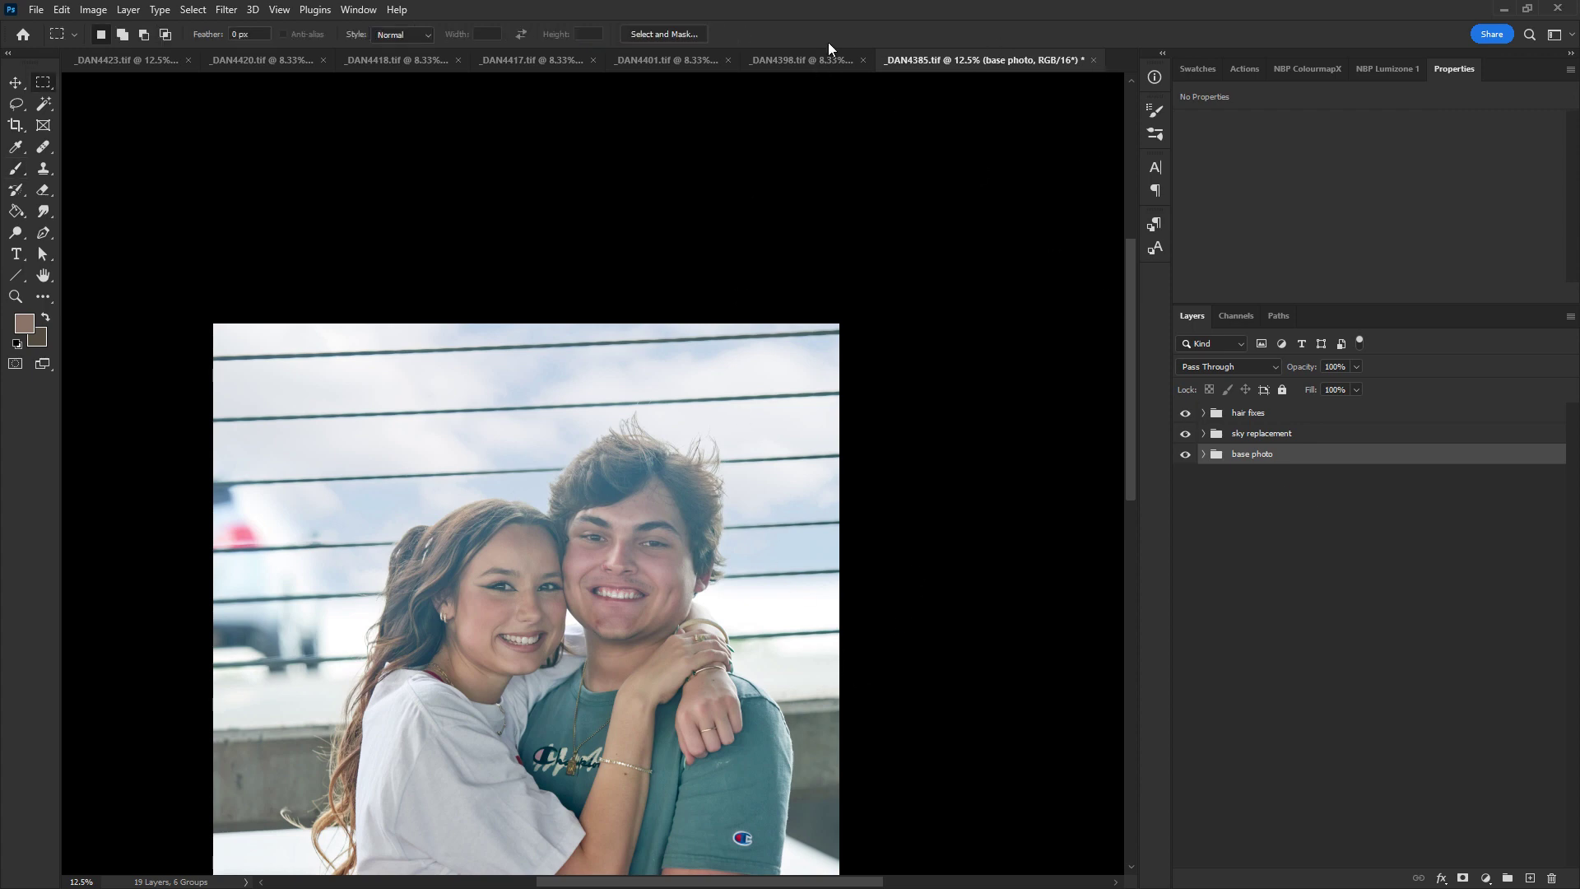
{"action": "left_click_drag", "start_coordinate": [726, 553], "coordinate": [808, 540]}
{"action": "key", "text": "ctrl+w"}
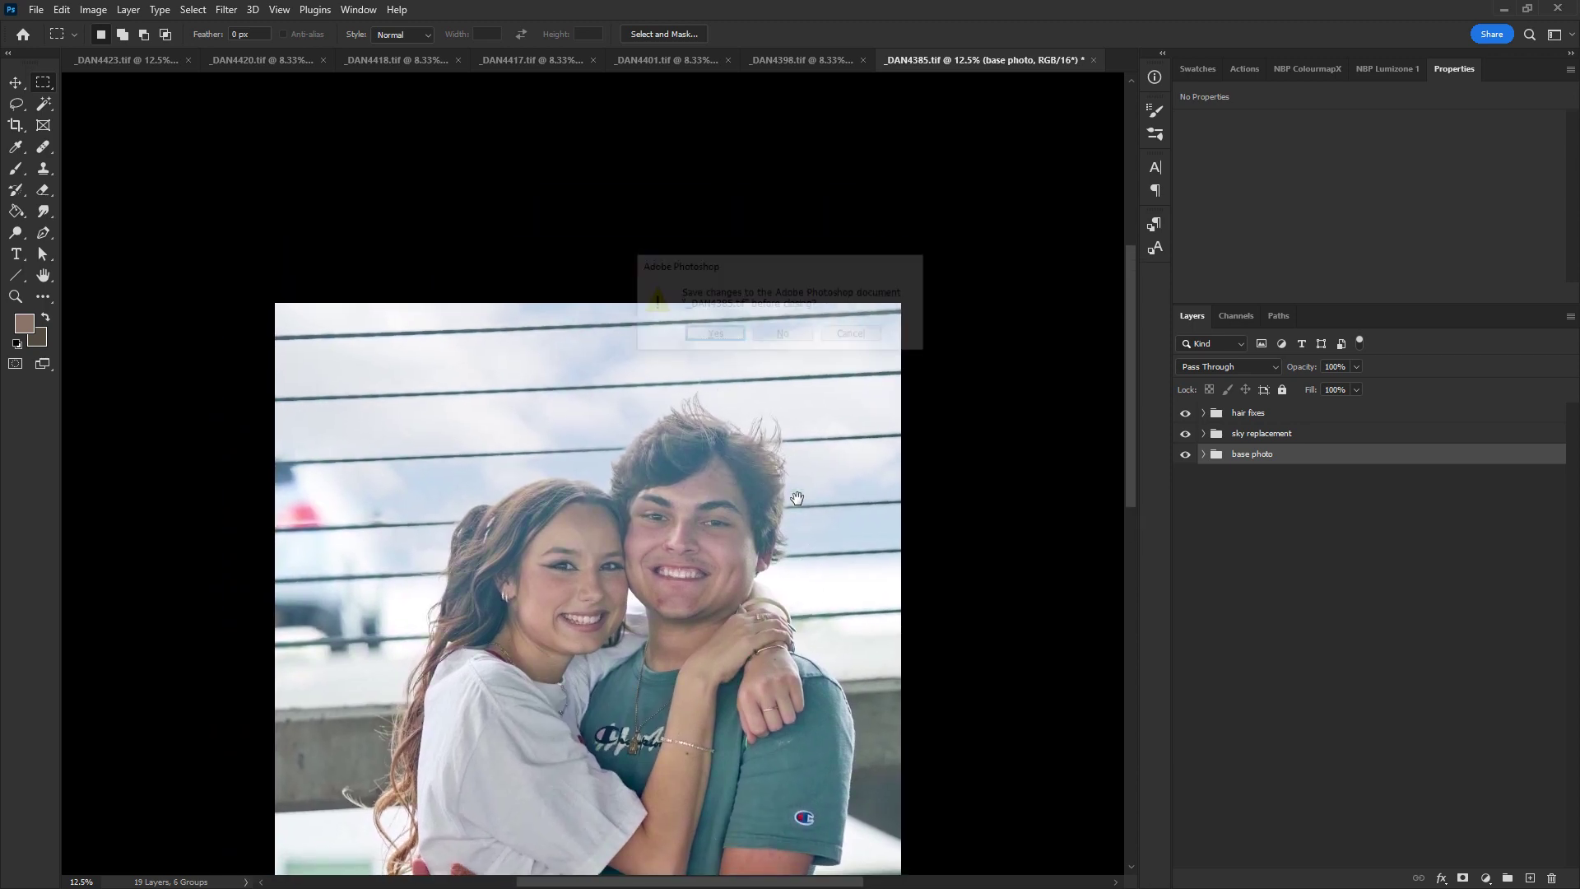
{"action": "left_click", "coordinate": [727, 341]}
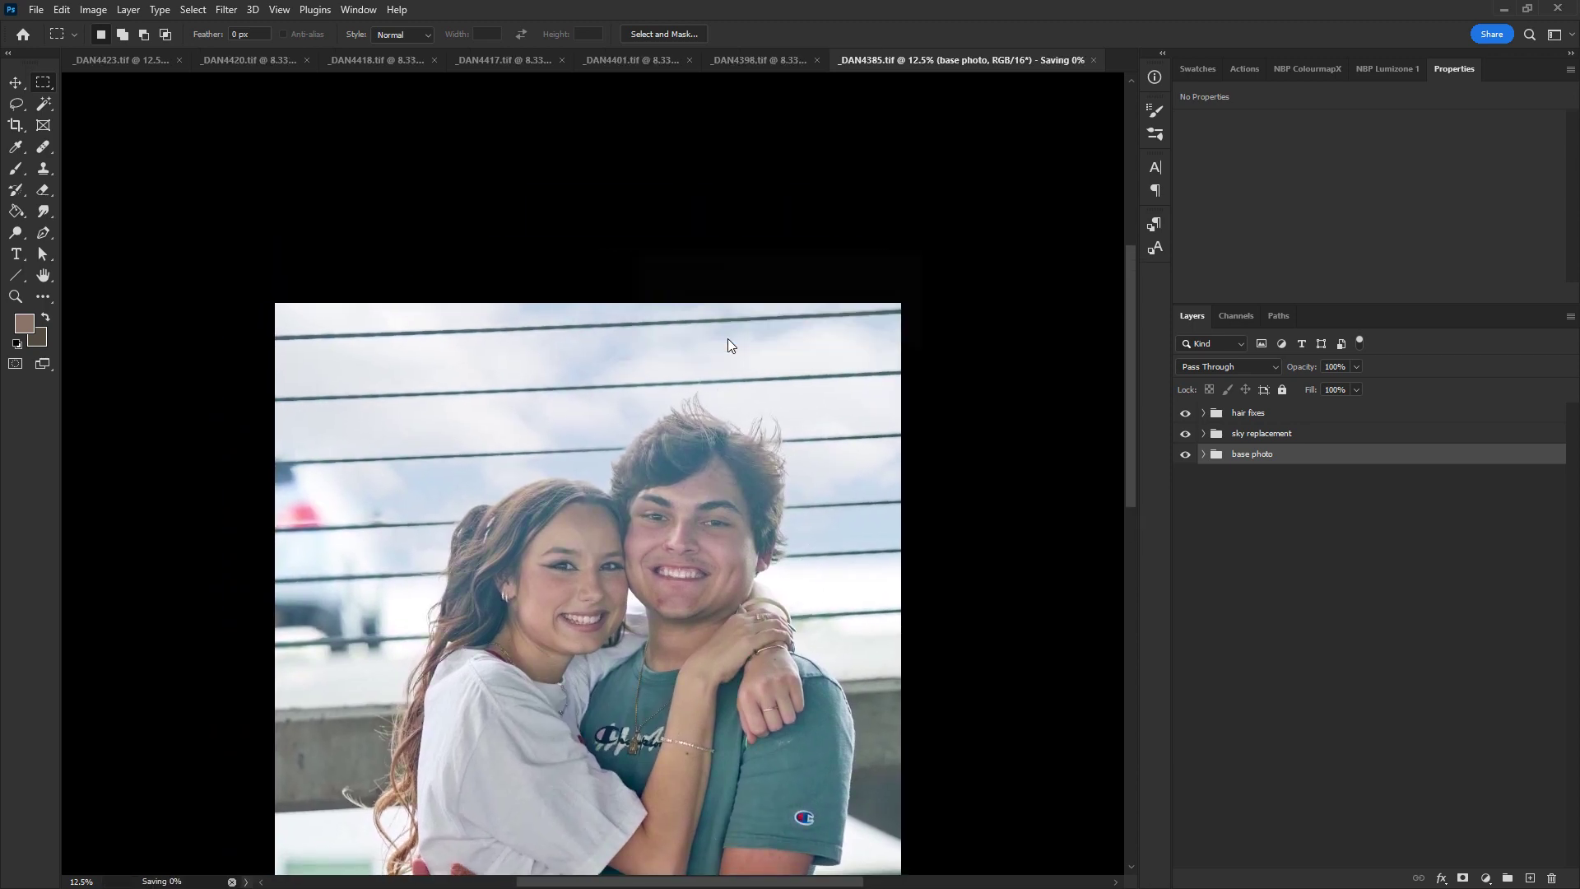
{"action": "left_click", "coordinate": [777, 61]}
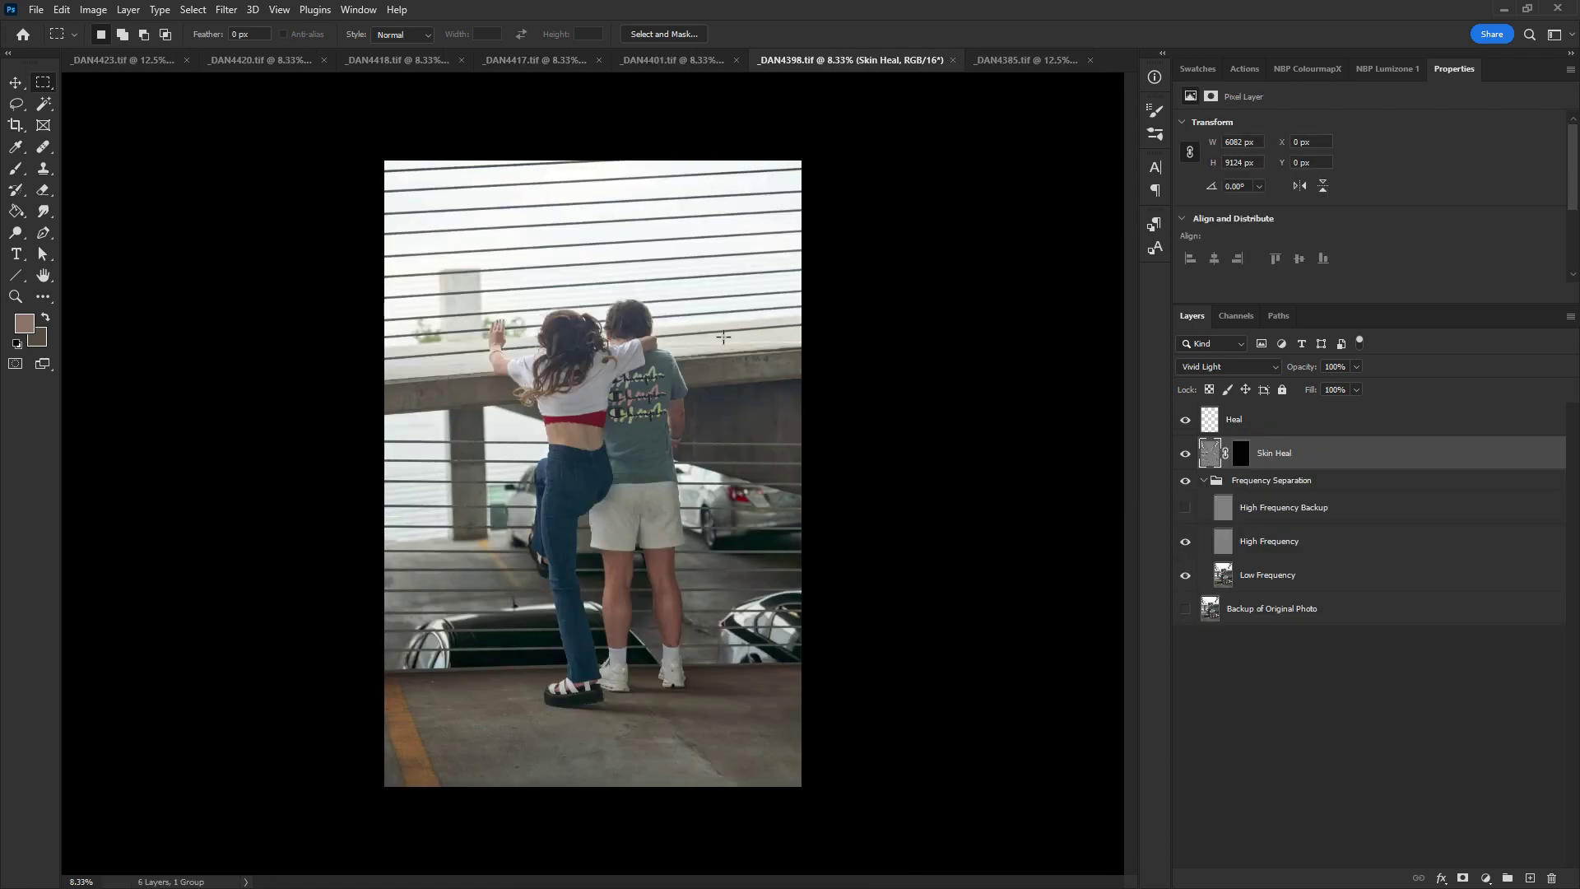